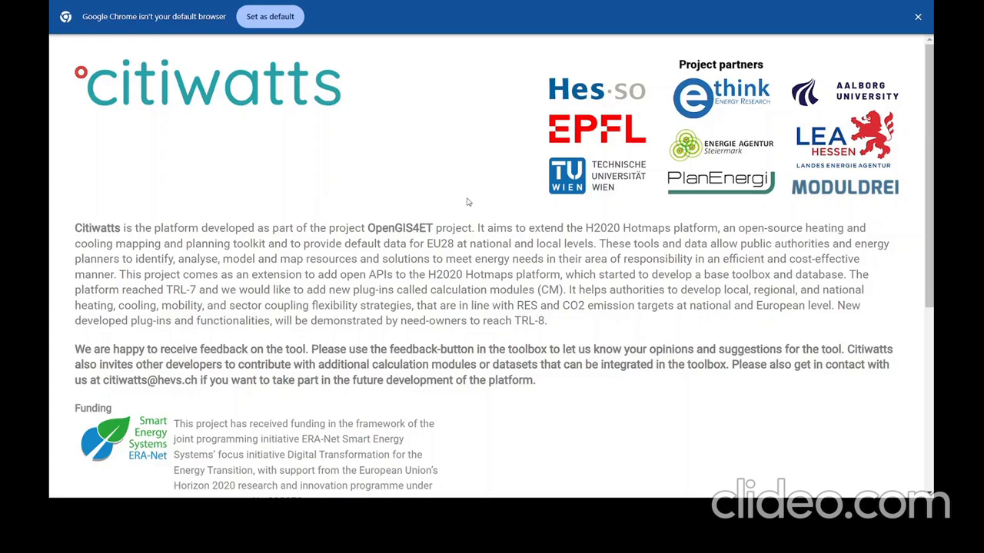
Launch the Citiwatts map app, view the project information page, and return to the Europe map.
{"action": "scroll", "coordinate": [650, 323], "scroll_direction": "down", "scroll_amount": 5}
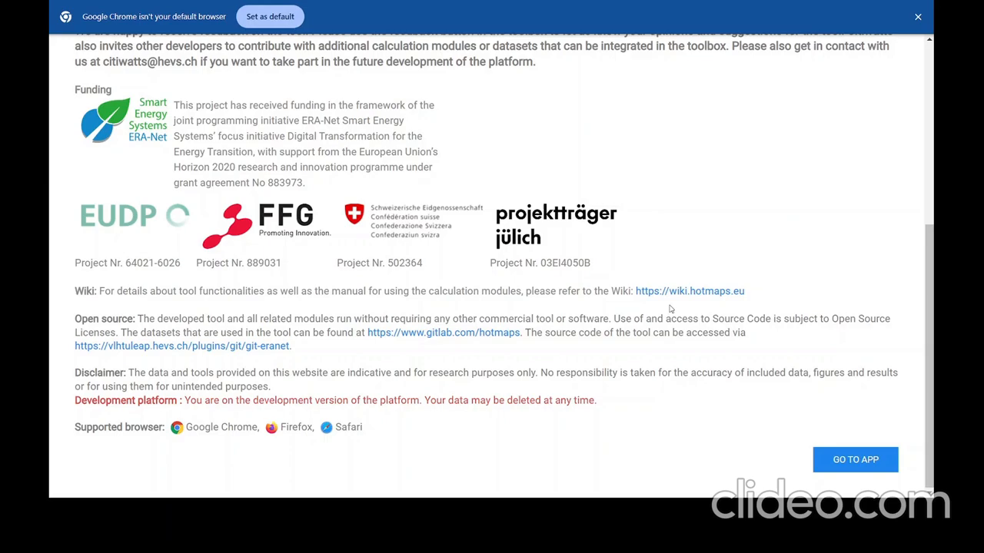
{"action": "left_click", "coordinate": [859, 464]}
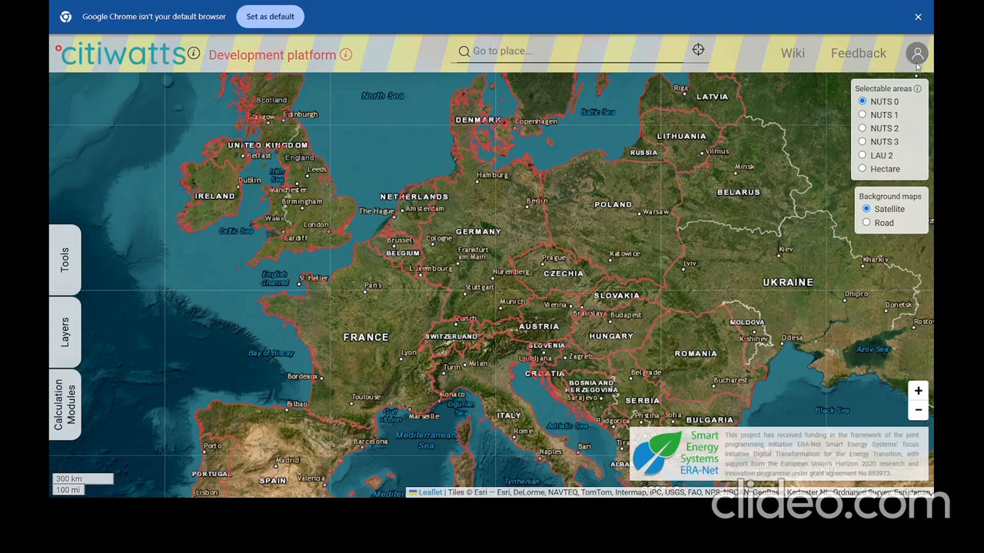
{"action": "left_click", "coordinate": [194, 55]}
{"action": "scroll", "coordinate": [203, 68], "scroll_direction": "down", "scroll_amount": 5}
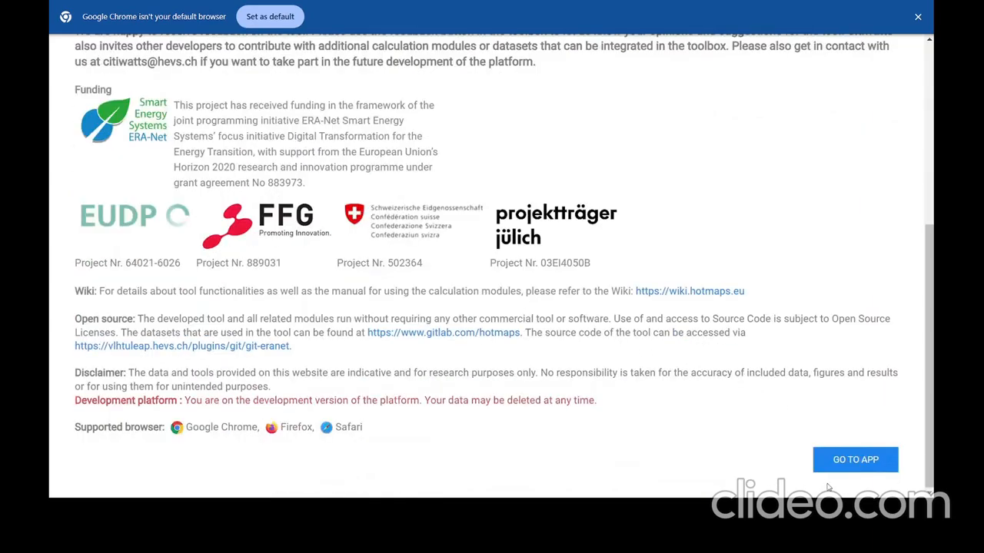
{"action": "left_click", "coordinate": [849, 464]}
{"action": "left_click", "coordinate": [503, 52]}
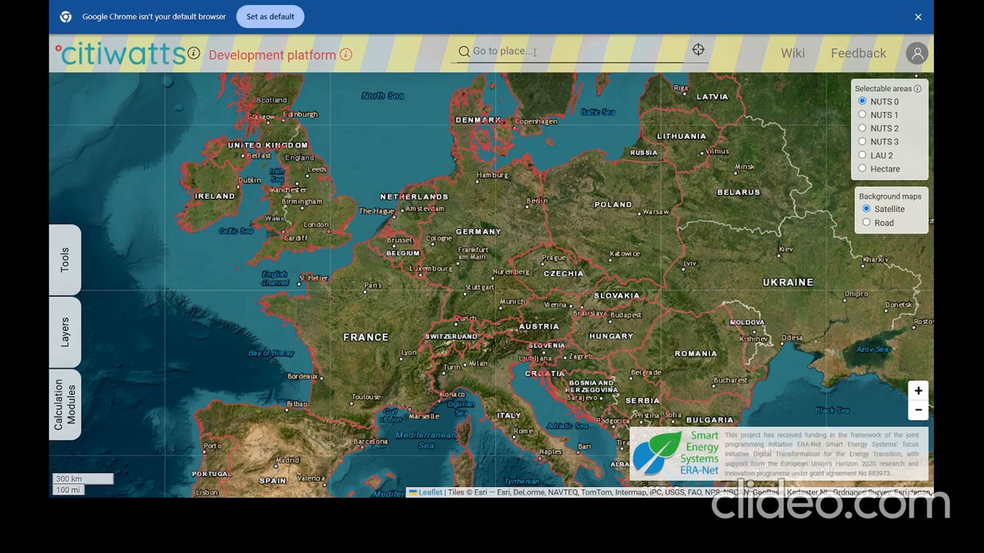
{"action": "left_click", "coordinate": [792, 55]}
{"action": "left_click", "coordinate": [858, 55]}
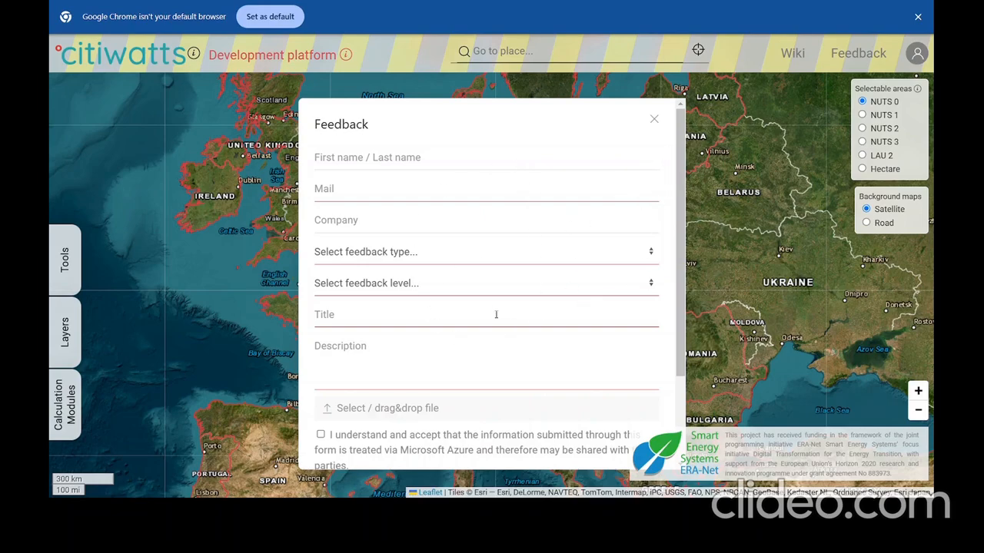
{"action": "left_click", "coordinate": [655, 120]}
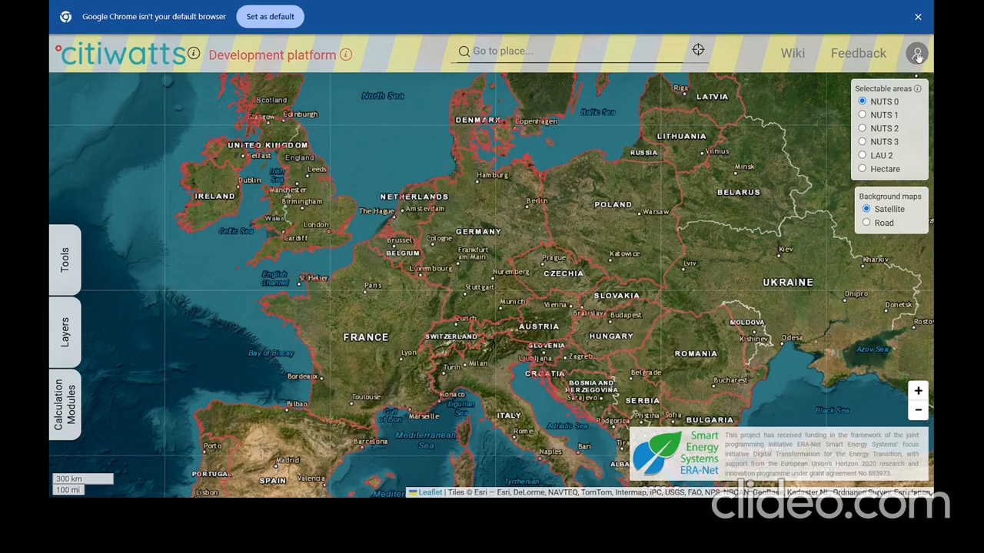
Cycle through NUTS 1, NUTS 2, NUTS 3, LAU 2 and hectare areas, ending on NUTS 2.
{"action": "left_click", "coordinate": [883, 115]}
{"action": "left_click", "coordinate": [883, 129]}
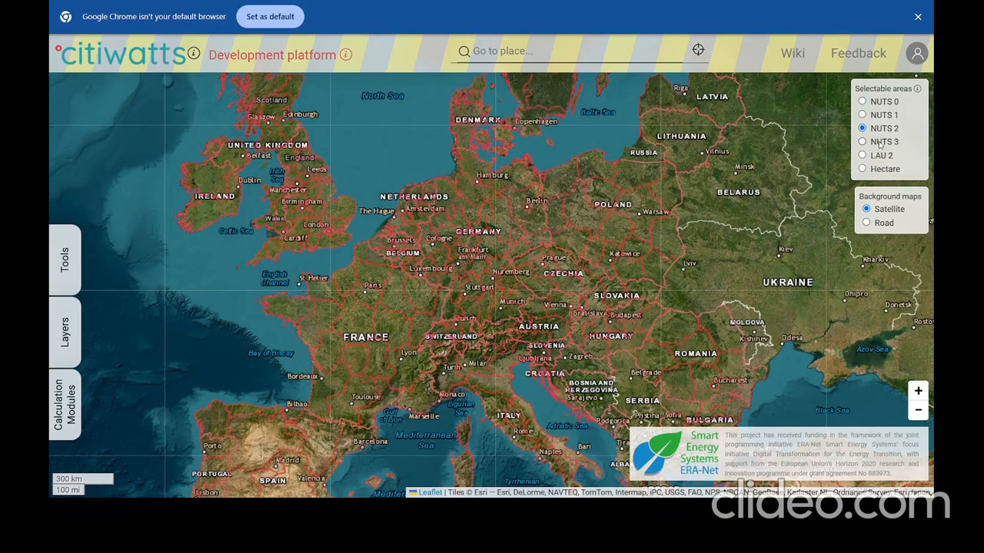
{"action": "left_click", "coordinate": [882, 142]}
{"action": "left_click", "coordinate": [878, 156]}
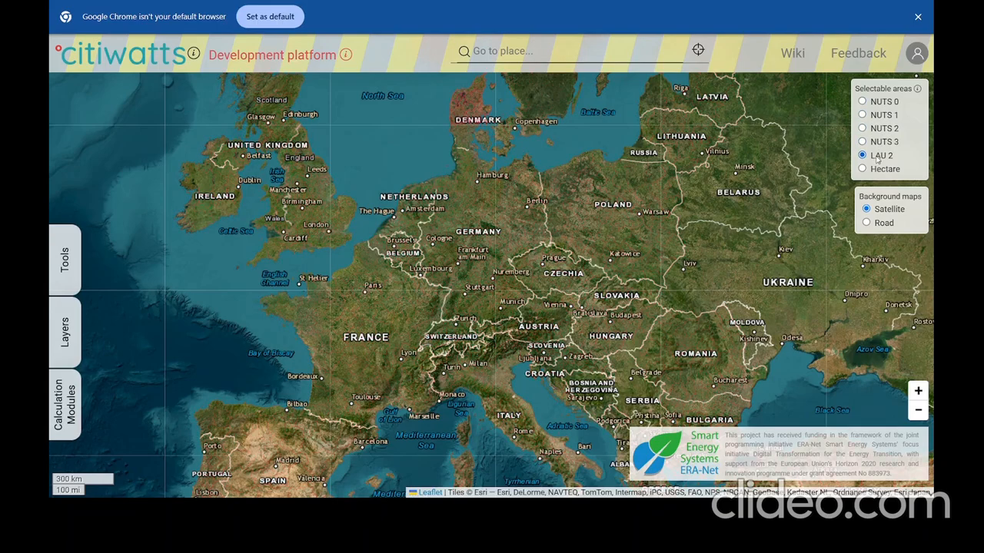
{"action": "left_click", "coordinate": [876, 169]}
{"action": "left_click", "coordinate": [890, 129]}
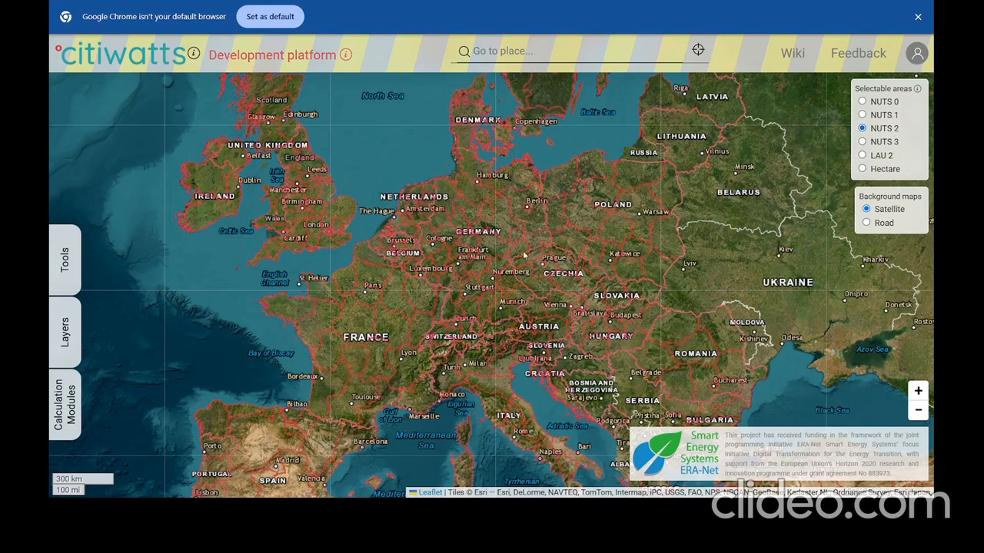
Select three NUTS 2 regions near Frankfurt and Stuttgart, deselect them all, then zoom in on Germany.
{"action": "left_click", "coordinate": [485, 265]}
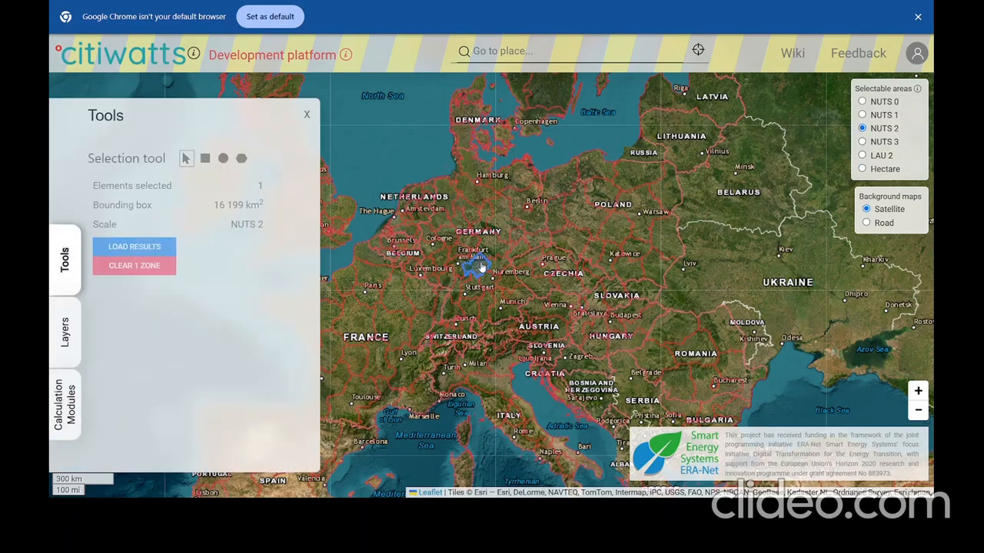
{"action": "left_click", "coordinate": [469, 307]}
{"action": "left_click", "coordinate": [454, 315]}
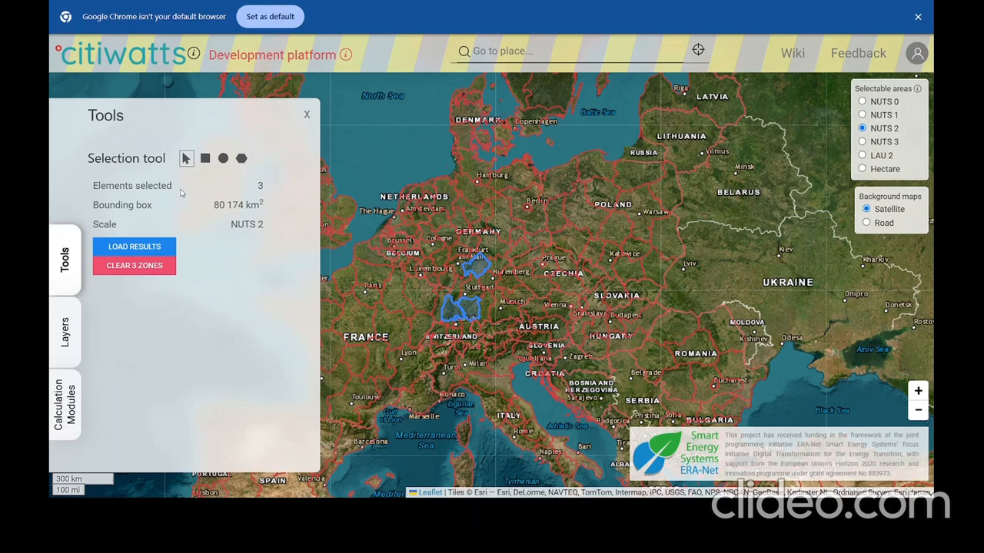
{"action": "left_click", "coordinate": [455, 311]}
{"action": "left_click", "coordinate": [469, 310]}
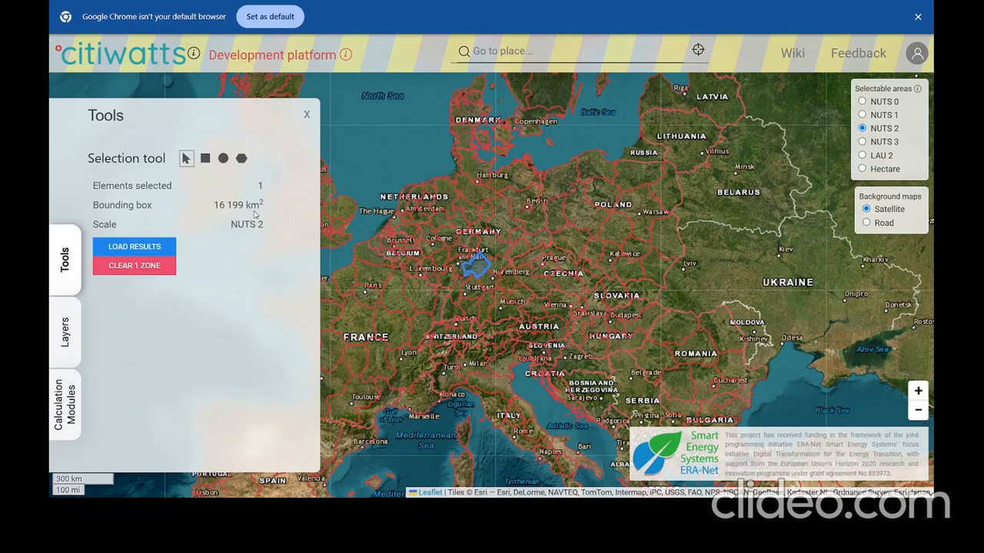
{"action": "left_click", "coordinate": [474, 269]}
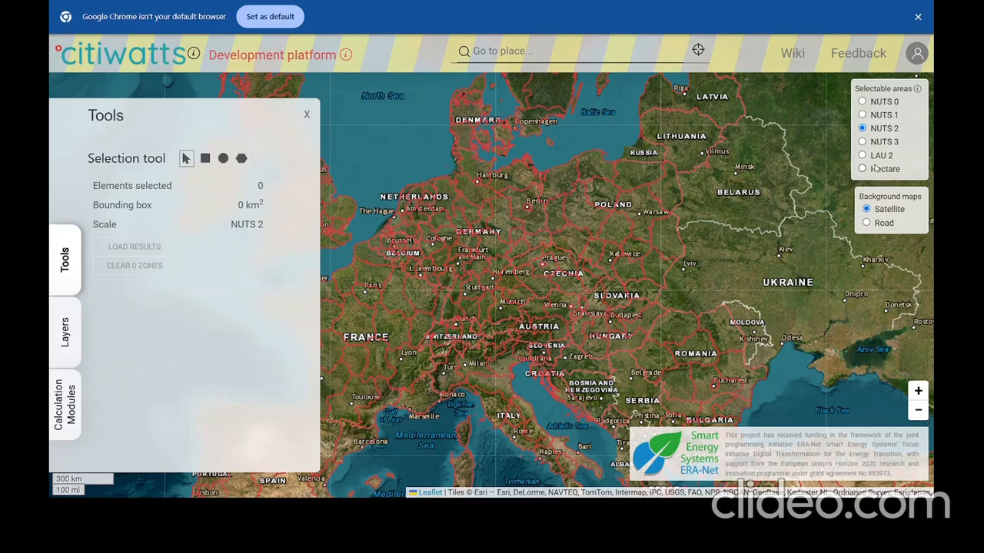
{"action": "left_click", "coordinate": [918, 393]}
{"action": "left_click", "coordinate": [918, 393]}
Switch the background to road map and back to satellite, and make hectare cells selectable.
{"action": "left_click", "coordinate": [919, 410]}
{"action": "left_click", "coordinate": [919, 410]}
{"action": "left_click", "coordinate": [867, 223]}
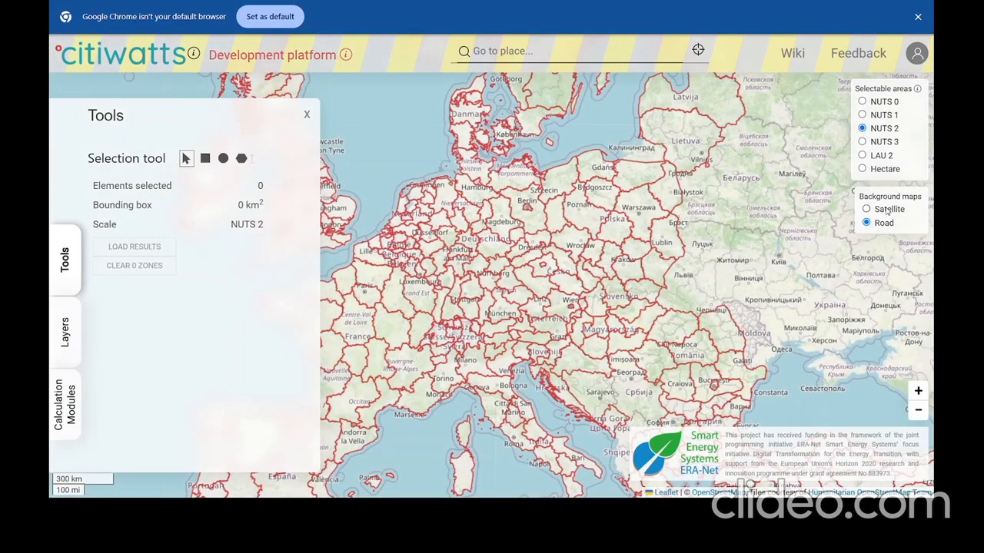
{"action": "left_click", "coordinate": [888, 212]}
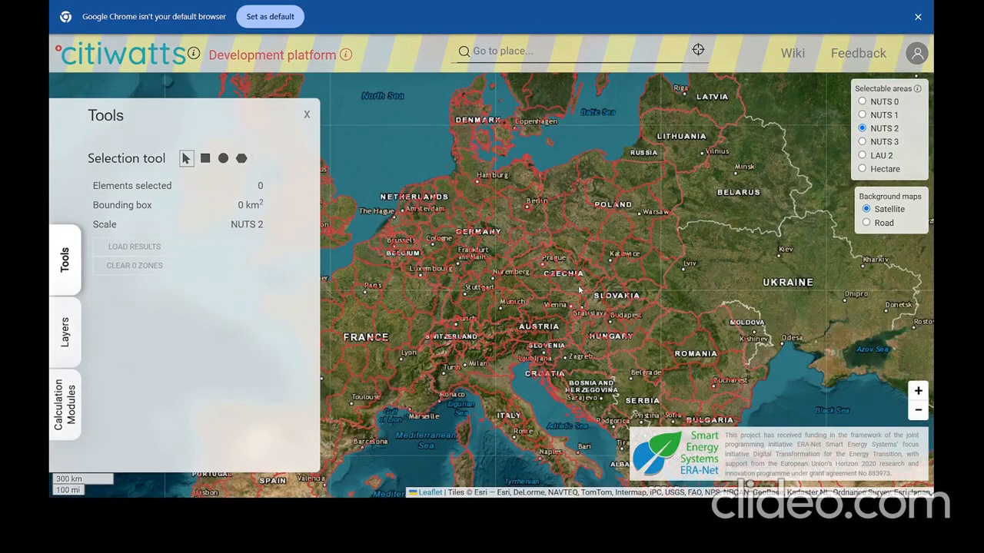
{"action": "left_click", "coordinate": [892, 172]}
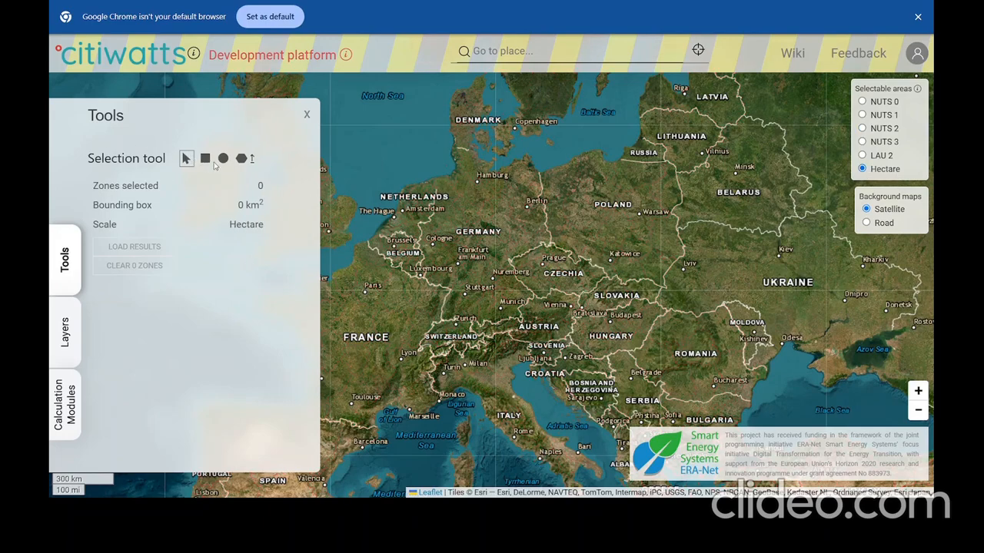
Draw a five-corner polygon selection zone over southern Germany, ending near Zurich.
{"action": "left_click", "coordinate": [240, 159]}
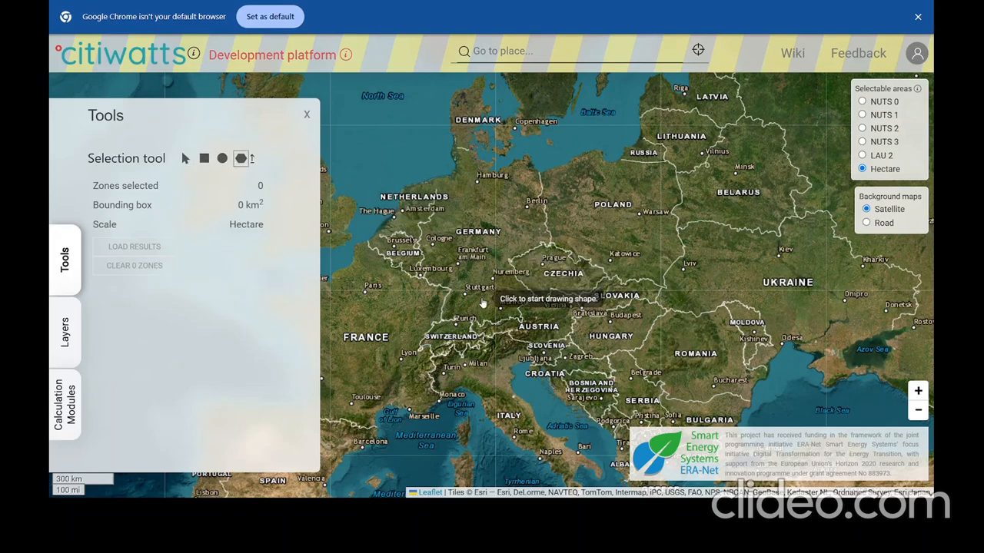
{"action": "left_click", "coordinate": [459, 275]}
{"action": "left_click", "coordinate": [518, 248]}
{"action": "left_click", "coordinate": [583, 288]}
{"action": "left_click", "coordinate": [525, 349]}
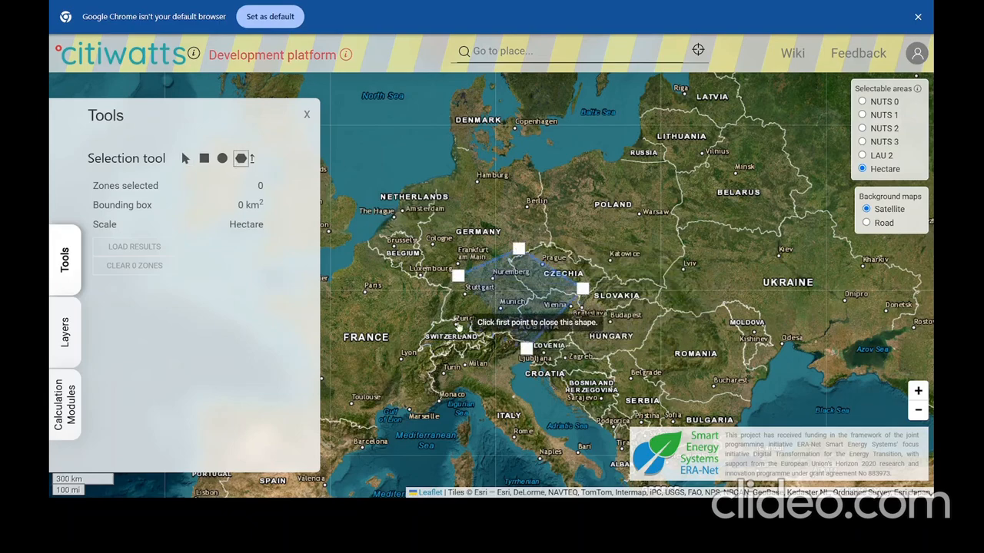
{"action": "left_click", "coordinate": [443, 321]}
{"action": "left_click", "coordinate": [458, 275]}
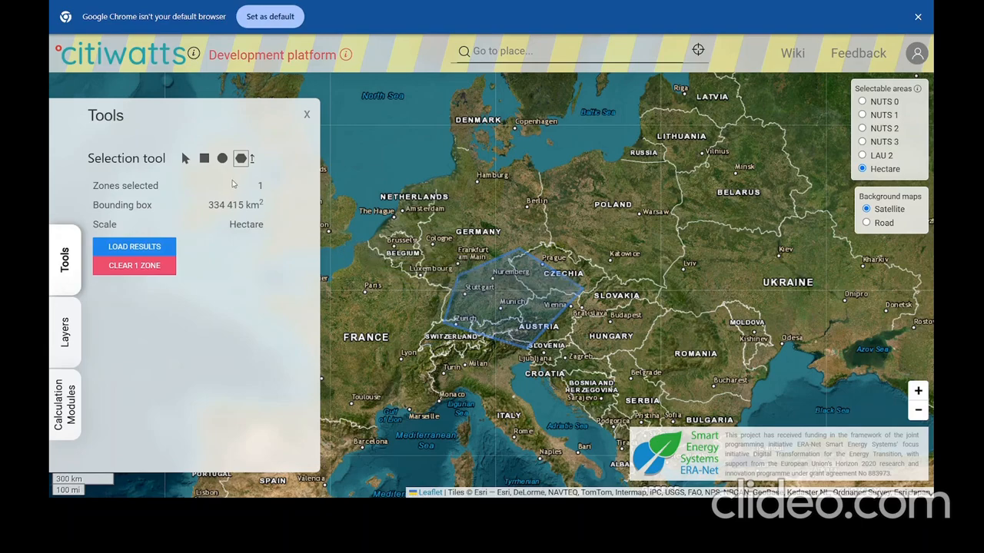
Draw a circular zone between Berlin and Prague, then clear both zones.
{"action": "left_click", "coordinate": [223, 158]}
{"action": "left_click_drag", "start_coordinate": [566, 225], "coordinate": [603, 255]}
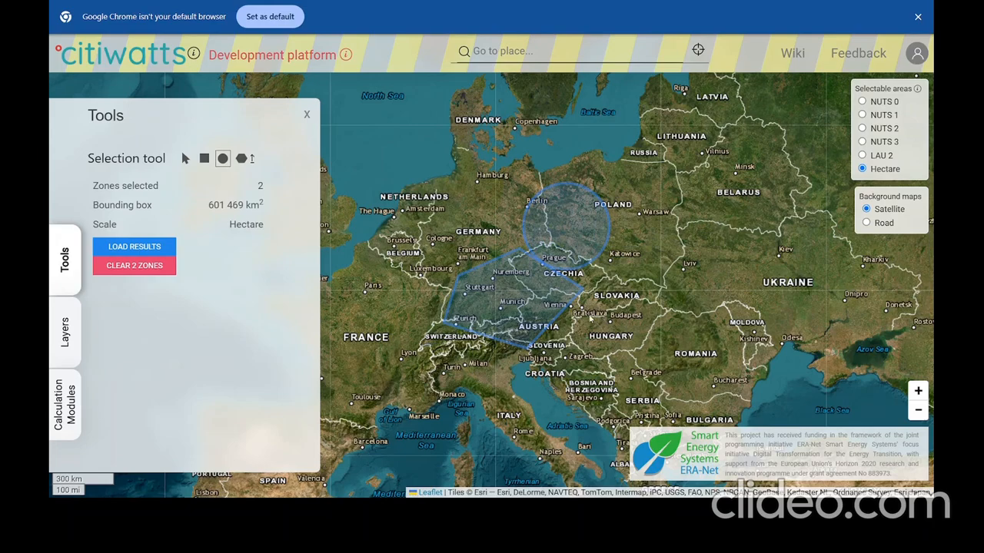
{"action": "left_click", "coordinate": [123, 273]}
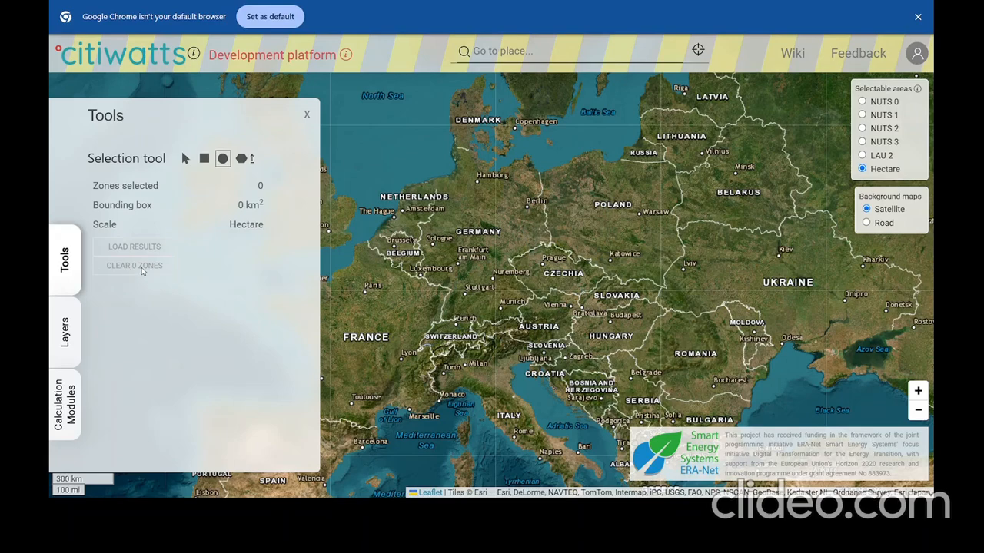
Search the layer list for 'excess' and turn on the INDUSTRIAL SITES EXCESS HEAT layer.
{"action": "left_click", "coordinate": [66, 332]}
{"action": "scroll", "coordinate": [209, 325], "scroll_direction": "down", "scroll_amount": 15}
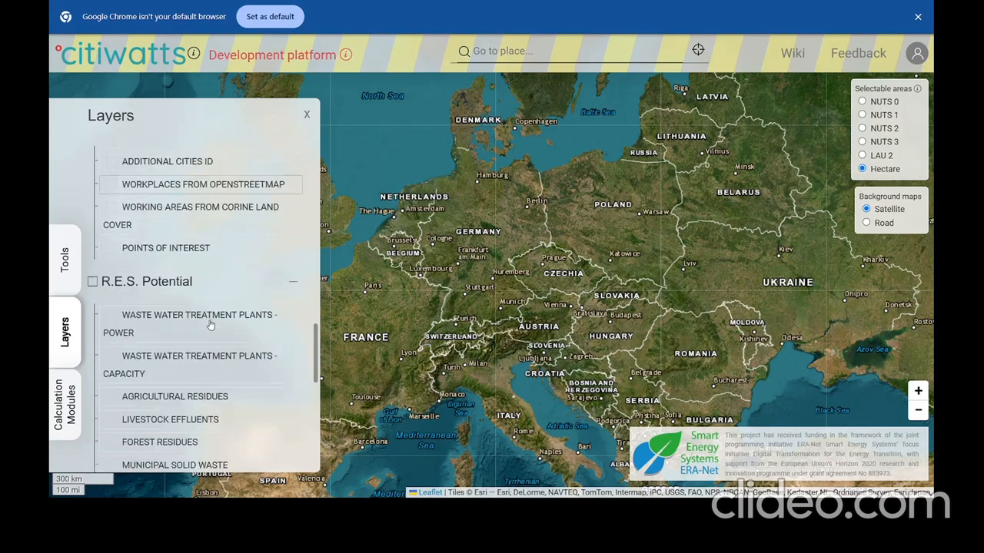
{"action": "scroll", "coordinate": [210, 326], "scroll_direction": "down", "scroll_amount": 8}
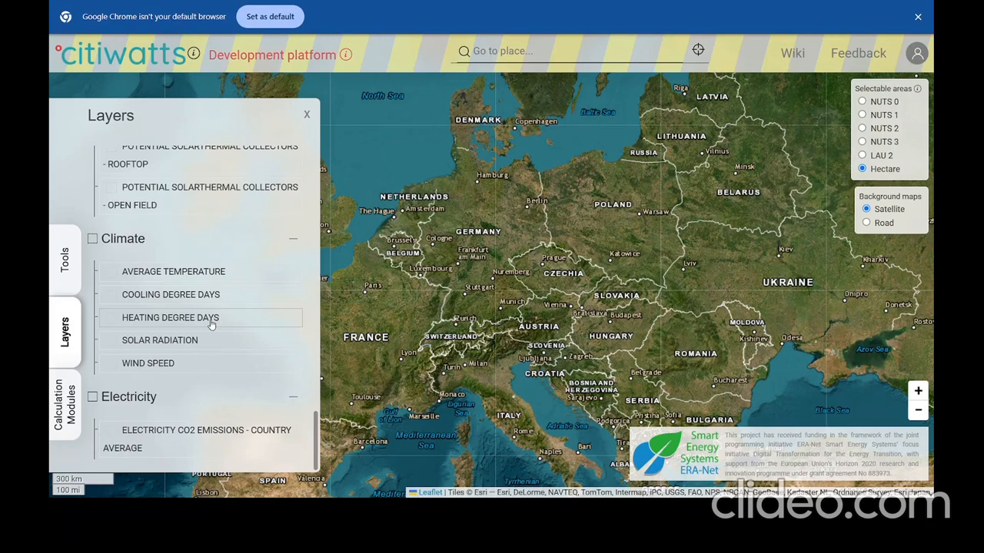
{"action": "scroll", "coordinate": [211, 325], "scroll_direction": "up", "scroll_amount": 12}
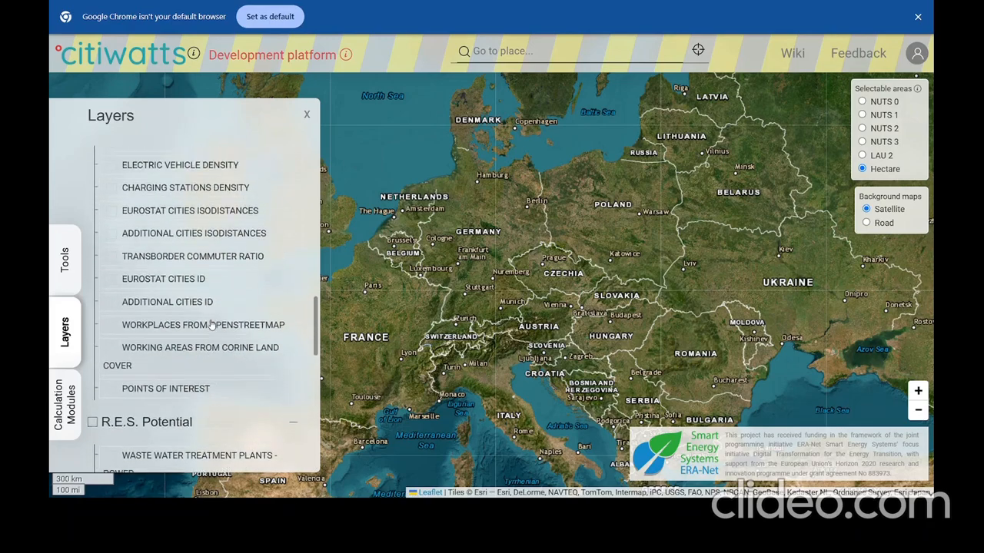
{"action": "scroll", "coordinate": [211, 325], "scroll_direction": "up", "scroll_amount": 10}
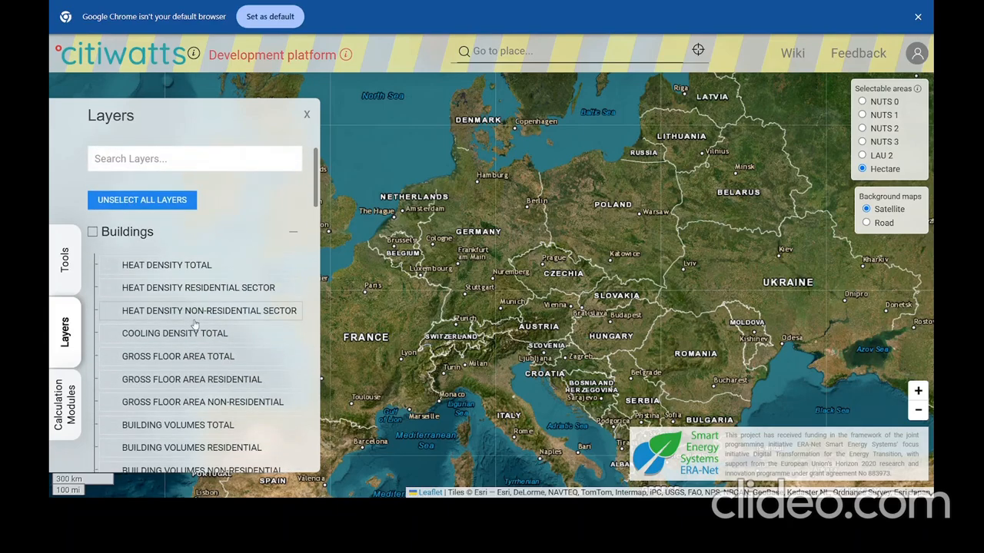
{"action": "left_click", "coordinate": [131, 158]}
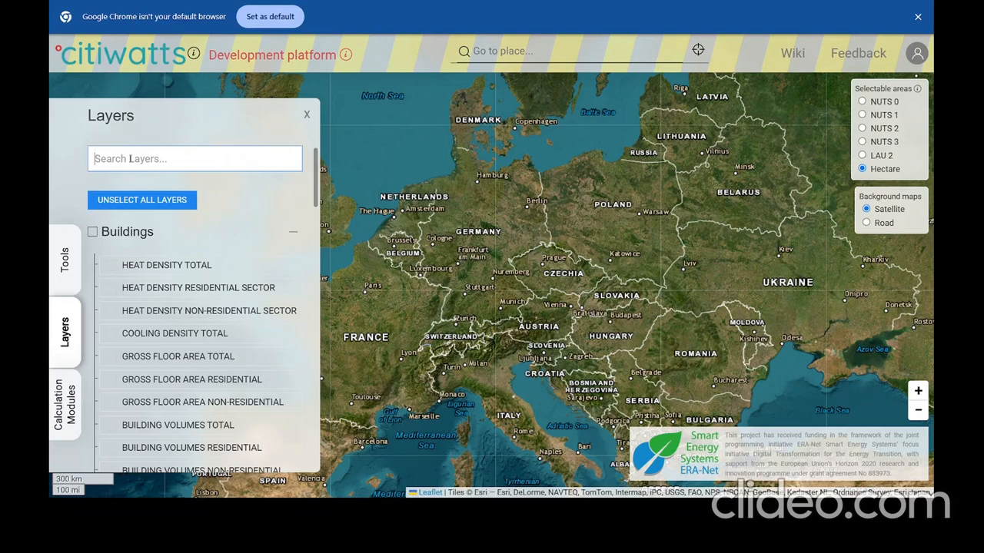
{"action": "type", "text": "excess"}
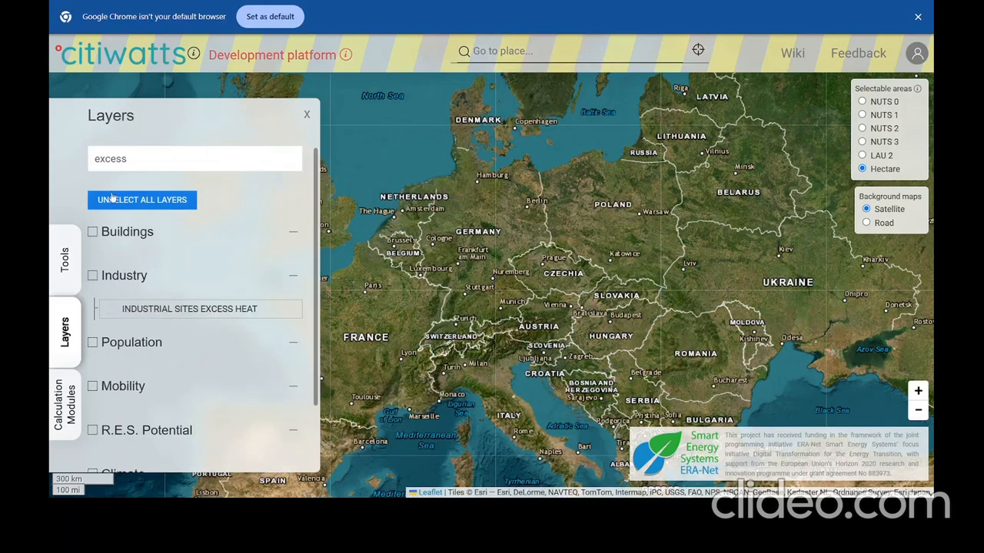
{"action": "left_click", "coordinate": [148, 309]}
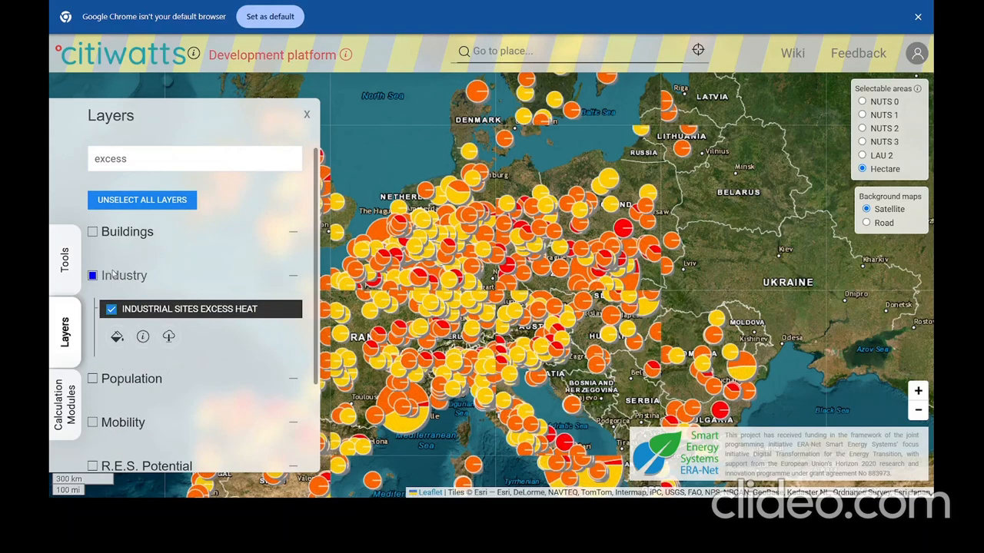
Clear the layer search term and unselect all active layers.
{"action": "double_click", "coordinate": [155, 159]}
{"action": "key", "text": "BackSpace"}
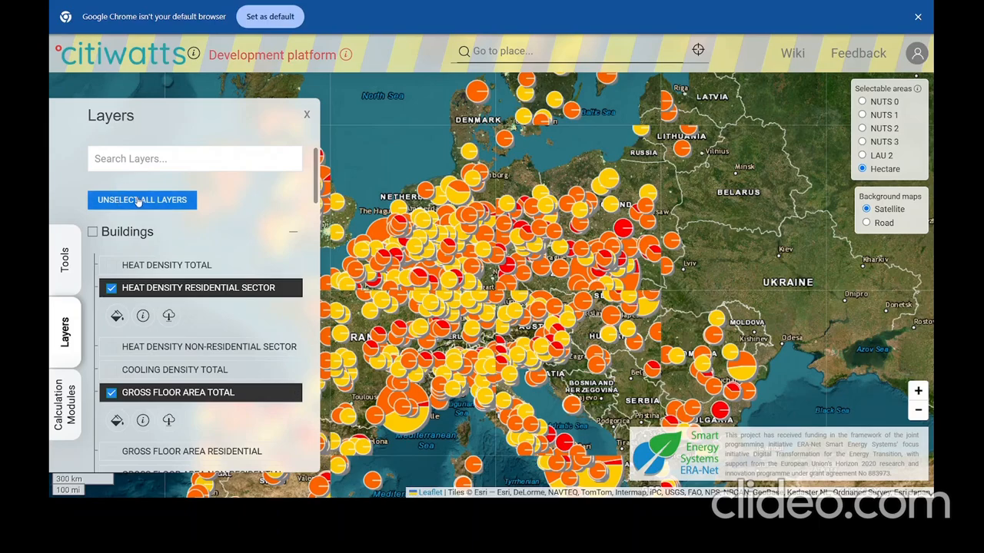
{"action": "left_click", "coordinate": [140, 202]}
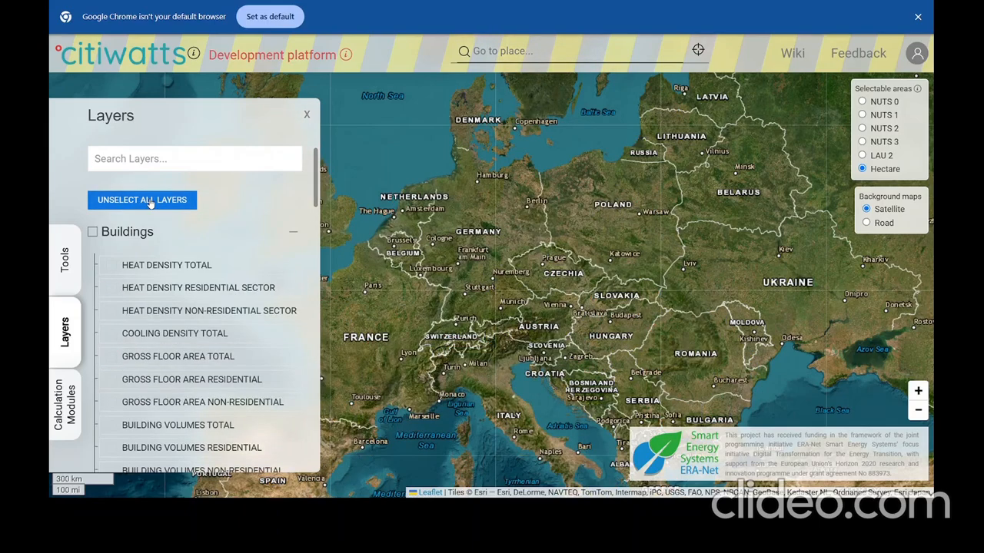
{"action": "left_click", "coordinate": [65, 405]}
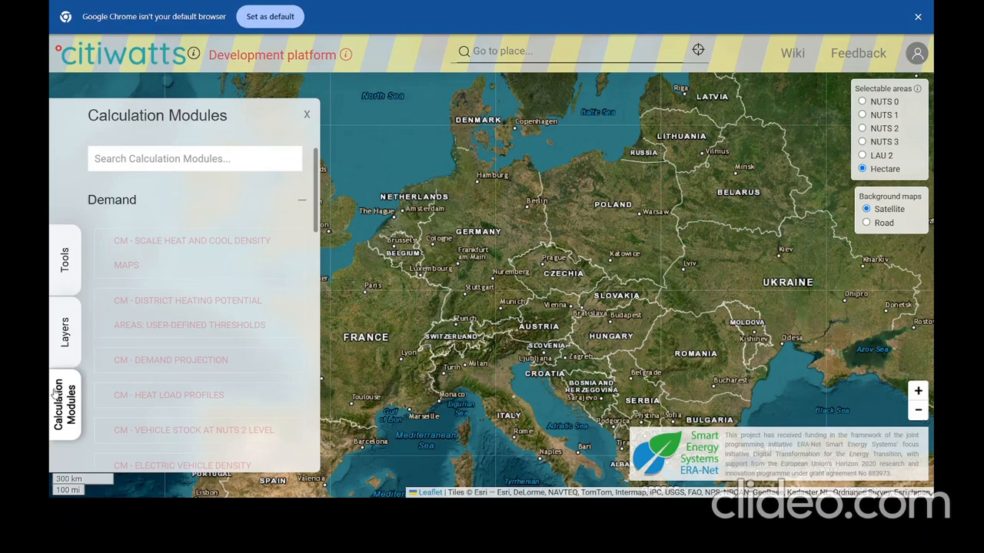
Browse the calculation modules, switch selectable areas to NUTS 3, and close the modules list.
{"action": "scroll", "coordinate": [220, 261], "scroll_direction": "down", "scroll_amount": 3}
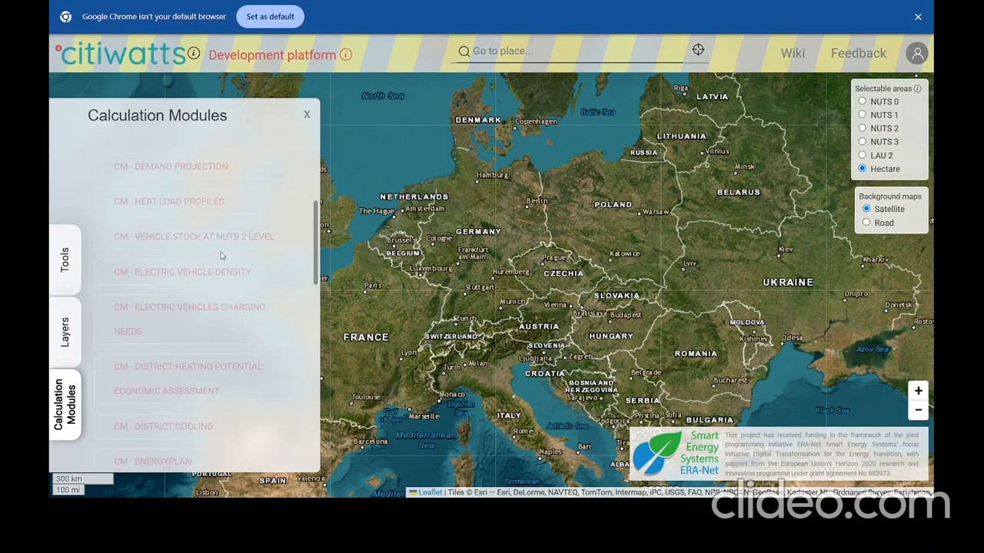
{"action": "scroll", "coordinate": [184, 319], "scroll_direction": "down", "scroll_amount": 5}
{"action": "scroll", "coordinate": [183, 331], "scroll_direction": "down", "scroll_amount": 4}
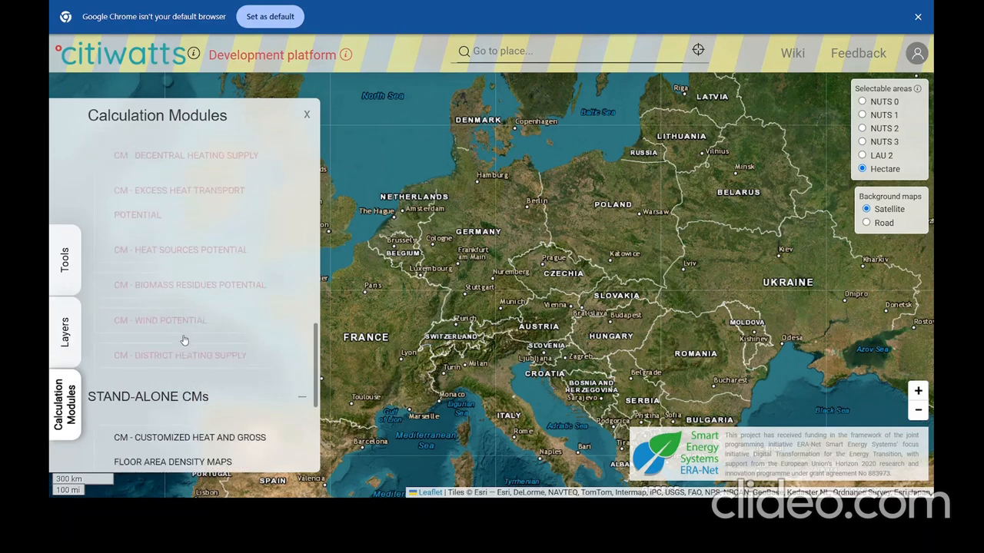
{"action": "scroll", "coordinate": [199, 378], "scroll_direction": "up", "scroll_amount": 12}
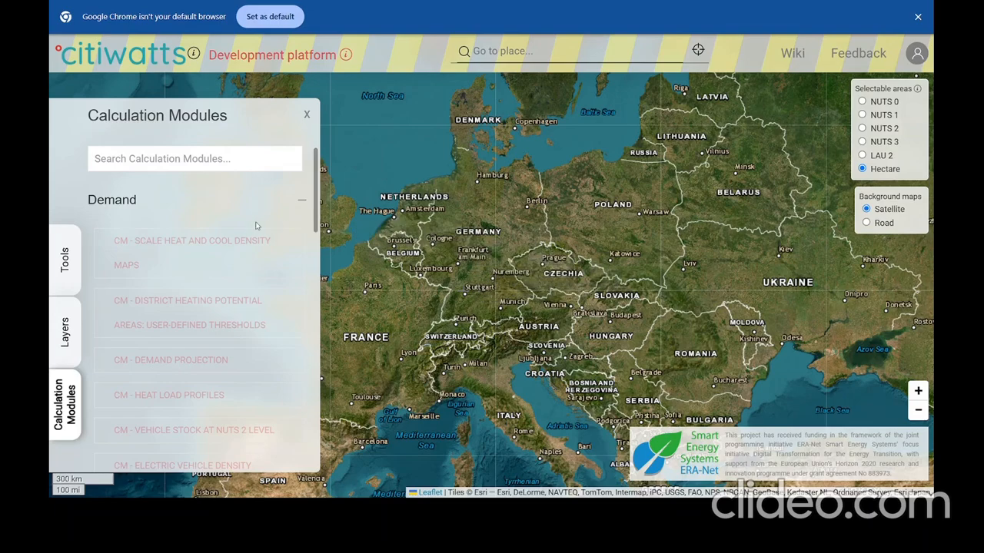
{"action": "left_click", "coordinate": [861, 141]}
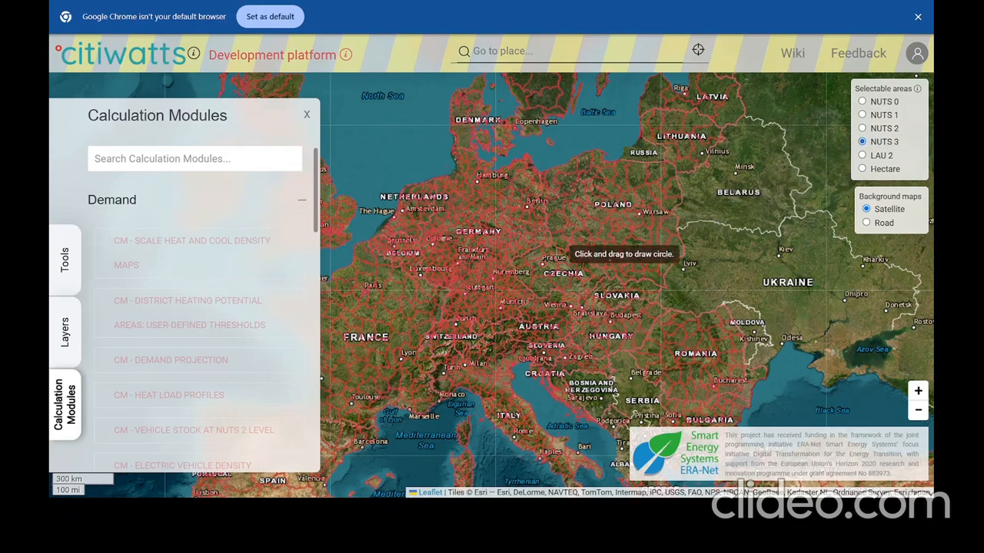
{"action": "left_click", "coordinate": [489, 300]}
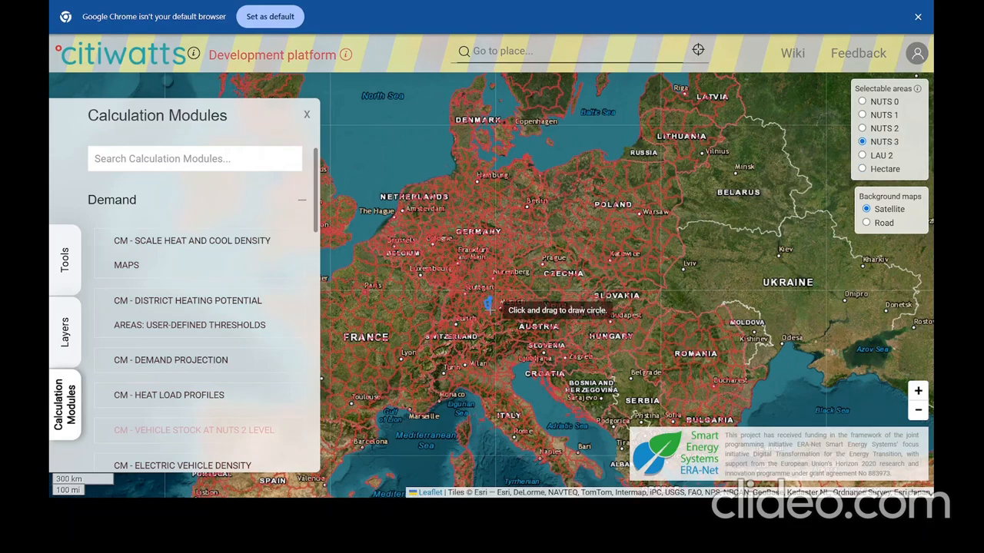
{"action": "scroll", "coordinate": [285, 146], "scroll_direction": "down", "scroll_amount": 4}
{"action": "left_click", "coordinate": [308, 116]}
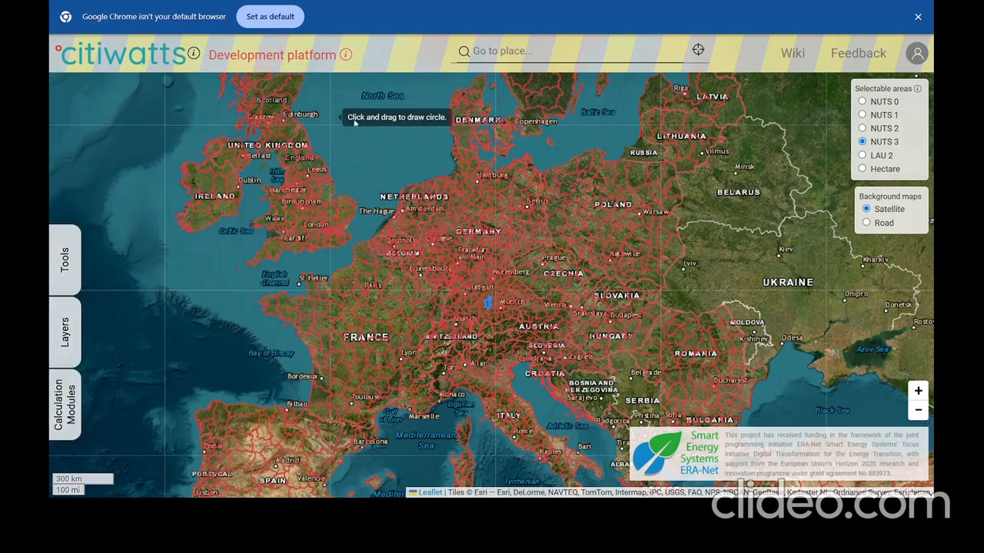
Go to the sign-in page, look over the registration form, and return to login.
{"action": "left_click", "coordinate": [919, 55]}
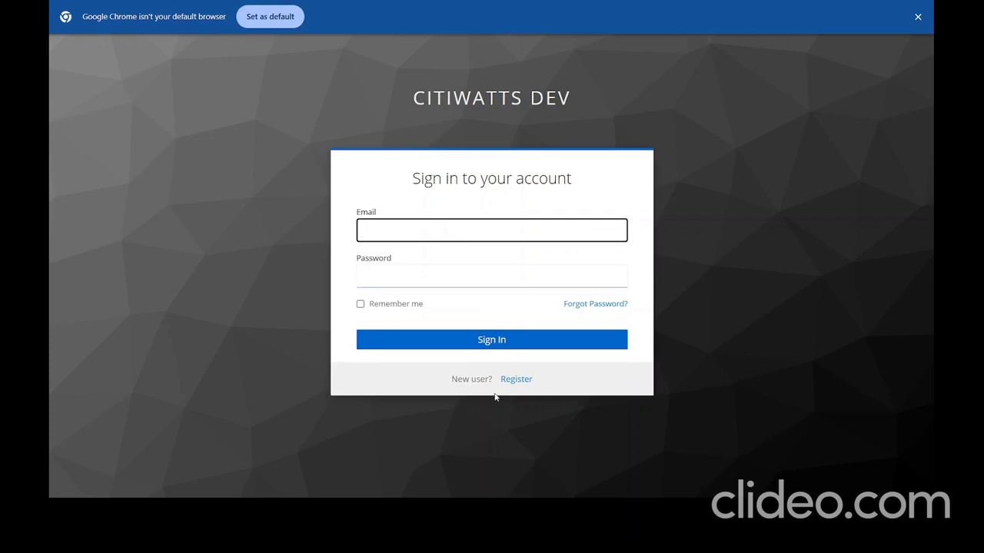
{"action": "left_click", "coordinate": [515, 379]}
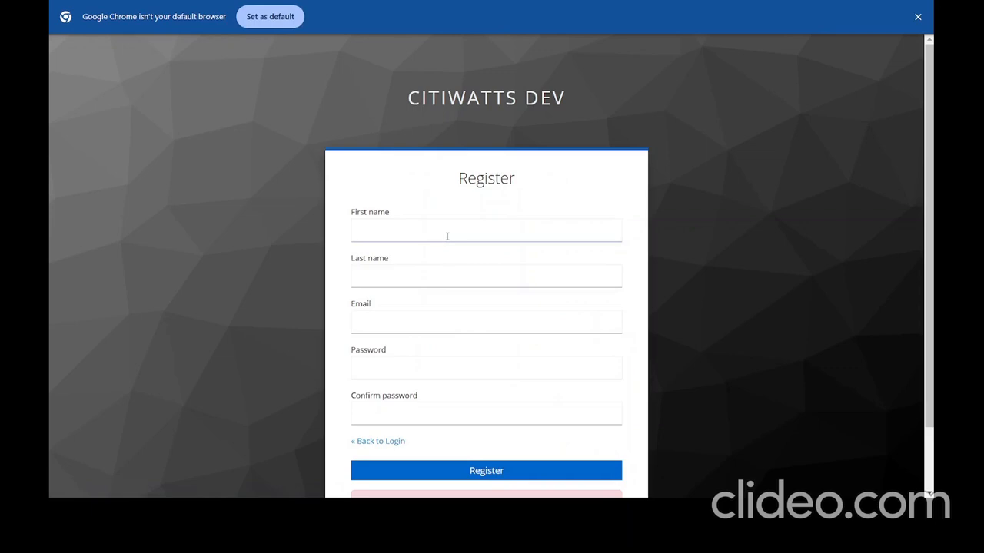
{"action": "scroll", "coordinate": [448, 237], "scroll_direction": "down", "scroll_amount": 1}
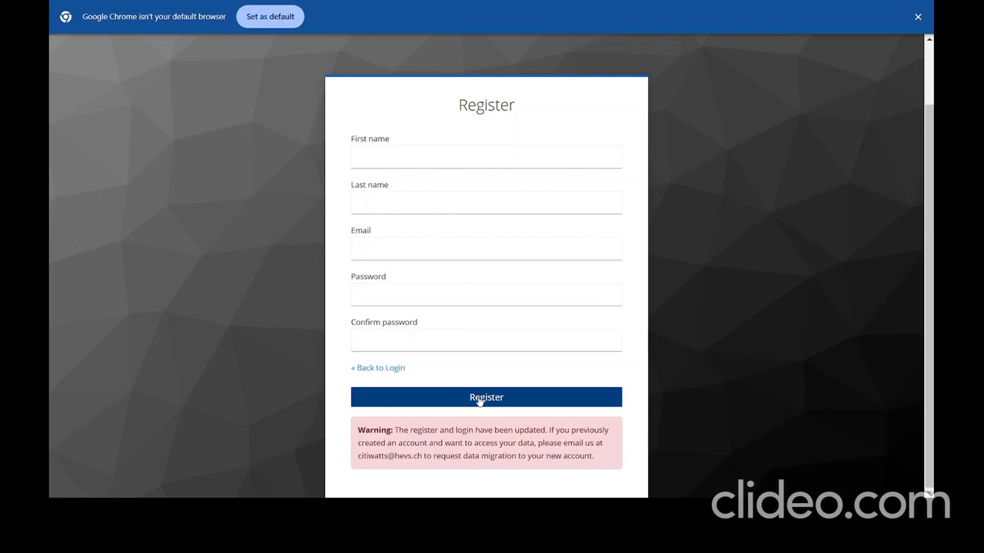
{"action": "scroll", "coordinate": [478, 401], "scroll_direction": "up", "scroll_amount": 1}
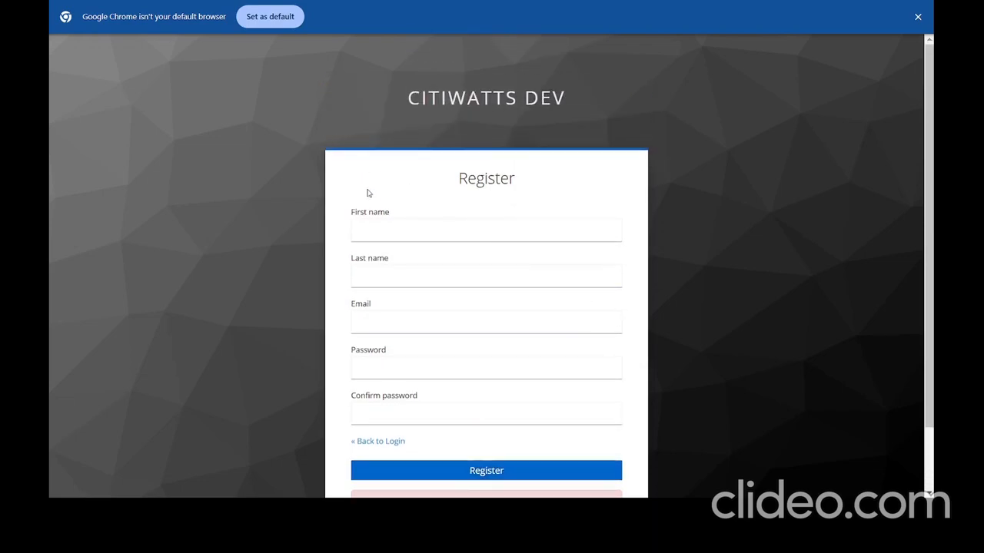
{"action": "scroll", "coordinate": [369, 194], "scroll_direction": "down", "scroll_amount": 1}
{"action": "left_click", "coordinate": [394, 370]}
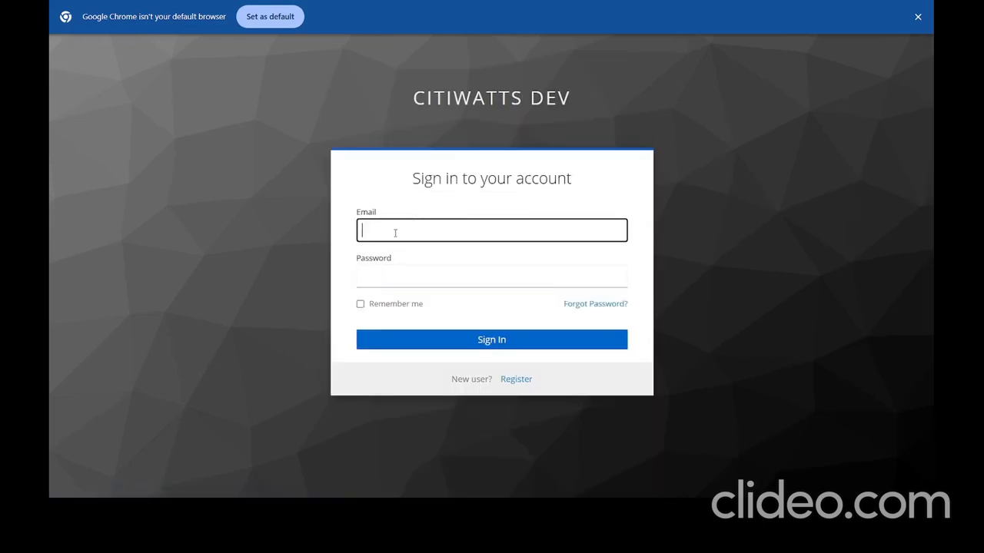
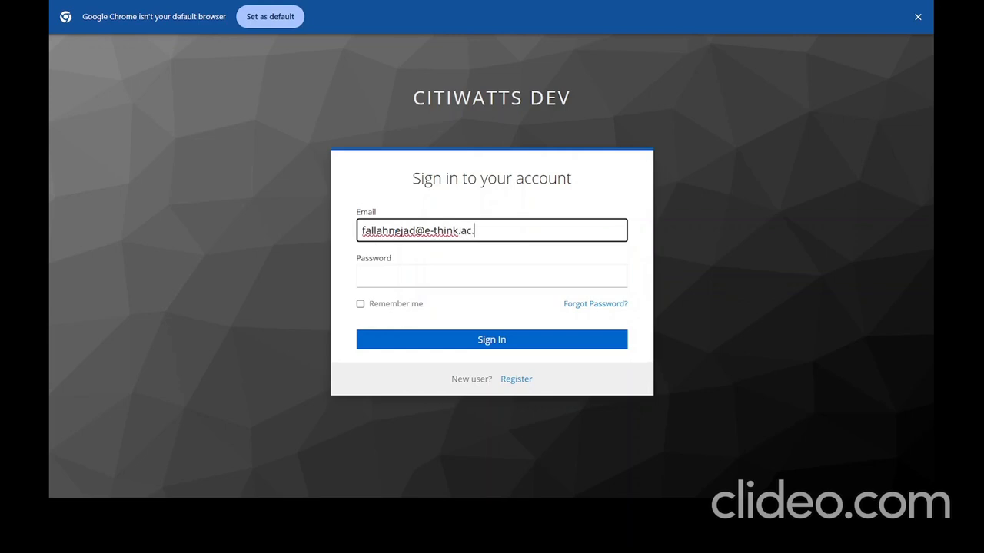
Sign in with the account e-mail and password, Remember me ticked, declining Chrome's password save.
{"action": "key", "text": "Tab"}
{"action": "type", "text": "****"}
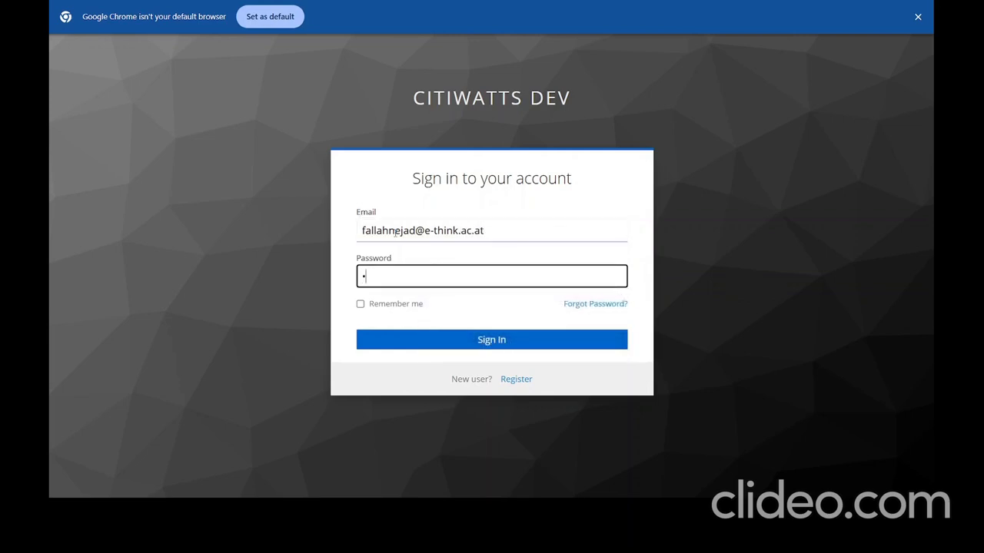
{"action": "type", "text": "*******"}
{"action": "left_click", "coordinate": [361, 304]}
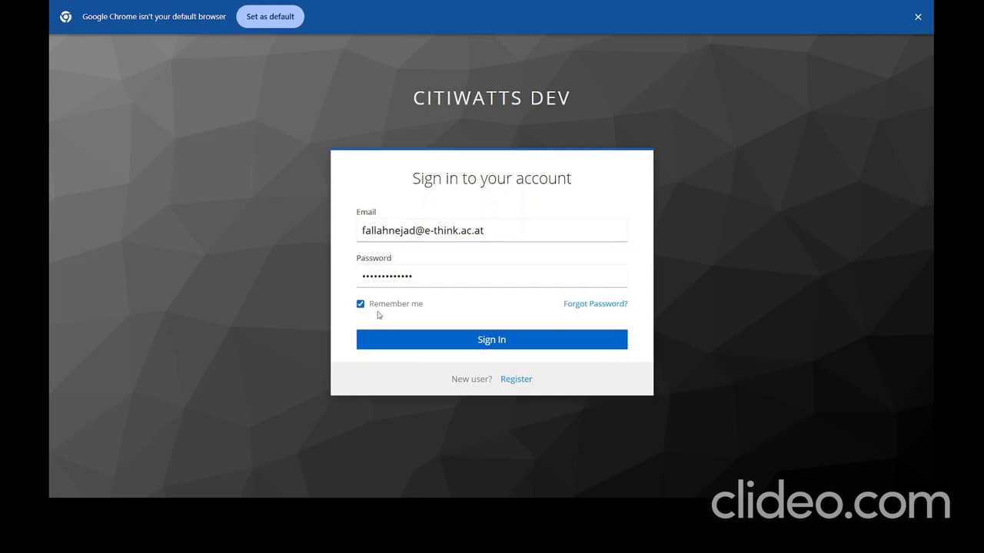
{"action": "left_click", "coordinate": [425, 343]}
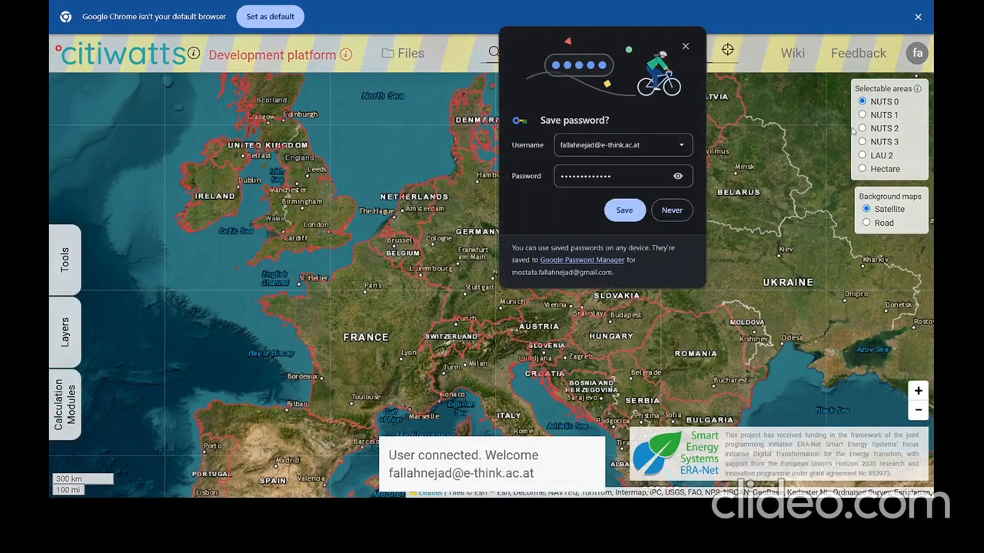
{"action": "left_click", "coordinate": [668, 212]}
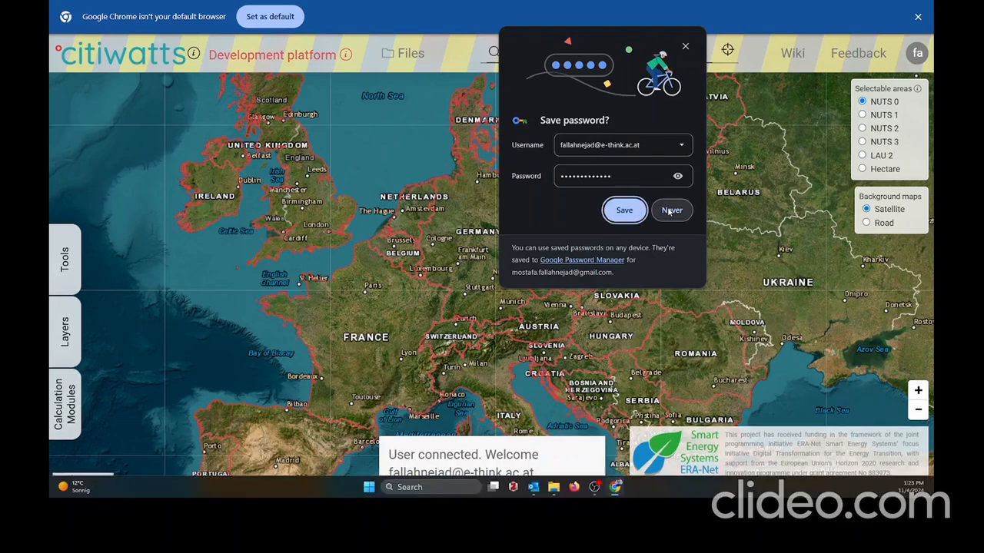
{"action": "left_click", "coordinate": [670, 212]}
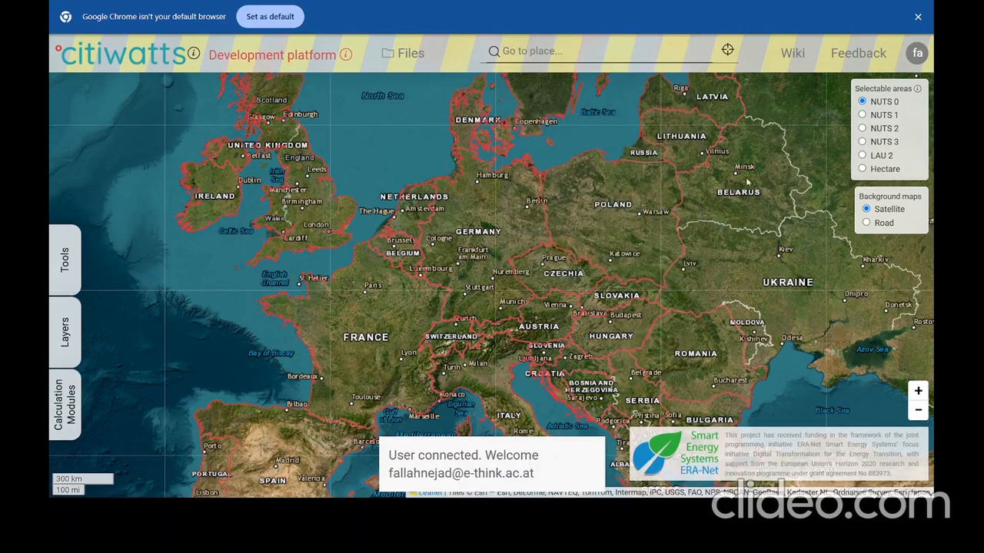
{"action": "left_click", "coordinate": [917, 54]}
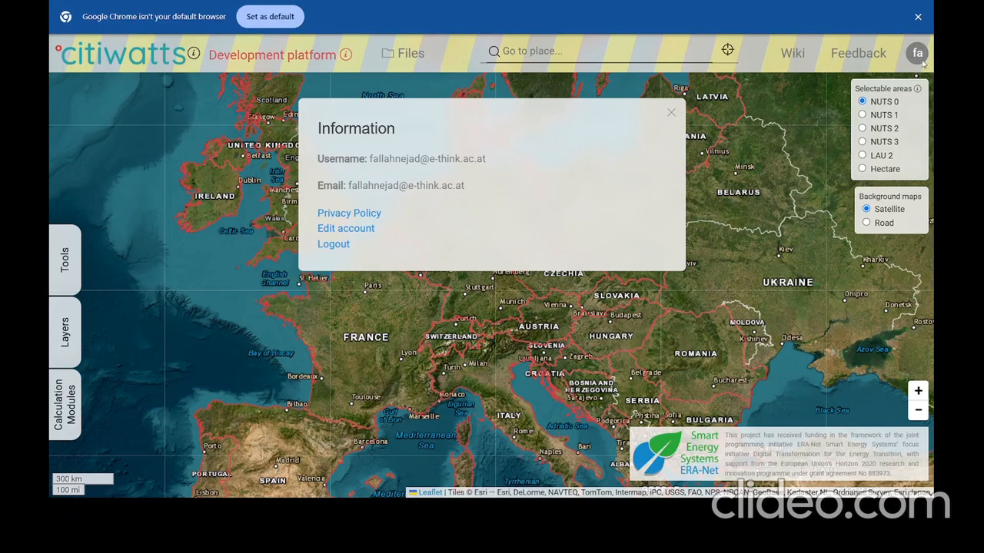
{"action": "left_click", "coordinate": [671, 113]}
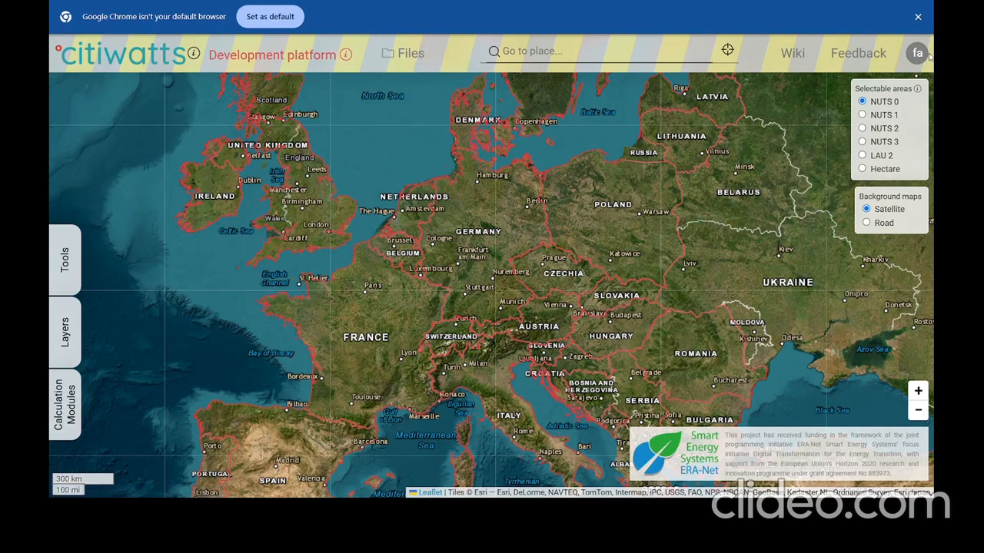
{"action": "left_click", "coordinate": [387, 61]}
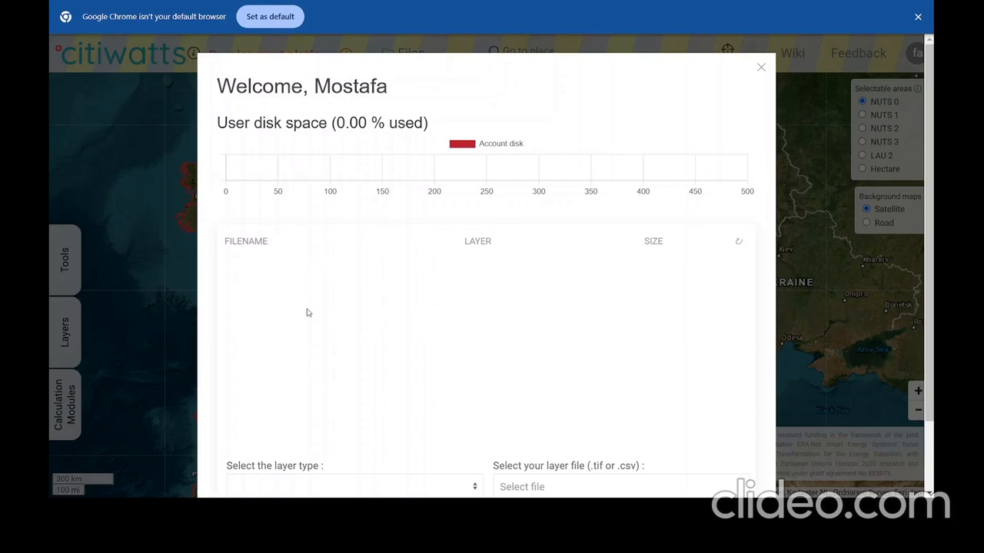
{"action": "scroll", "coordinate": [316, 295], "scroll_direction": "down", "scroll_amount": 2}
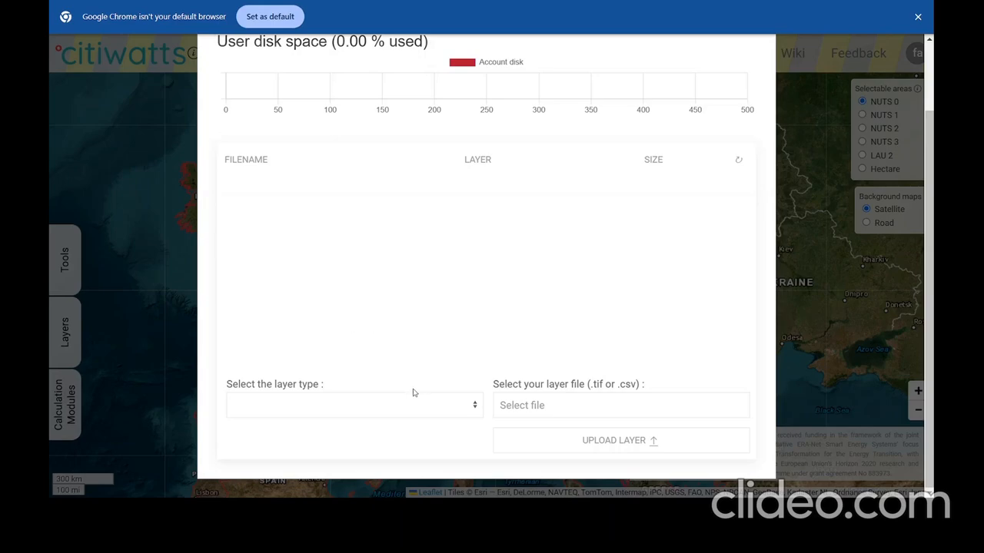
{"action": "left_click", "coordinate": [282, 400]}
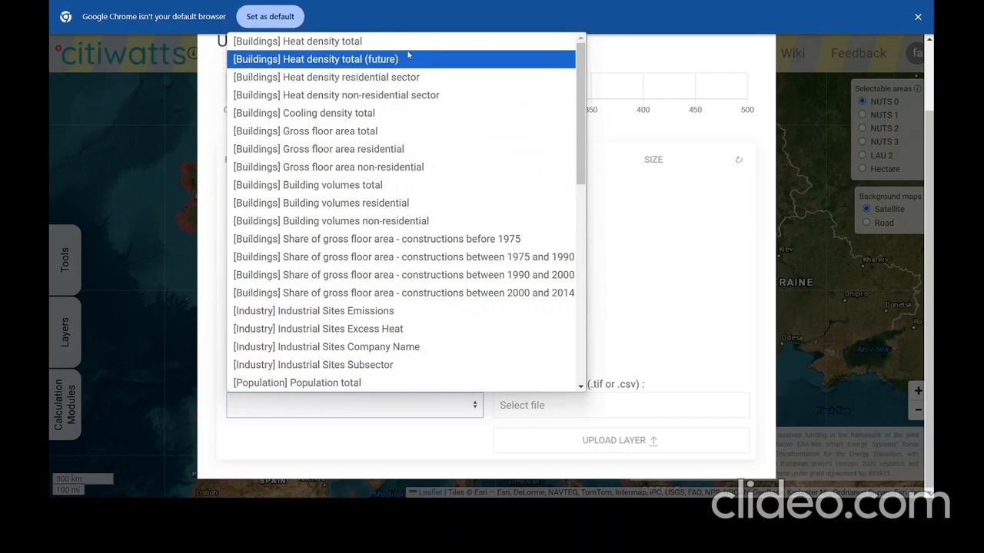
{"action": "left_click", "coordinate": [353, 41]}
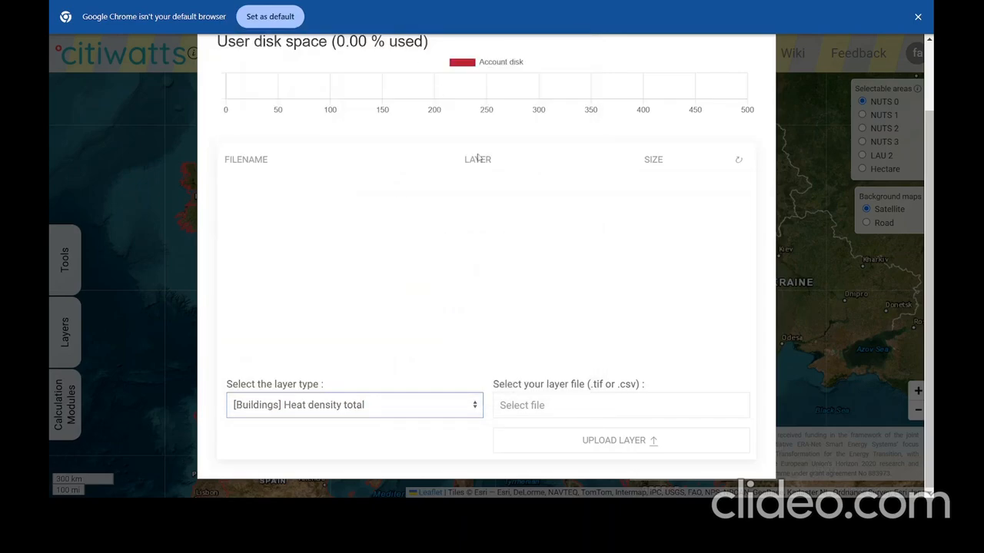
{"action": "left_click", "coordinate": [546, 408]}
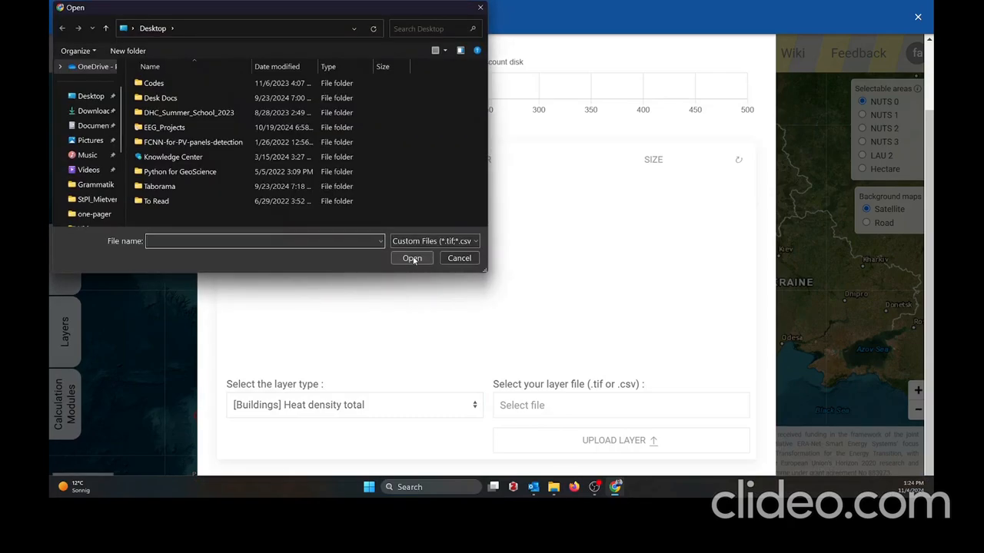
{"action": "left_click", "coordinate": [459, 258]}
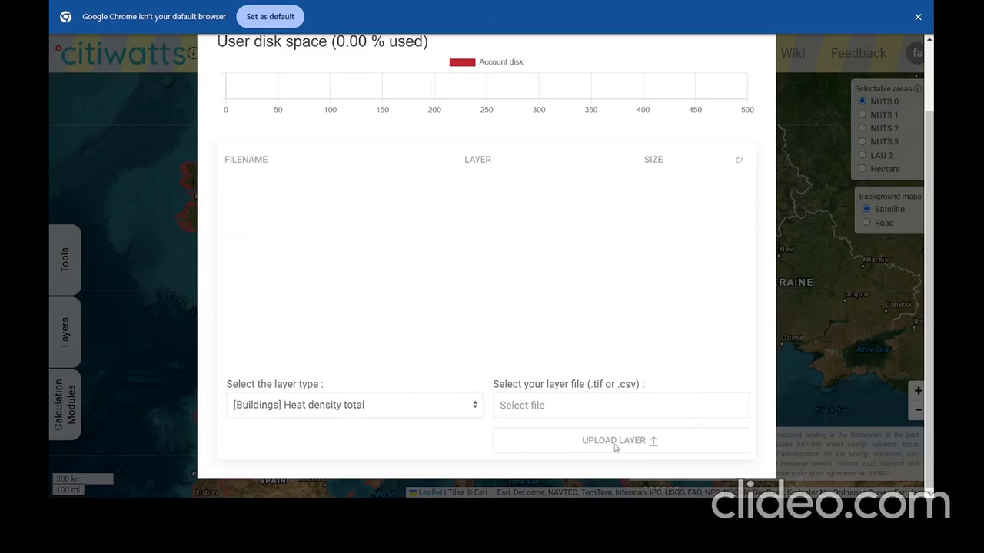
{"action": "scroll", "coordinate": [650, 288], "scroll_direction": "up", "scroll_amount": 2}
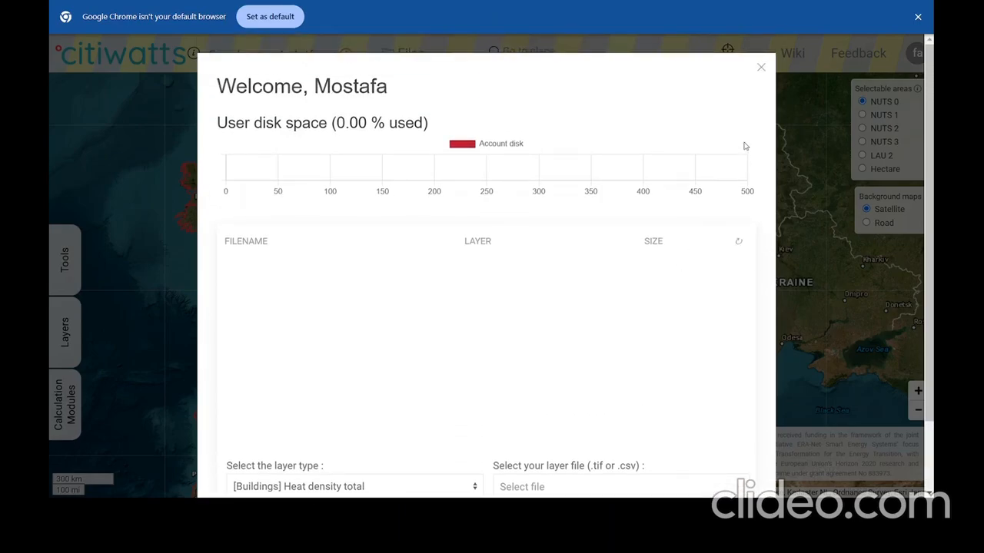
{"action": "left_click", "coordinate": [762, 69]}
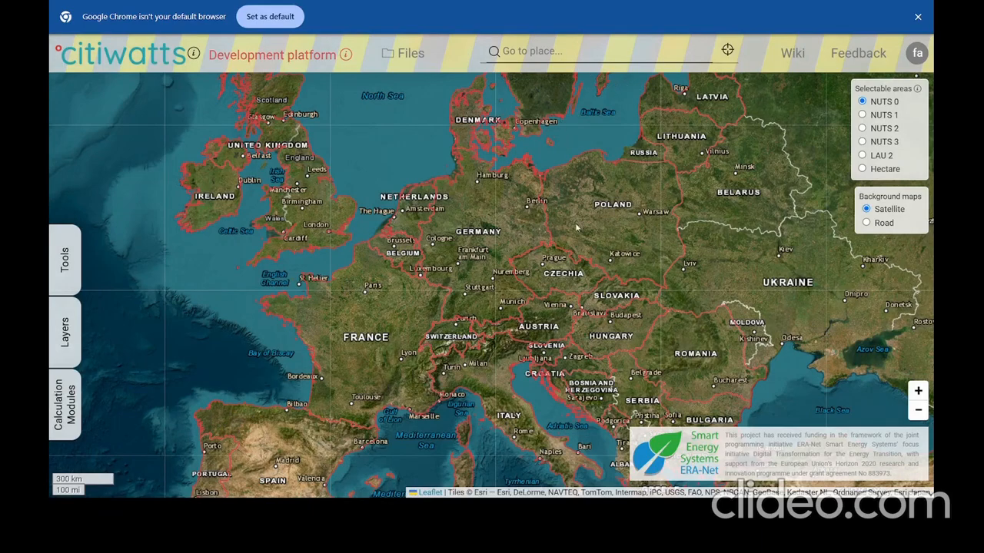
Switch to NUTS 3 areas, zoom to St Pölten, and select its region.
{"action": "scroll", "coordinate": [554, 310], "scroll_direction": "up", "scroll_amount": 3}
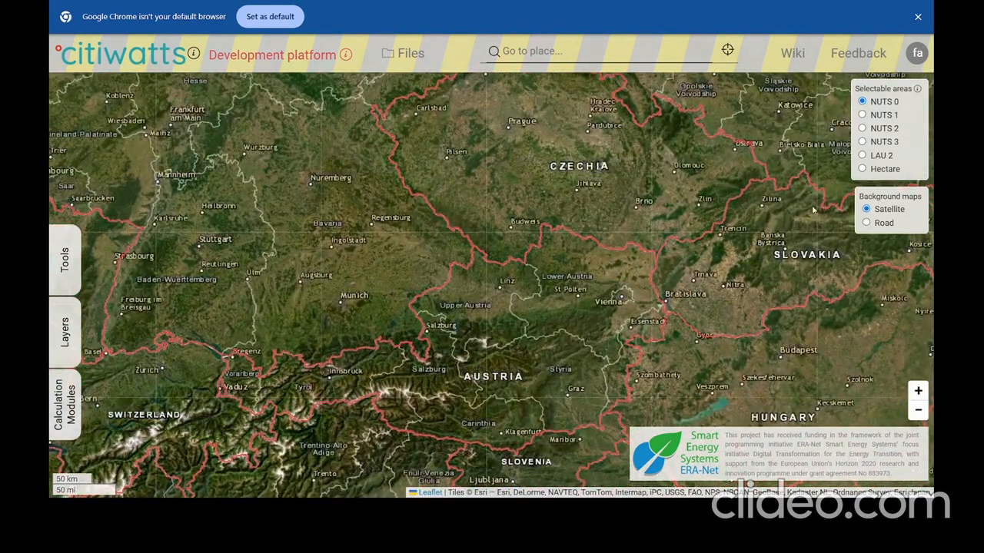
{"action": "left_click", "coordinate": [879, 143]}
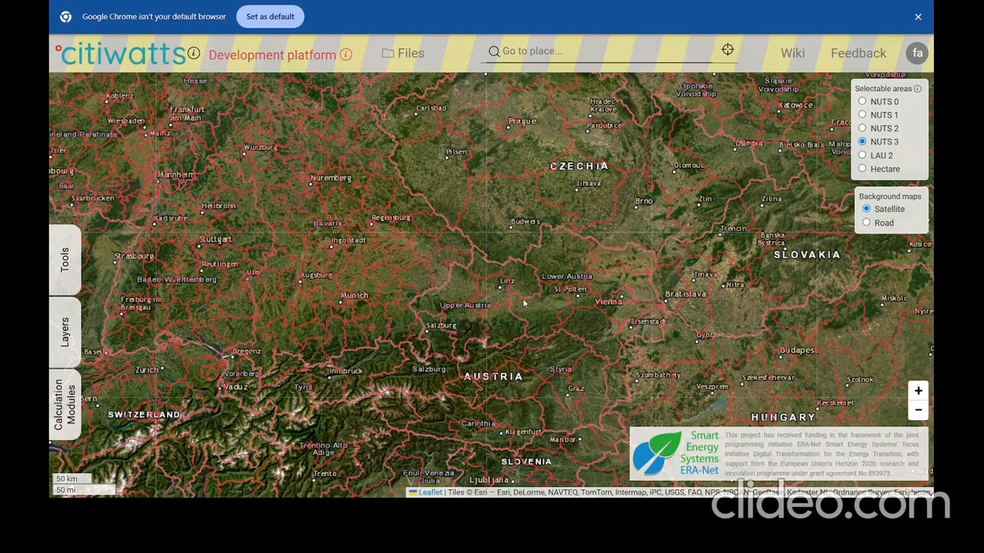
{"action": "left_click_drag", "start_coordinate": [523, 298], "coordinate": [593, 292]}
{"action": "scroll", "coordinate": [627, 297], "scroll_direction": "up", "scroll_amount": 1}
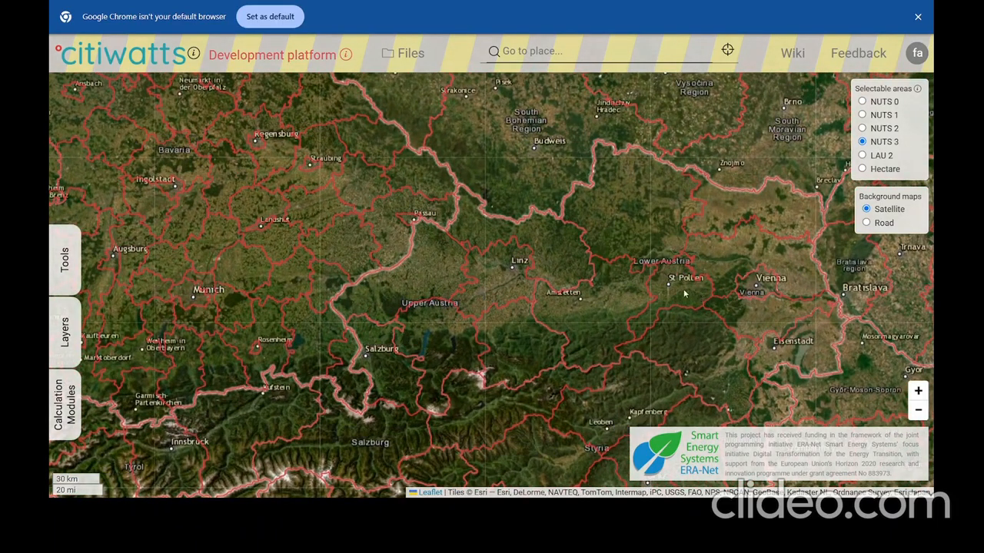
{"action": "scroll", "coordinate": [683, 286], "scroll_direction": "up", "scroll_amount": 2}
{"action": "left_click_drag", "start_coordinate": [673, 276], "coordinate": [591, 264]}
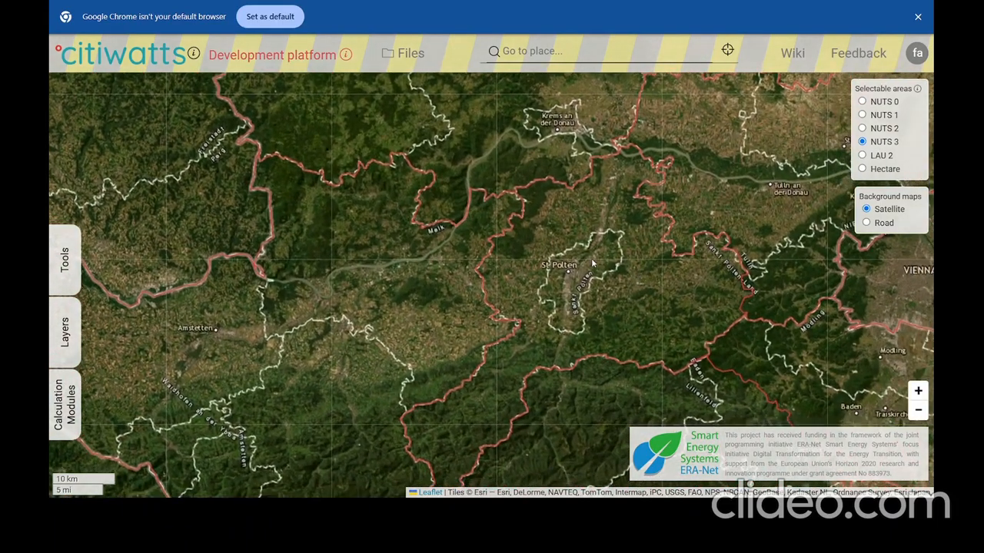
{"action": "left_click", "coordinate": [592, 263]}
{"action": "left_click_drag", "start_coordinate": [603, 299], "coordinate": [578, 274]}
Turn on HEAT DENSITY TOTAL and load the zone's results, showing 1 487.57 GWh/yr heat demand.
{"action": "left_click", "coordinate": [65, 405]}
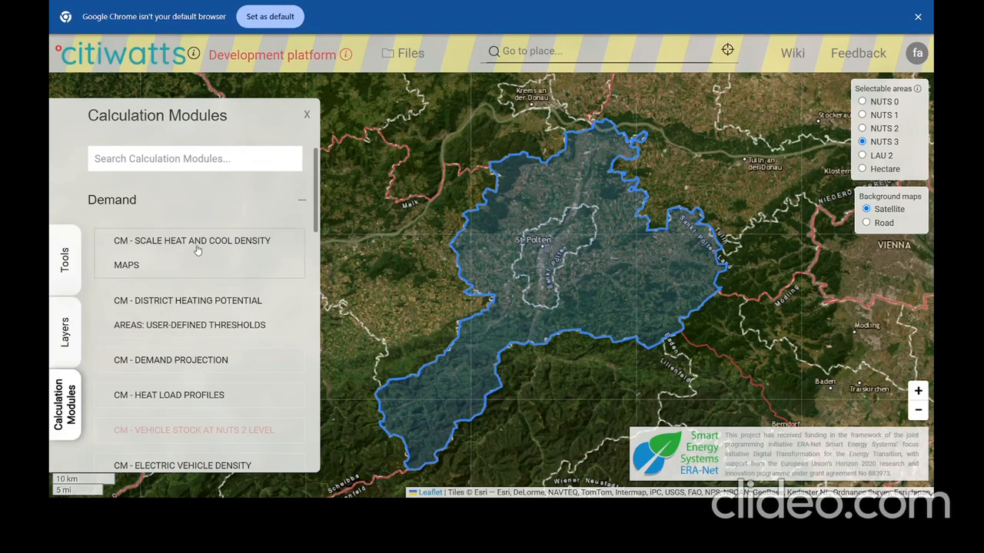
{"action": "left_click", "coordinate": [66, 332]}
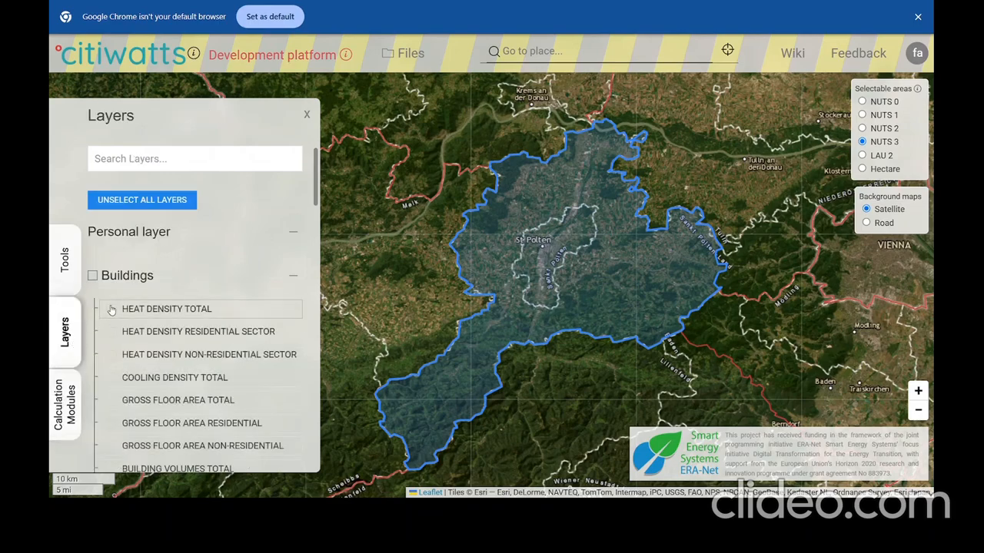
{"action": "left_click", "coordinate": [112, 311]}
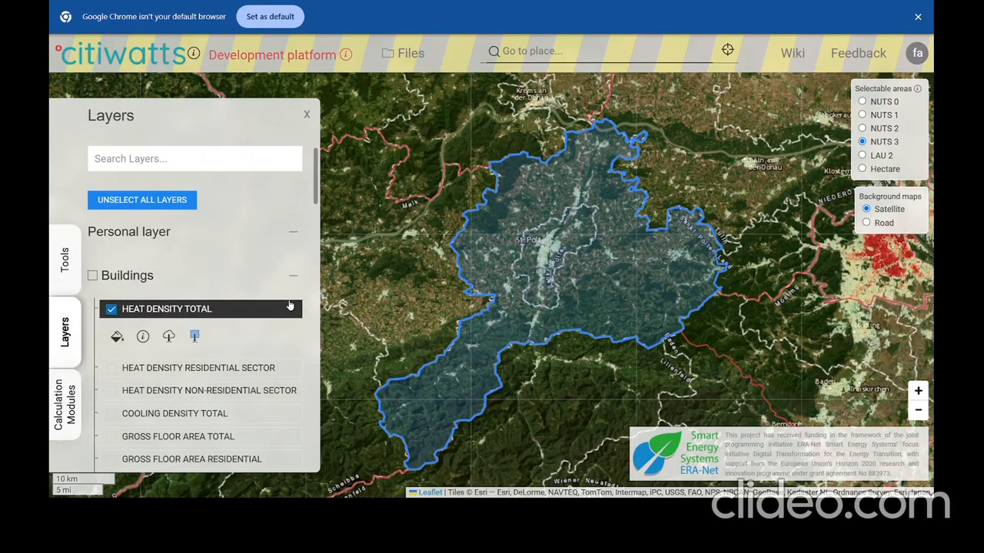
{"action": "left_click", "coordinate": [65, 259]}
{"action": "left_click", "coordinate": [135, 247]}
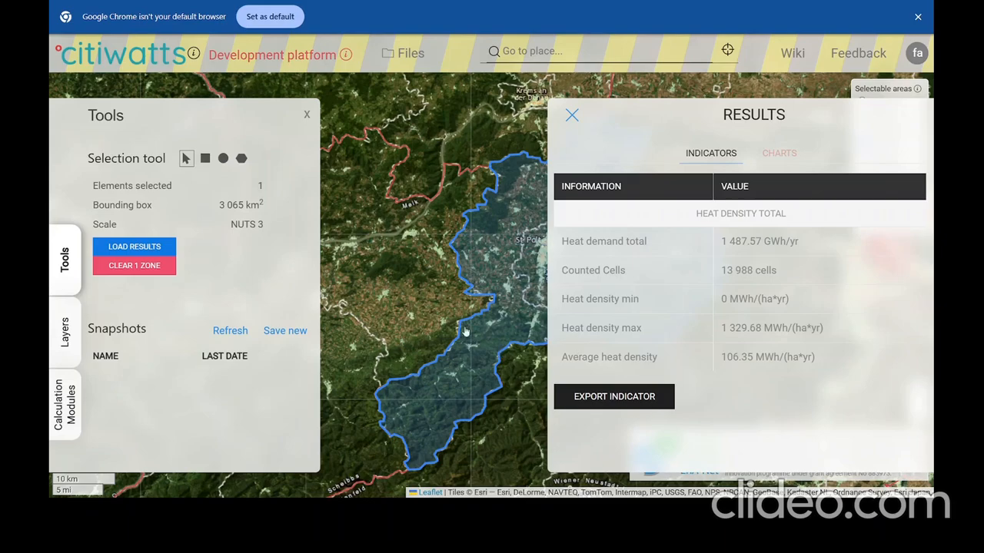
{"action": "left_click", "coordinate": [62, 395]}
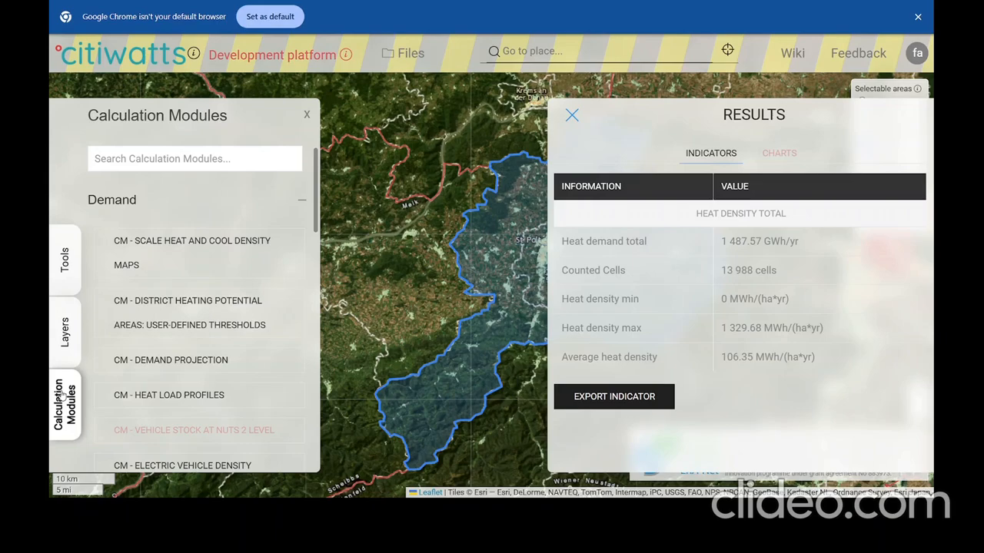
Run CM - Scale heat and cool density maps with multiplication factor 0.9, giving 1 338.81 GWh.
{"action": "left_click", "coordinate": [219, 257]}
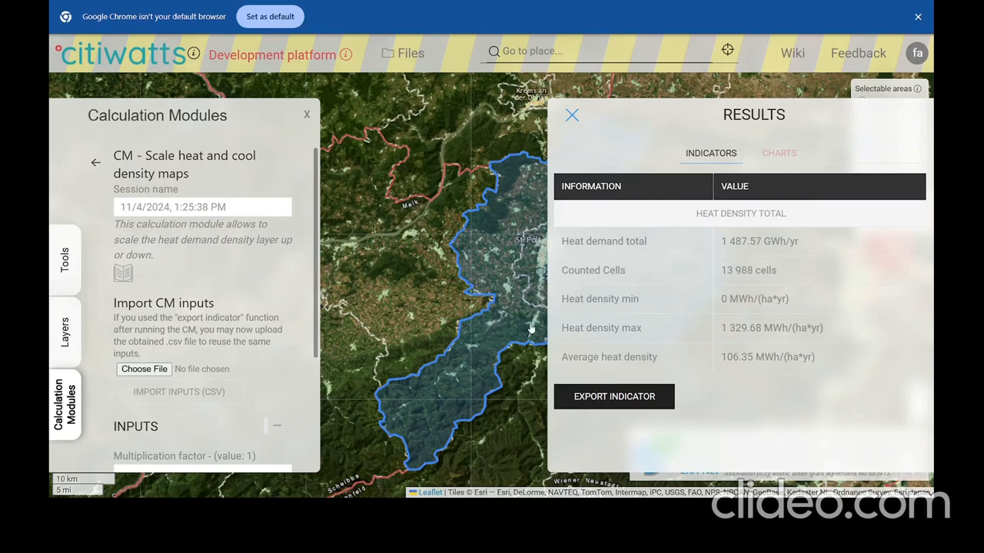
{"action": "left_click_drag", "start_coordinate": [533, 404], "coordinate": [450, 402]}
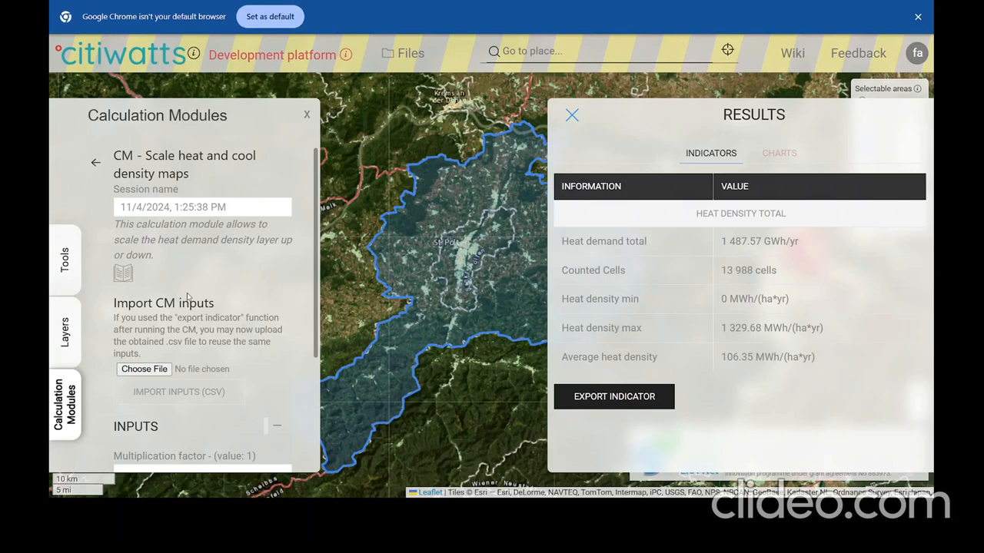
{"action": "scroll", "coordinate": [189, 298], "scroll_direction": "down", "scroll_amount": 5}
{"action": "double_click", "coordinate": [123, 305]}
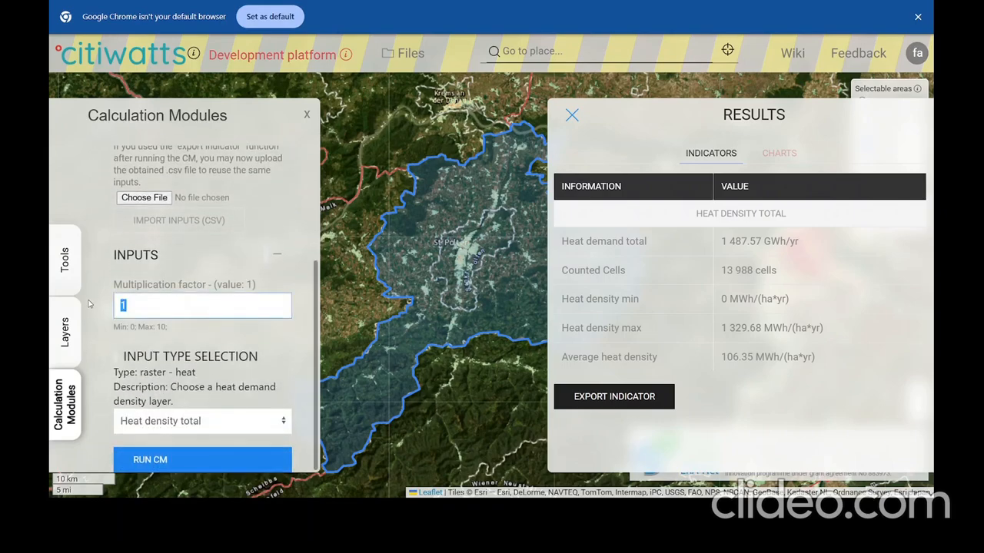
{"action": "type", "text": "0.9"}
{"action": "left_click", "coordinate": [175, 464]}
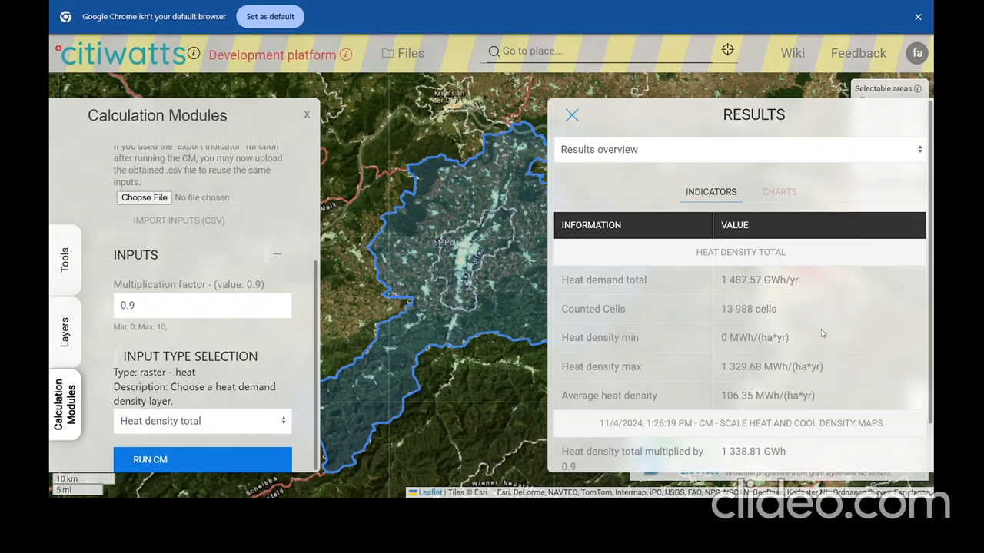
{"action": "scroll", "coordinate": [780, 363], "scroll_direction": "down", "scroll_amount": 1}
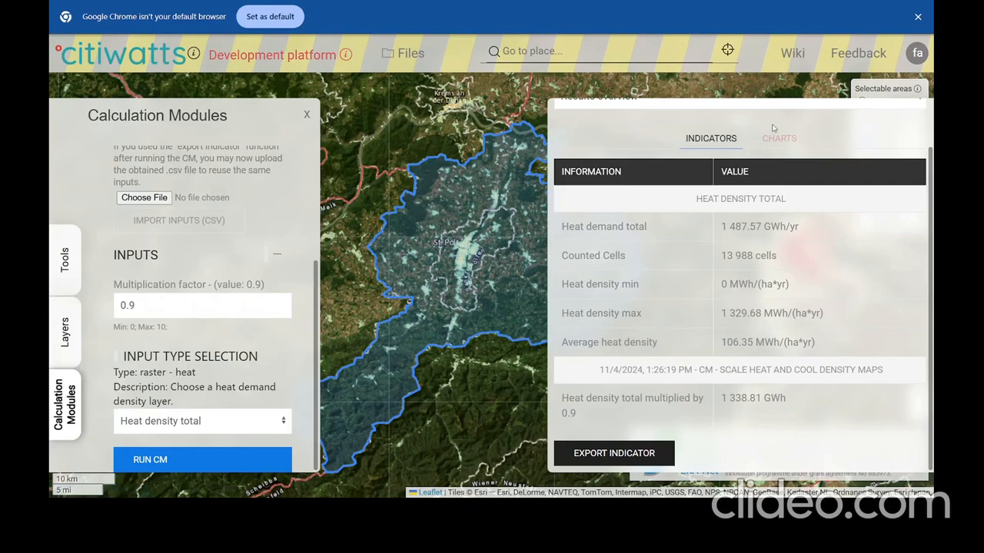
{"action": "left_click", "coordinate": [67, 336]}
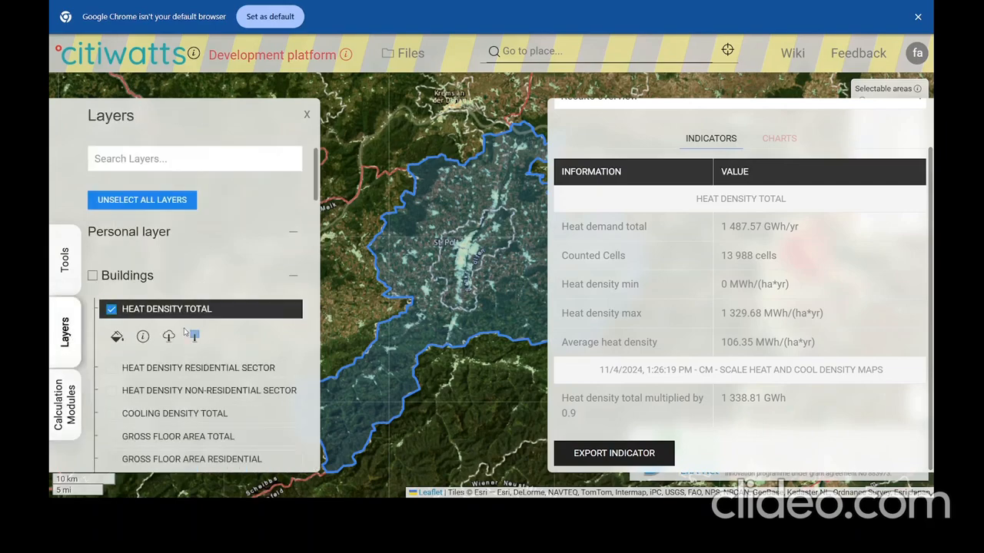
Download the scaled heat density result from the Calculation module layer entry.
{"action": "scroll", "coordinate": [241, 334], "scroll_direction": "down", "scroll_amount": 3}
{"action": "scroll", "coordinate": [240, 334], "scroll_direction": "down", "scroll_amount": 10}
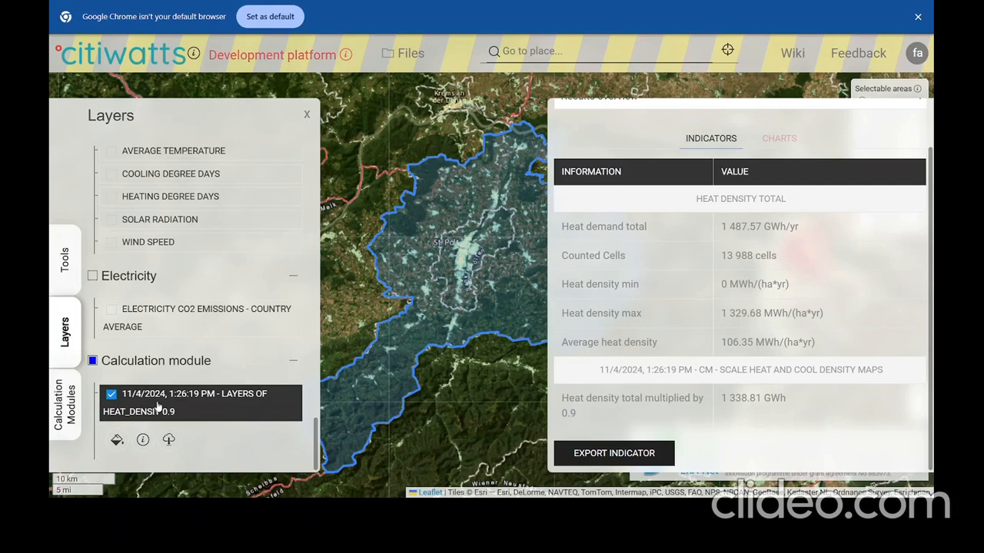
{"action": "left_click", "coordinate": [169, 440]}
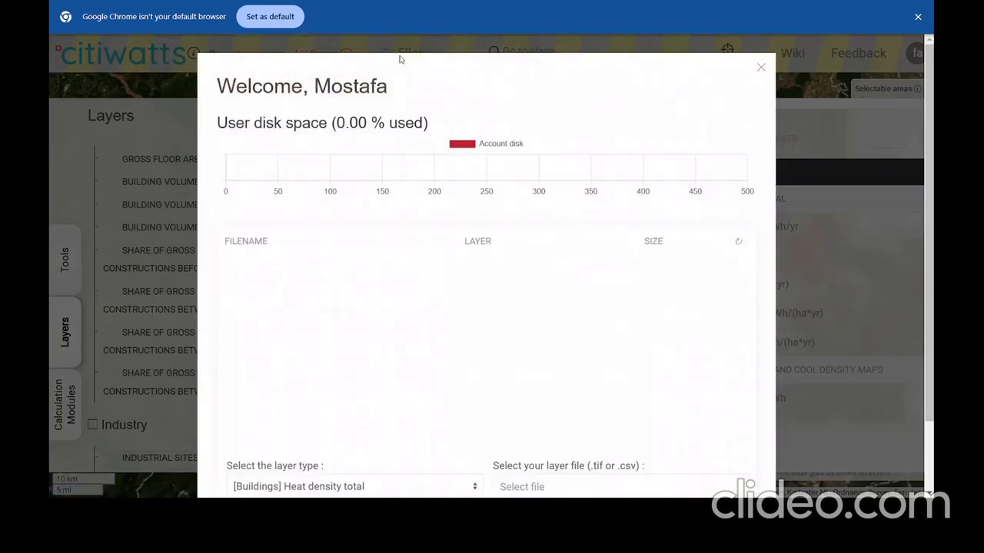
Set layer type Heat density total (future) and choose the downloaded TIF, renamed stpolten_2050_90percent.
{"action": "left_click", "coordinate": [424, 485]}
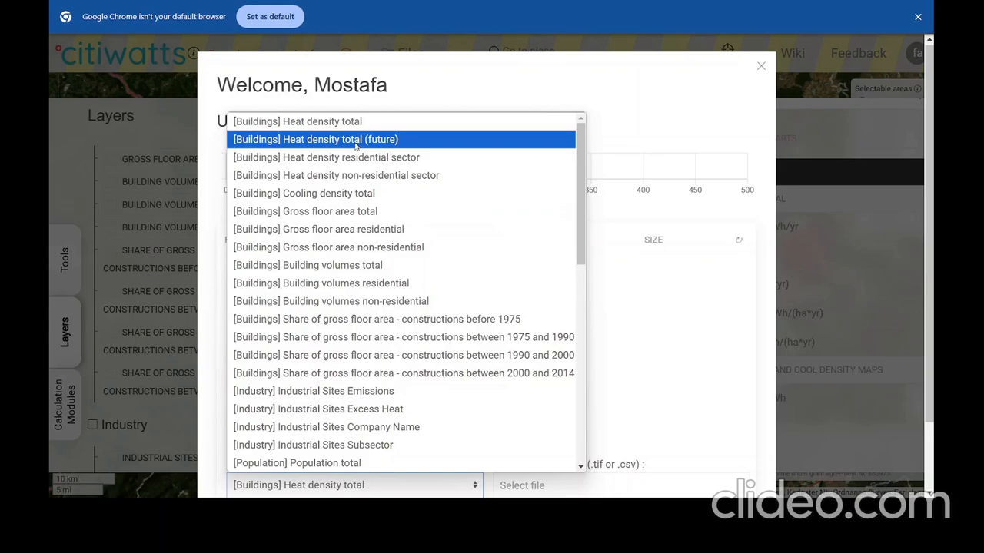
{"action": "left_click", "coordinate": [406, 141]}
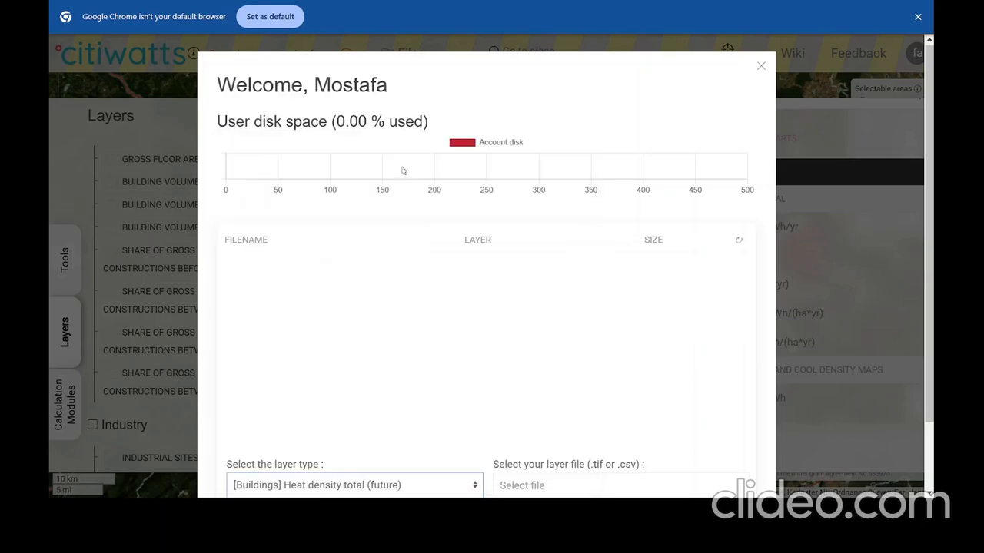
{"action": "left_click", "coordinate": [512, 487]}
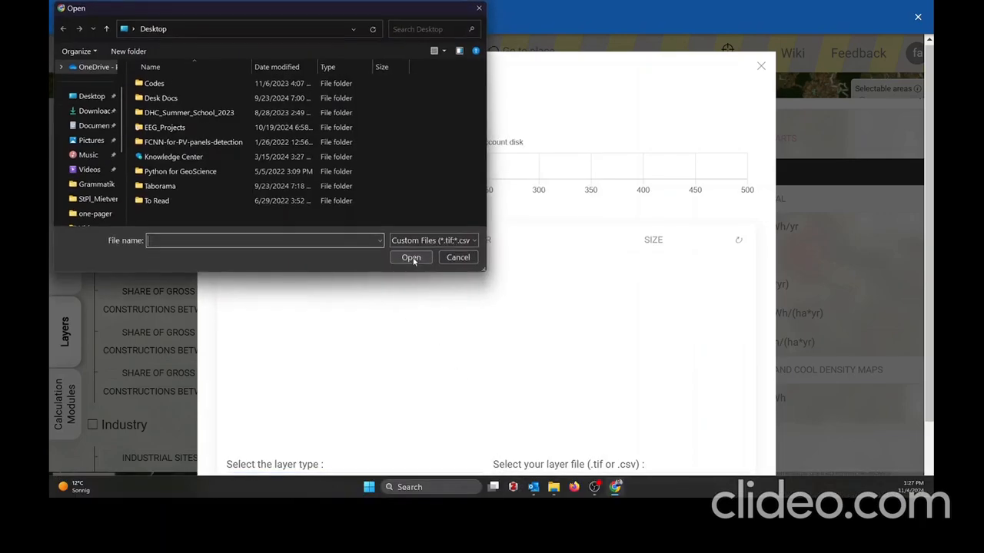
{"action": "left_click", "coordinate": [91, 110]}
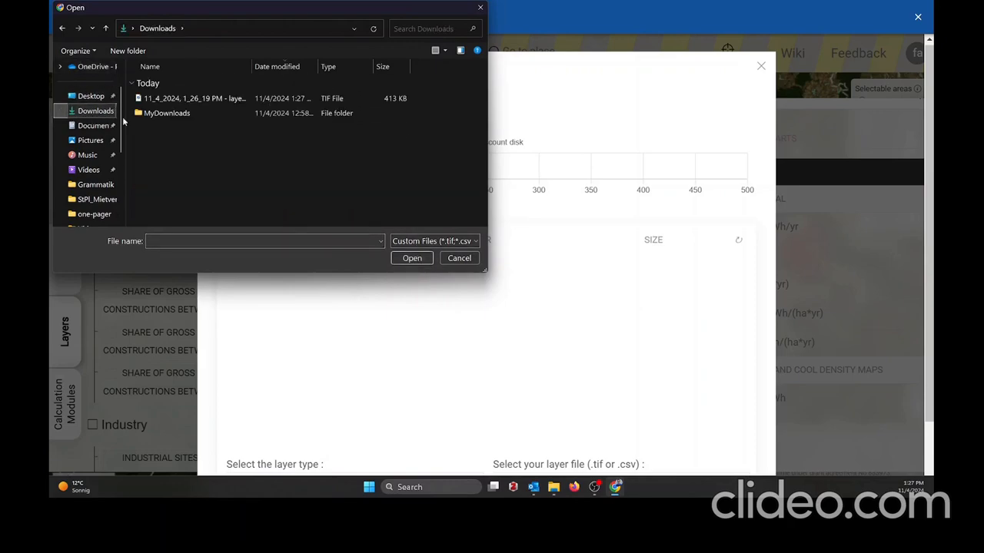
{"action": "left_click", "coordinate": [177, 99]}
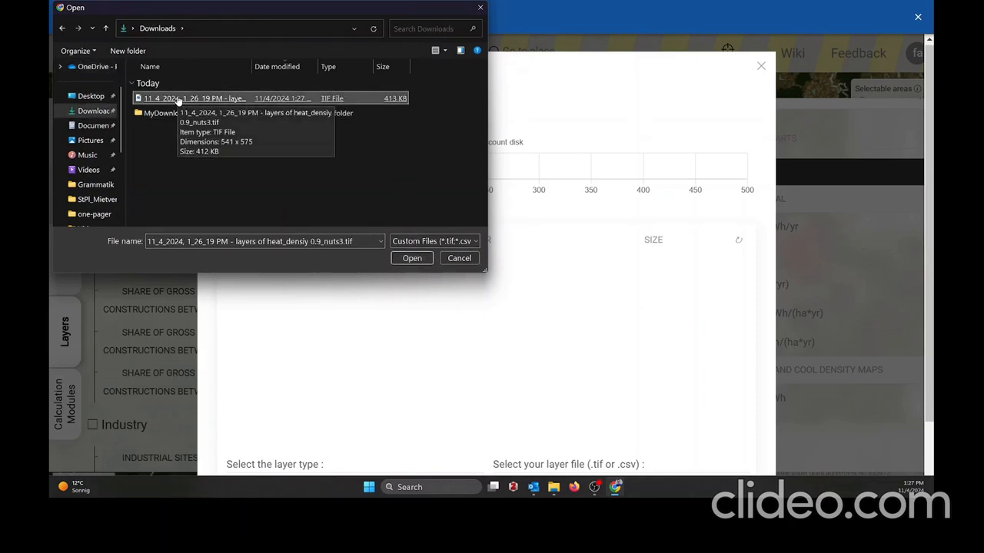
{"action": "left_click", "coordinate": [178, 99]}
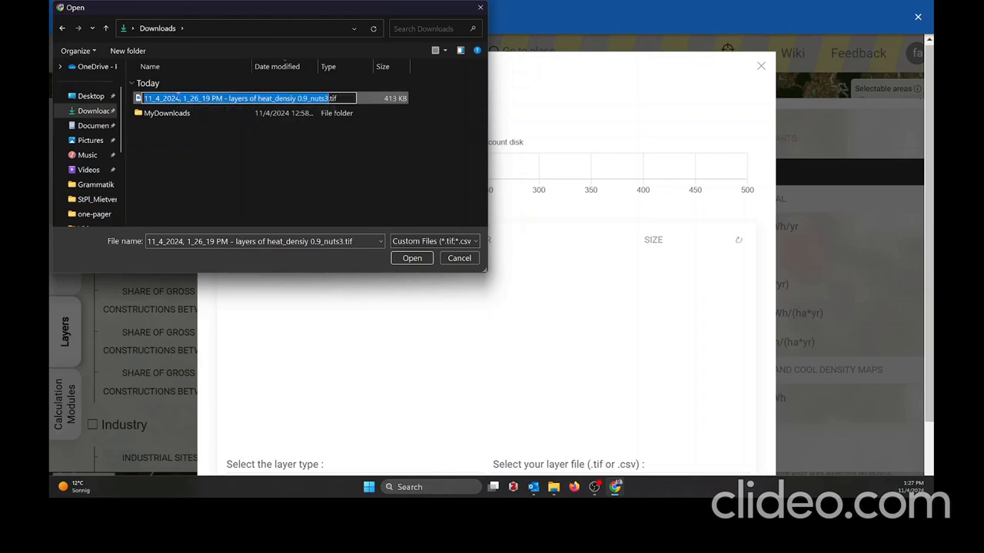
{"action": "type", "text": "stpolten_"}
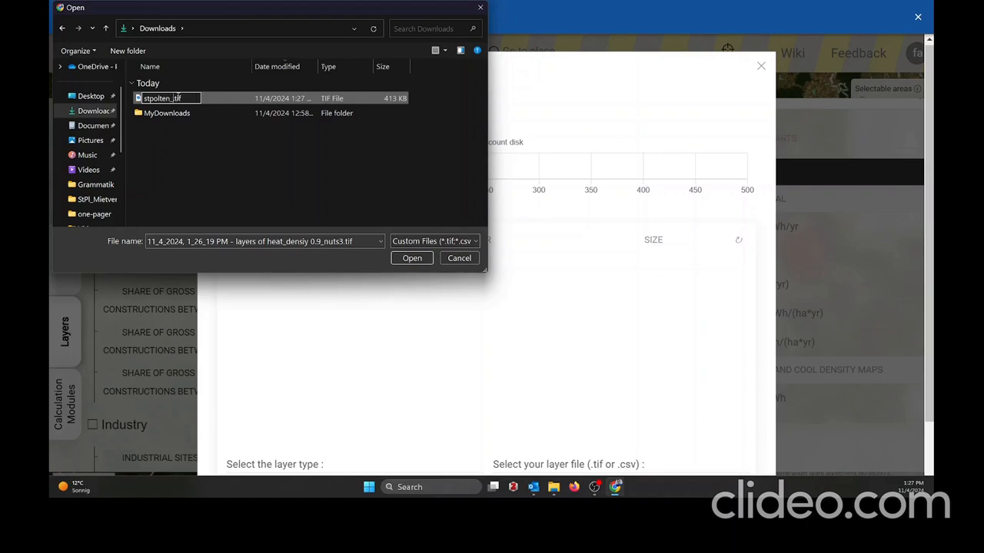
{"action": "type", "text": "2050_90percent"}
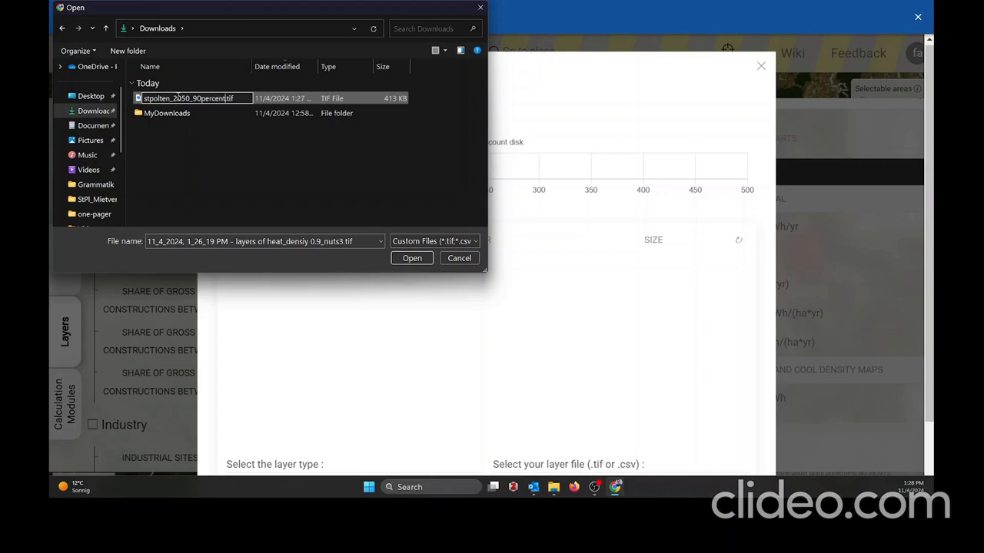
{"action": "key", "text": "Return"}
{"action": "double_click", "coordinate": [177, 100]}
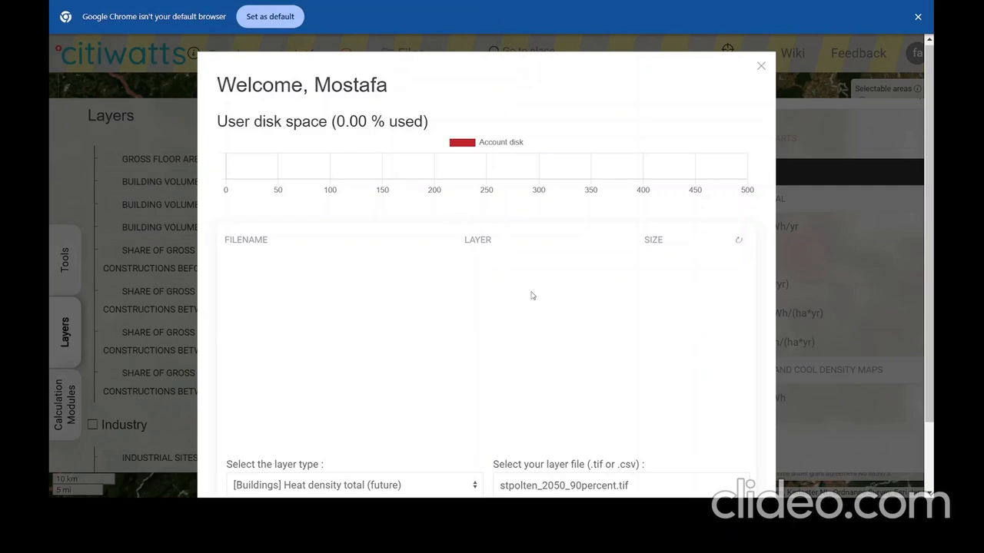
Upload the layer, close the file storage window, and turn off HEAT DENSITY TOTAL.
{"action": "scroll", "coordinate": [540, 319], "scroll_direction": "down", "scroll_amount": 1}
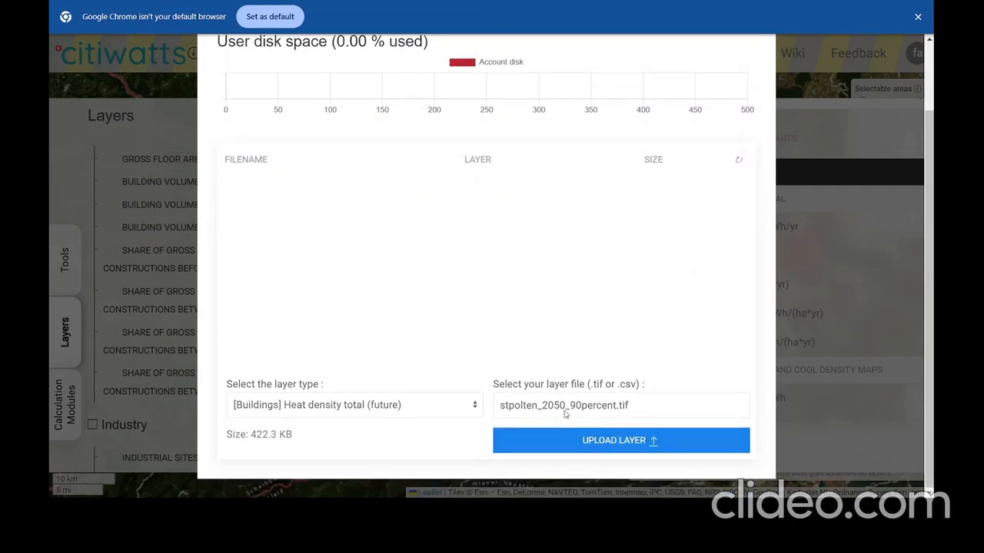
{"action": "left_click", "coordinate": [588, 439]}
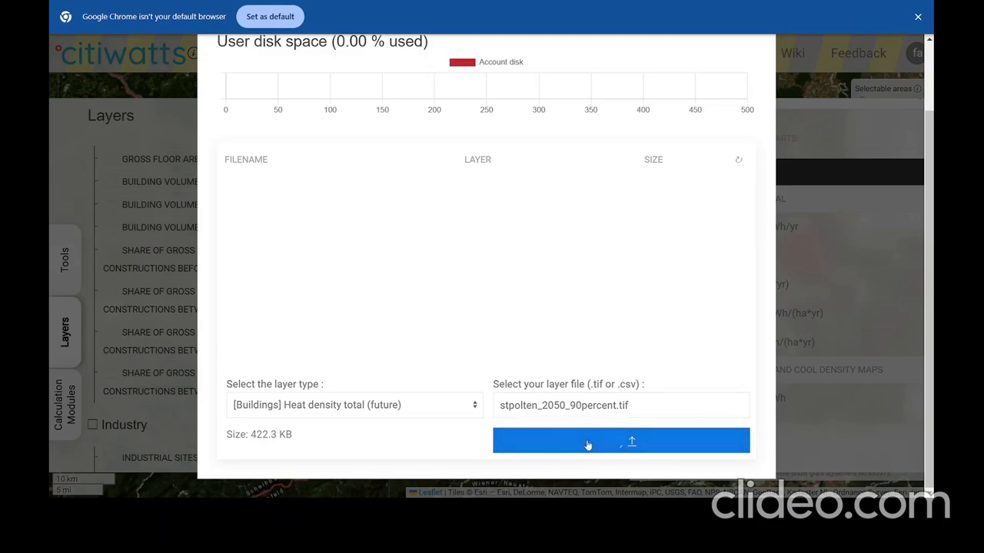
{"action": "scroll", "coordinate": [533, 310], "scroll_direction": "up", "scroll_amount": 1}
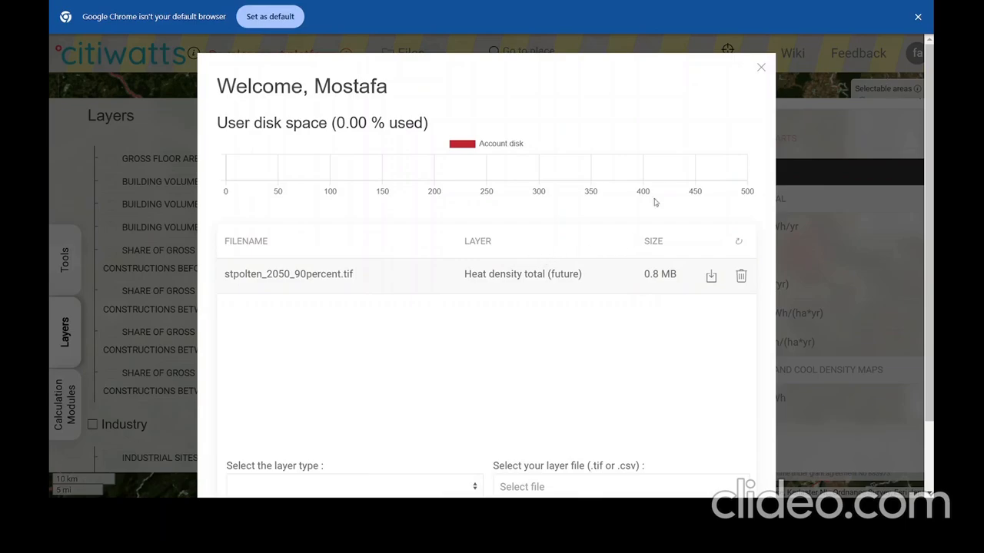
{"action": "left_click", "coordinate": [760, 68]}
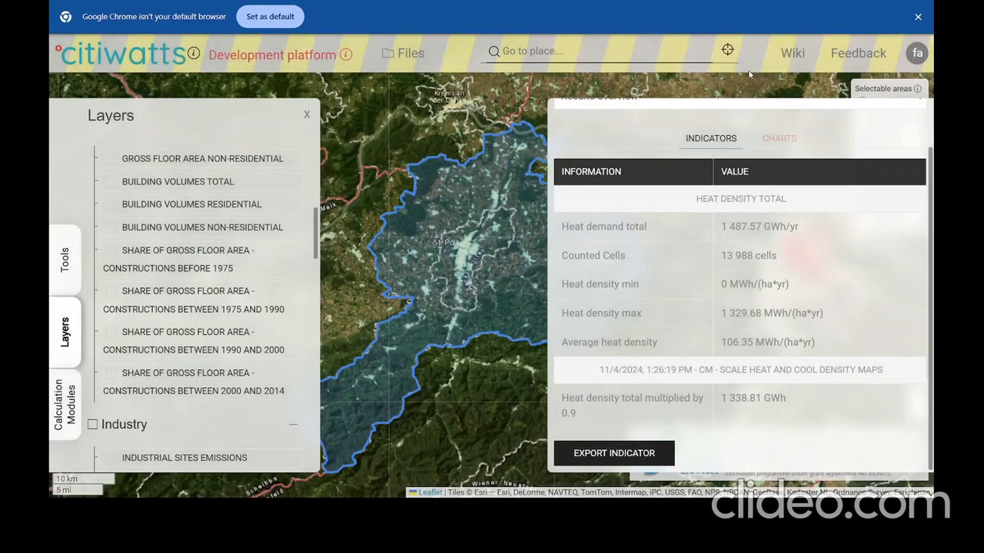
{"action": "scroll", "coordinate": [204, 307], "scroll_direction": "up", "scroll_amount": 5}
{"action": "scroll", "coordinate": [203, 307], "scroll_direction": "up", "scroll_amount": 1}
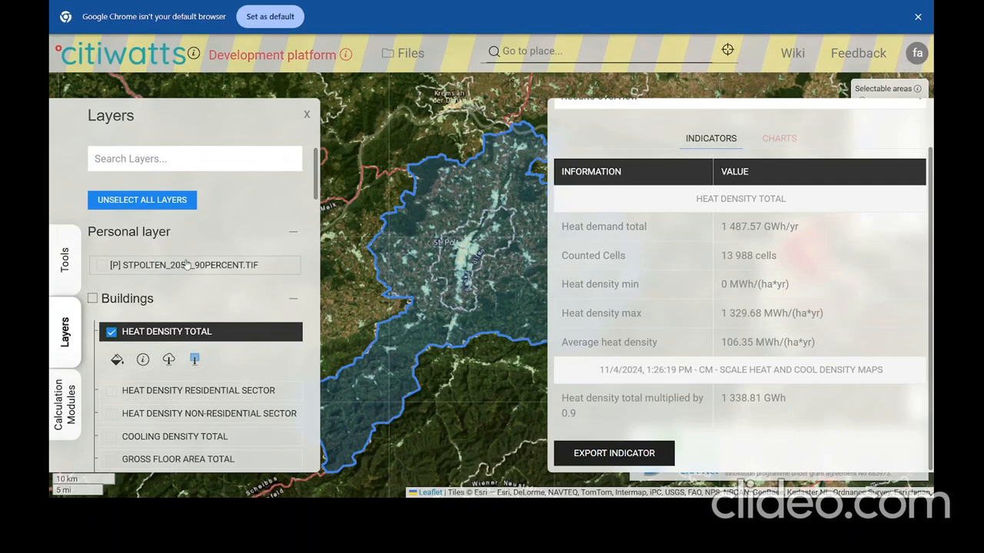
{"action": "left_click", "coordinate": [111, 333]}
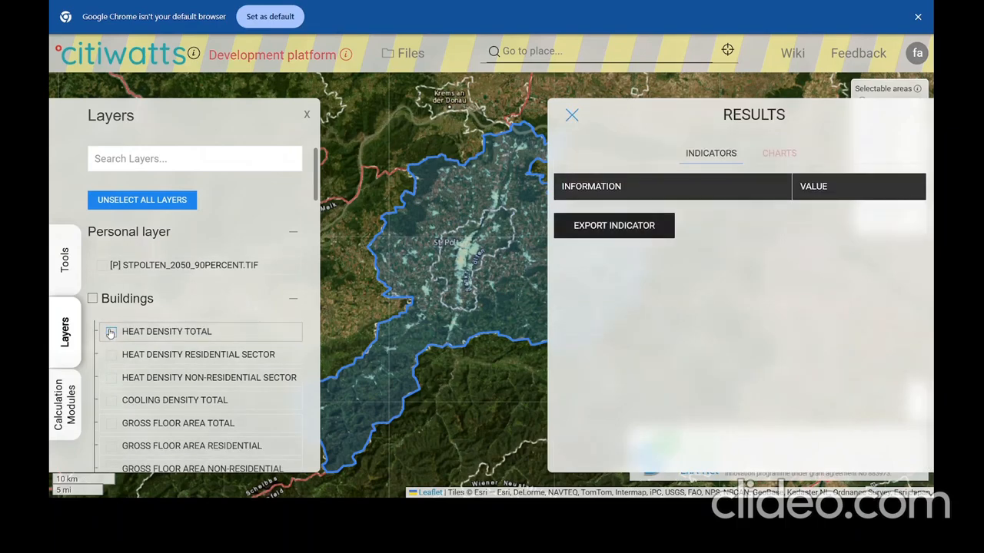
Turn off the STPOLTEN_2050_90PERCENT.TIF personal layer and show the calculation modules list.
{"action": "left_click", "coordinate": [108, 268]}
{"action": "scroll", "coordinate": [460, 292], "scroll_direction": "down", "scroll_amount": 1}
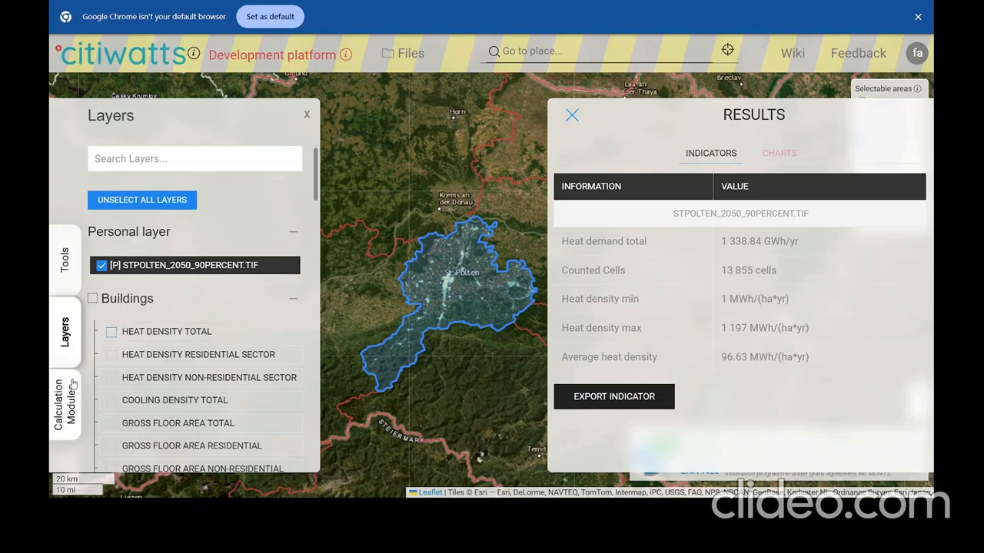
{"action": "left_click", "coordinate": [102, 265]}
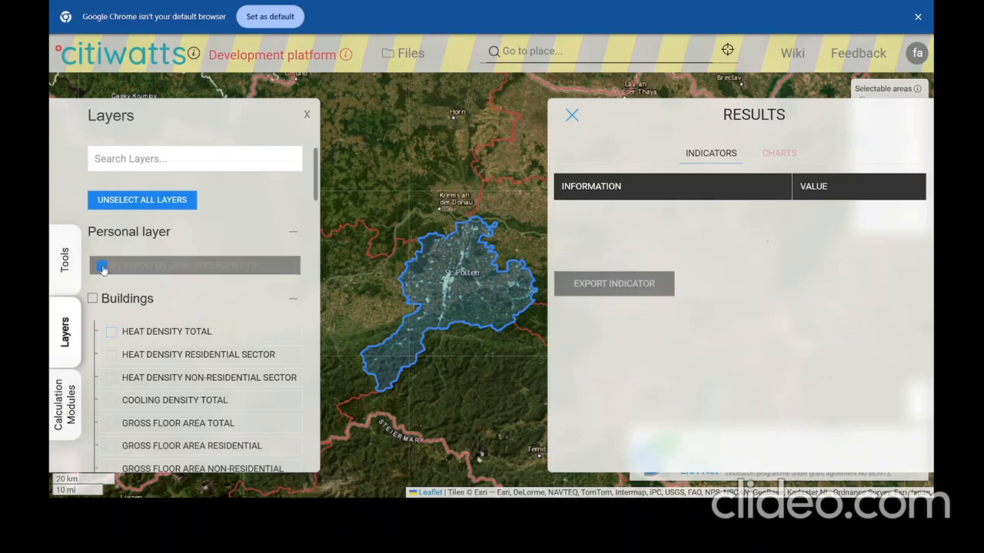
{"action": "left_click", "coordinate": [61, 401]}
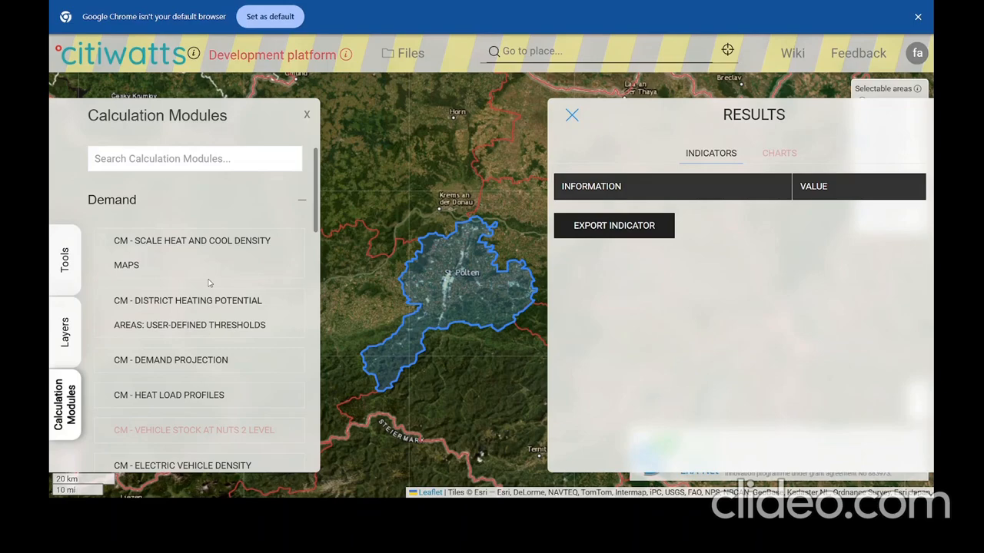
Open 'CM - District Heating Potential Areas: User-Defined Thresholds' from the module list.
{"action": "scroll", "coordinate": [209, 285], "scroll_direction": "down", "scroll_amount": 1}
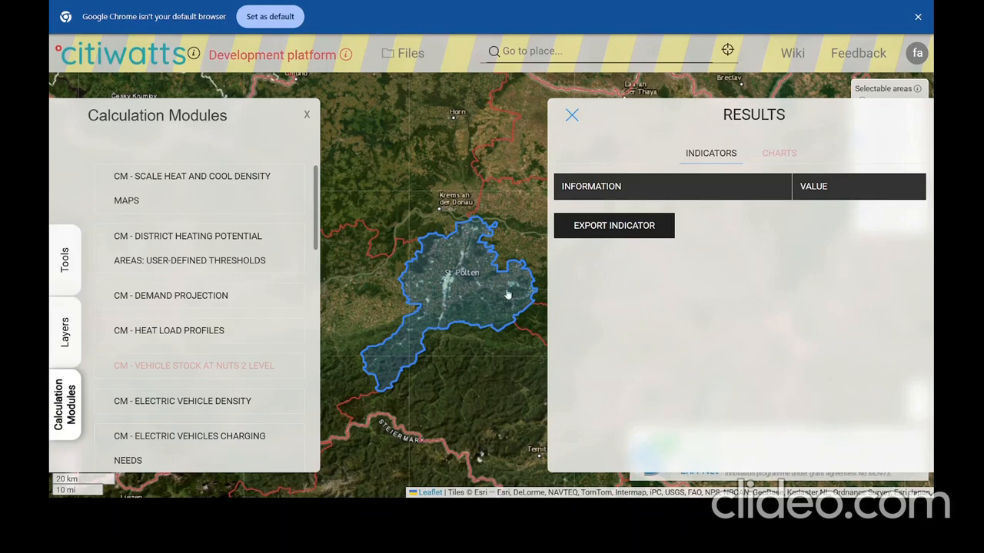
{"action": "left_click_drag", "start_coordinate": [474, 313], "coordinate": [459, 306]}
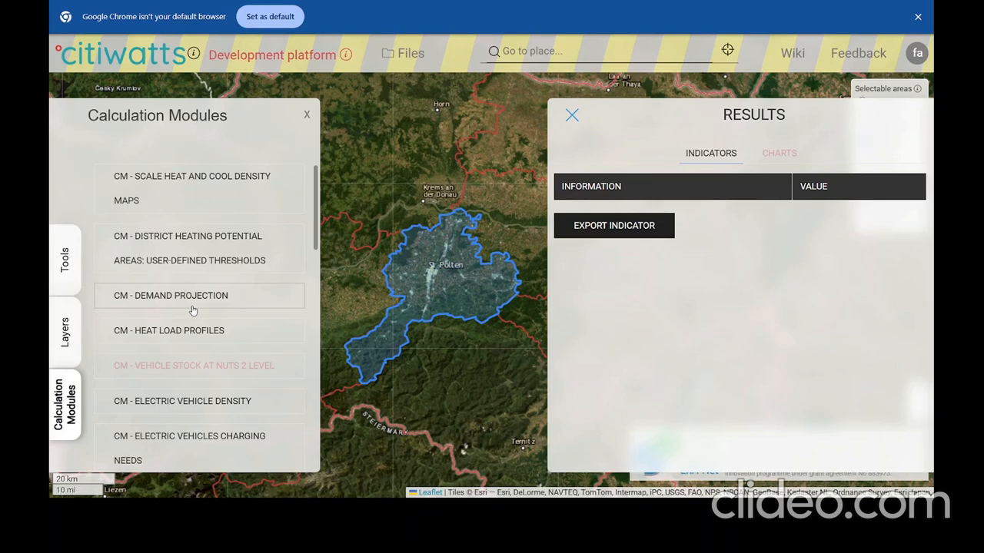
{"action": "scroll", "coordinate": [188, 286], "scroll_direction": "up", "scroll_amount": 1}
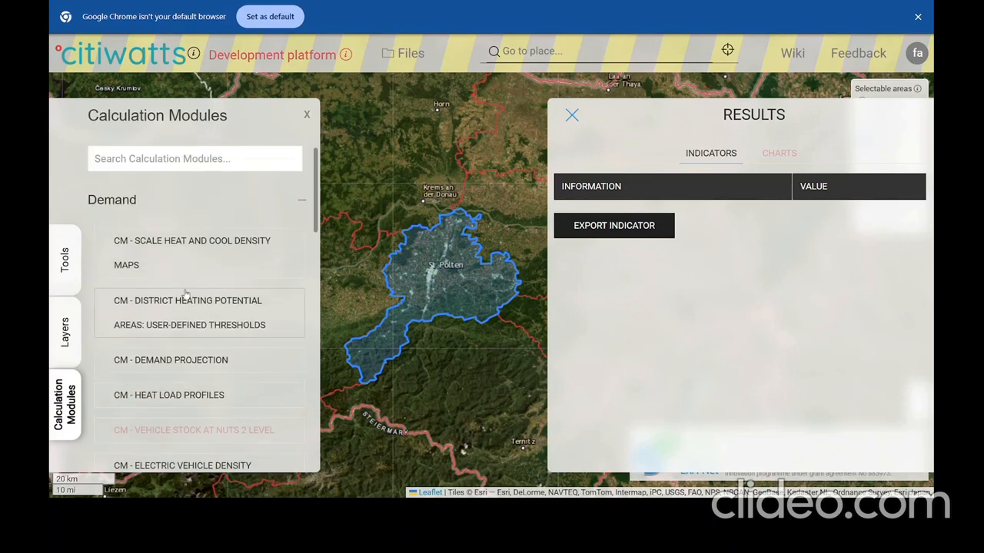
{"action": "scroll", "coordinate": [186, 294], "scroll_direction": "down", "scroll_amount": 1}
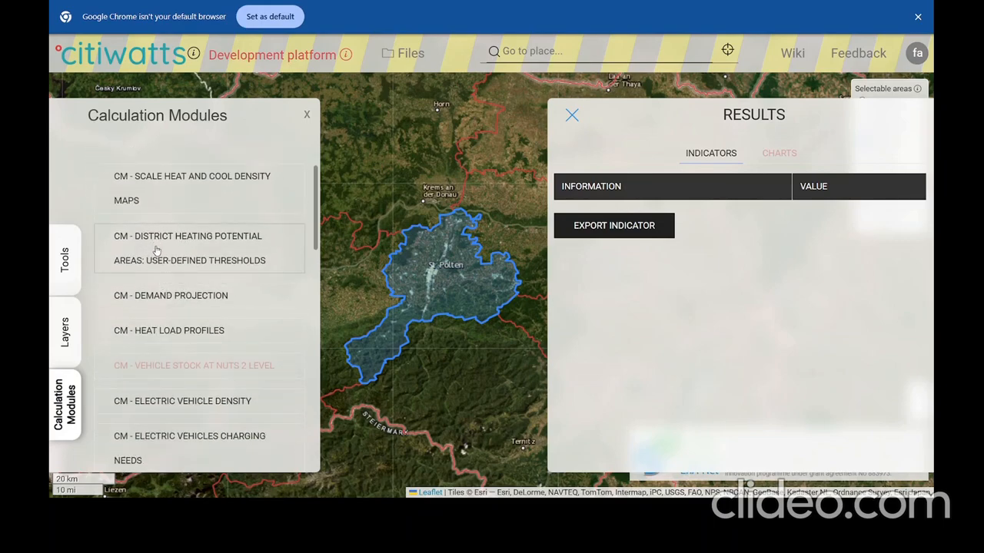
{"action": "left_click", "coordinate": [230, 256]}
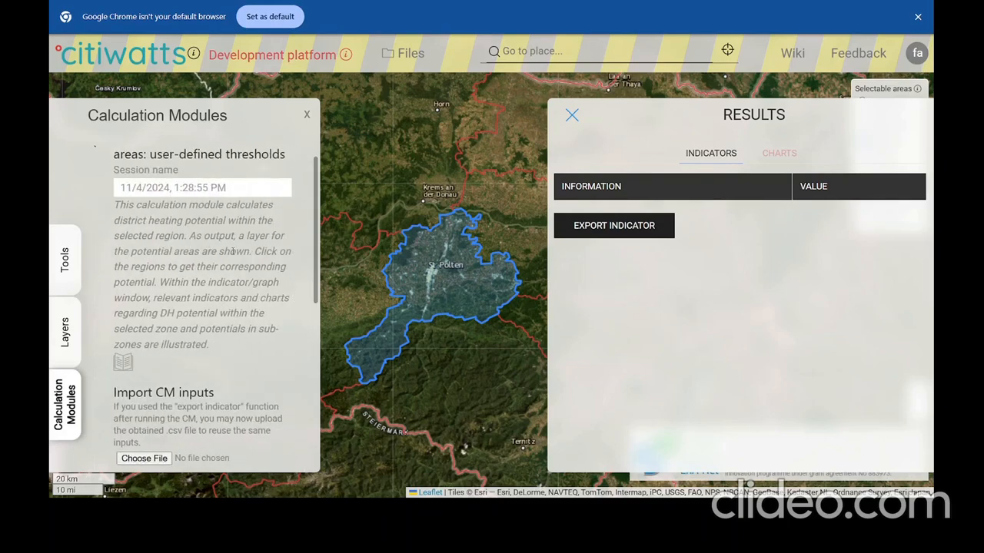
Select the St. Pölten region on the map as the module's input area.
{"action": "scroll", "coordinate": [232, 251], "scroll_direction": "down", "scroll_amount": 5}
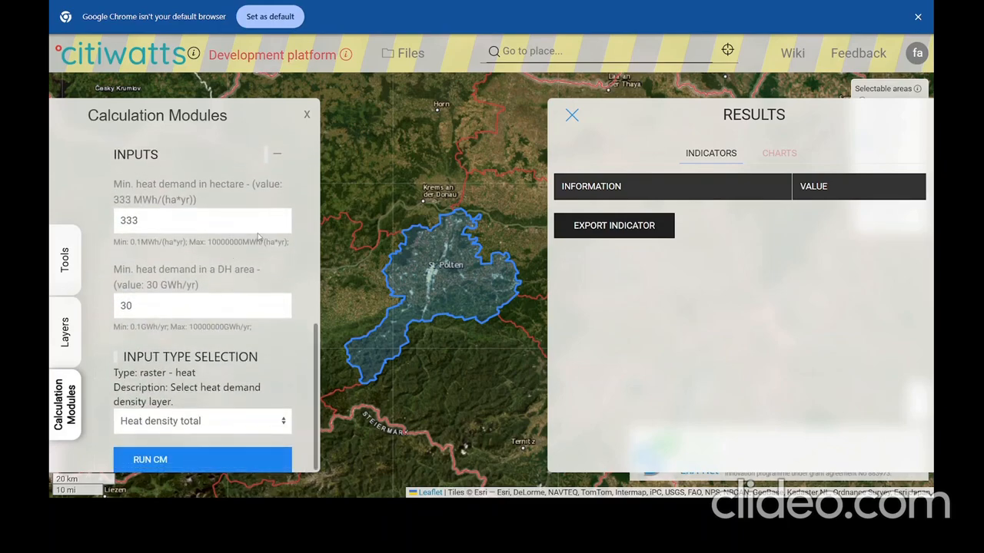
{"action": "scroll", "coordinate": [422, 282], "scroll_direction": "up", "scroll_amount": 1}
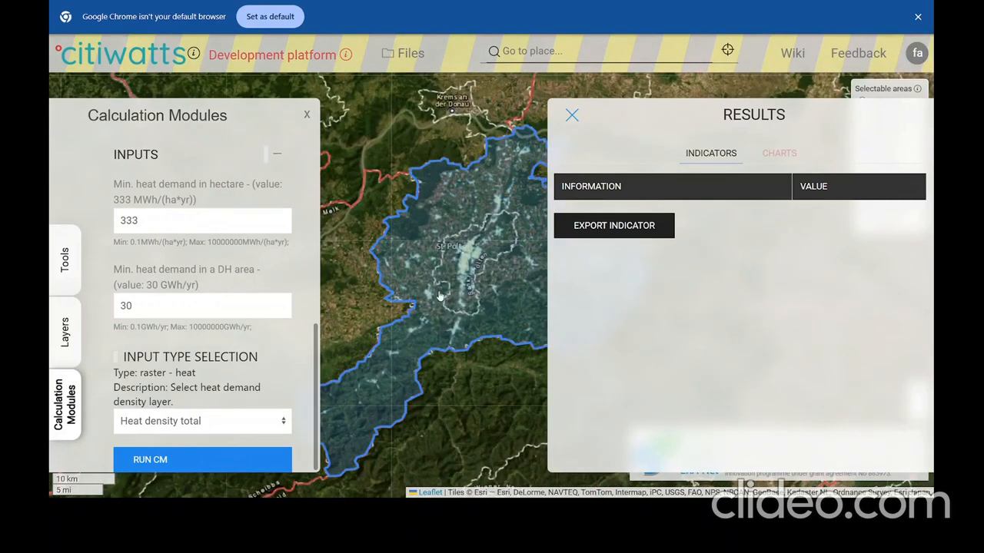
{"action": "scroll", "coordinate": [487, 295], "scroll_direction": "up", "scroll_amount": 1}
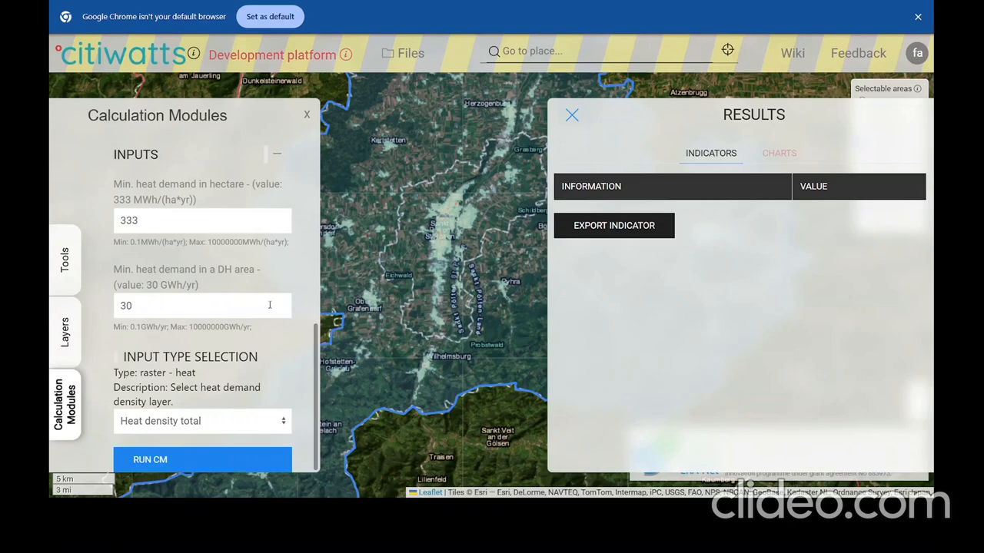
{"action": "left_click", "coordinate": [508, 281]}
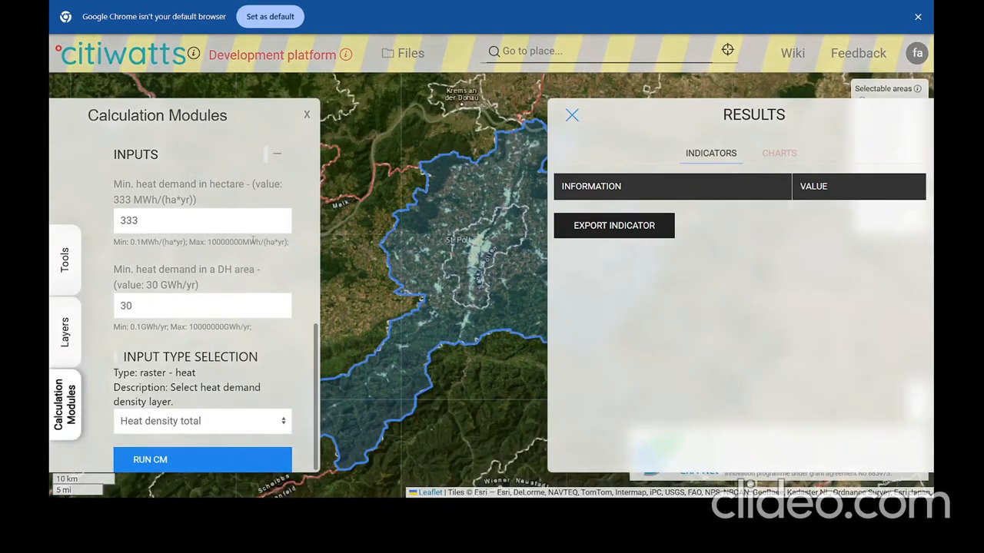
Run the module: 277.26 GWh potential, 18.64 % of 1 487.57 GWh total demand.
{"action": "left_click", "coordinate": [179, 458]}
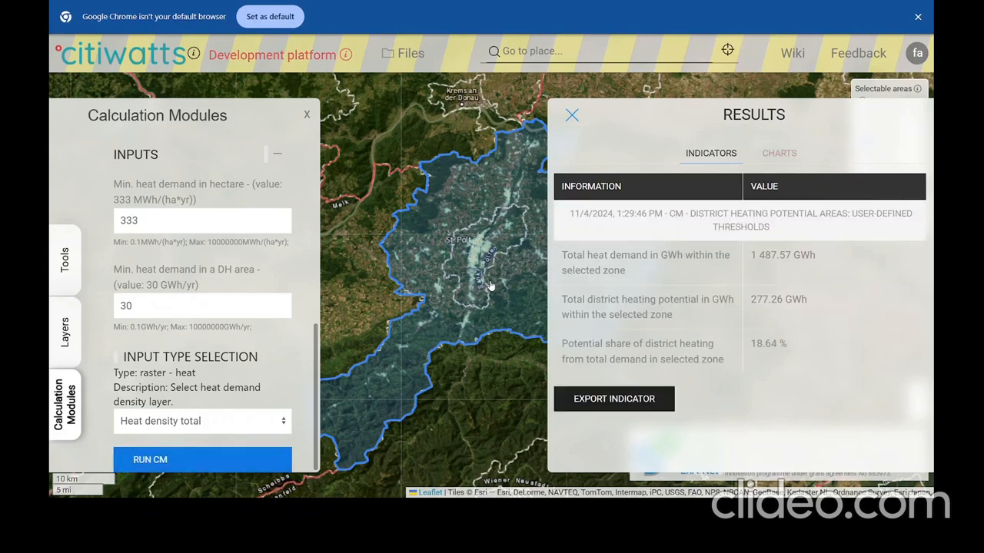
{"action": "scroll", "coordinate": [469, 269], "scroll_direction": "up", "scroll_amount": 4}
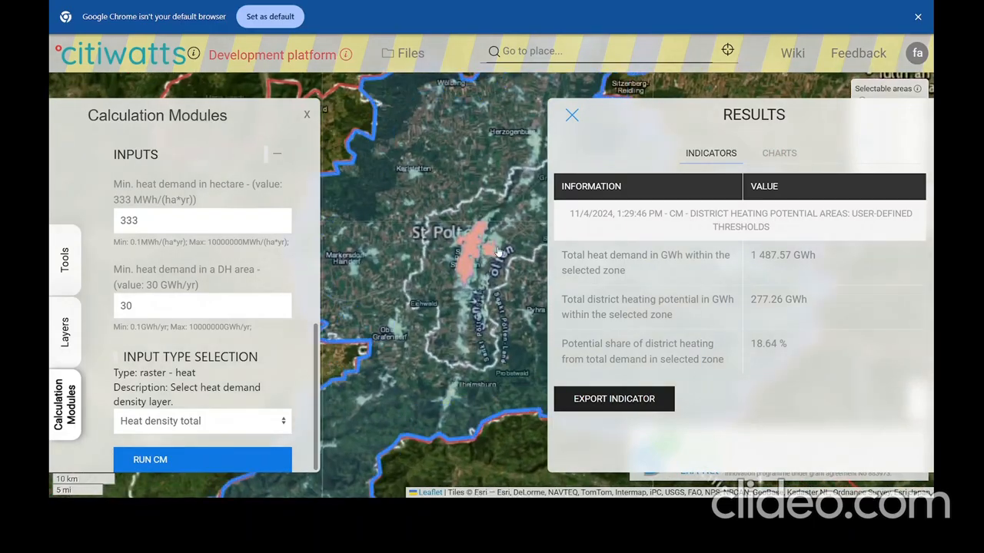
{"action": "scroll", "coordinate": [463, 279], "scroll_direction": "down", "scroll_amount": 2}
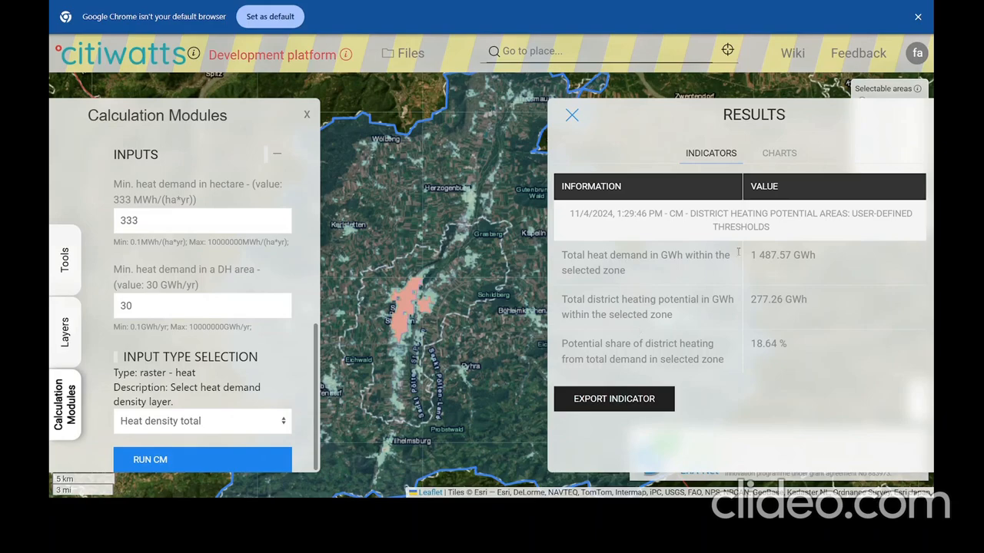
View the DH potential chart, return to indicators, and reselect the St. Pölten NUTS 3 region.
{"action": "left_click", "coordinate": [781, 154]}
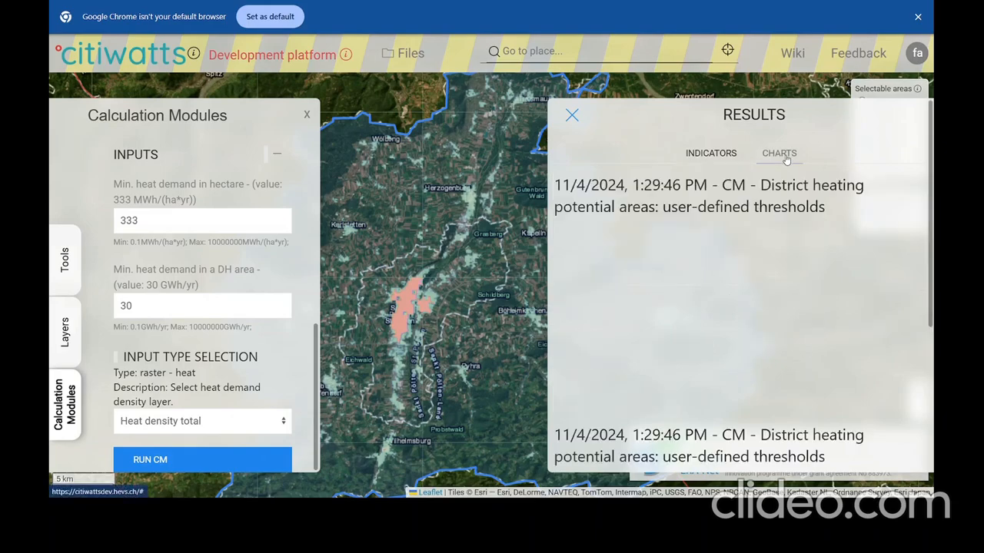
{"action": "left_click", "coordinate": [718, 155]}
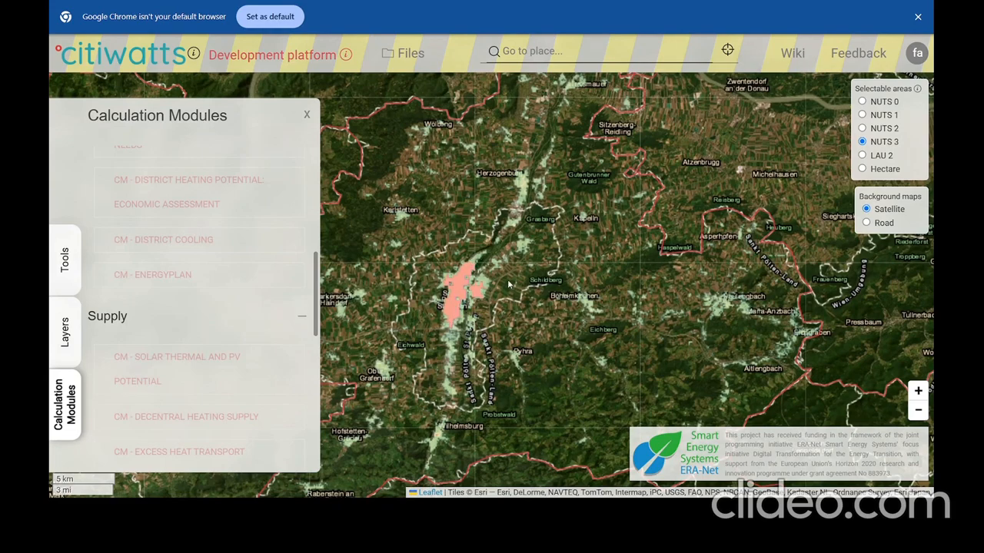
{"action": "left_click", "coordinate": [540, 266]}
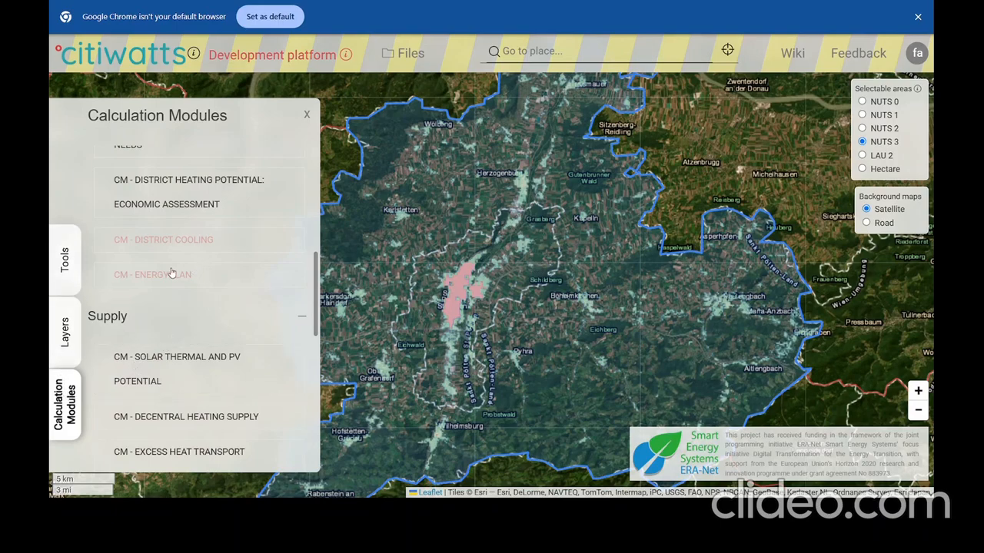
{"action": "scroll", "coordinate": [173, 275], "scroll_direction": "down", "scroll_amount": 1}
{"action": "scroll", "coordinate": [192, 312], "scroll_direction": "up", "scroll_amount": 3}
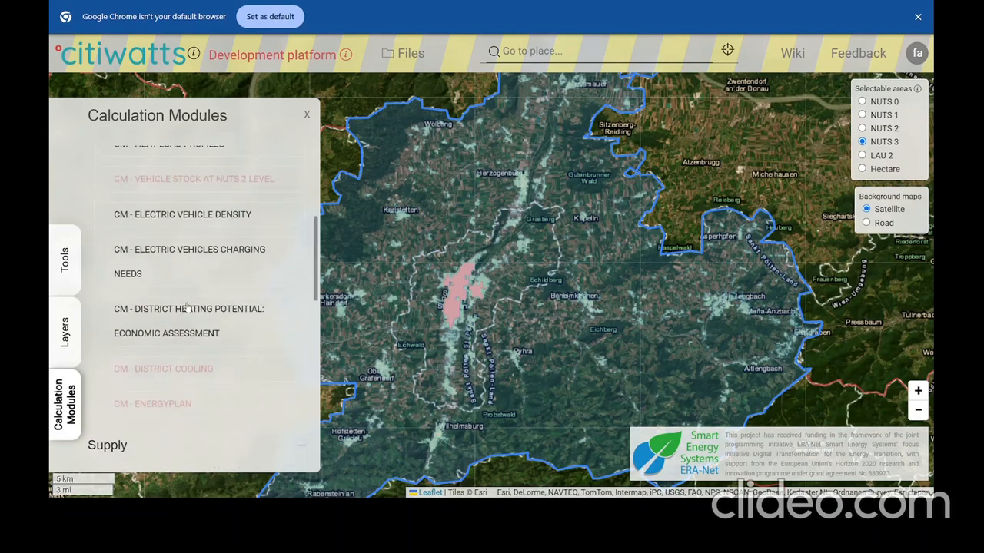
Open 'CM - District Heating Potential: Economic Assessment' and scroll through its inputs.
{"action": "left_click", "coordinate": [224, 323]}
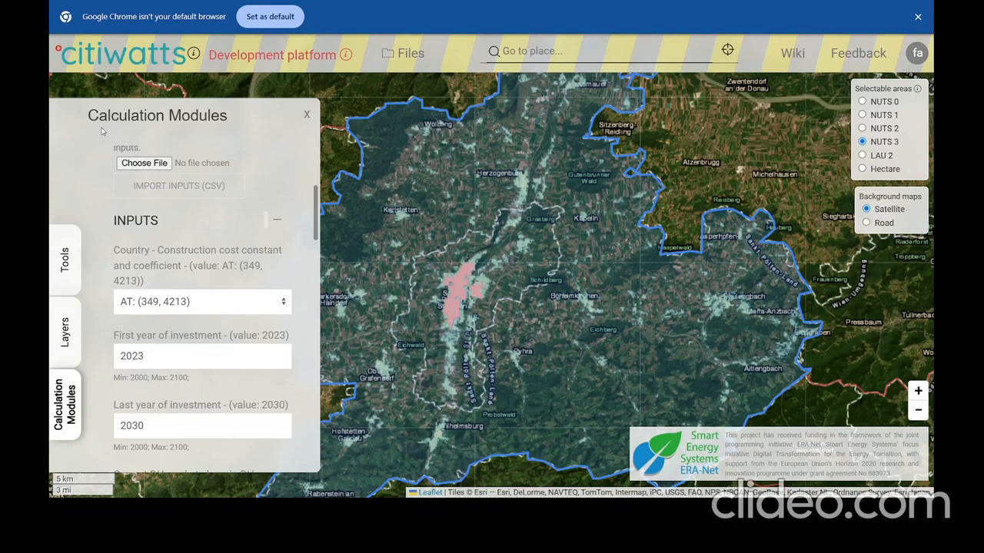
{"action": "scroll", "coordinate": [173, 144], "scroll_direction": "up", "scroll_amount": 3}
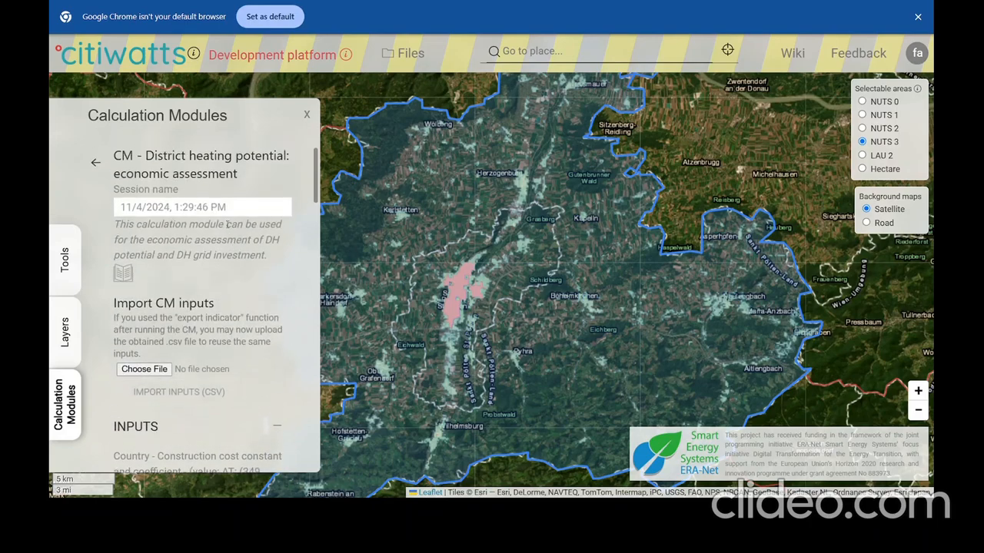
{"action": "scroll", "coordinate": [230, 244], "scroll_direction": "down", "scroll_amount": 5}
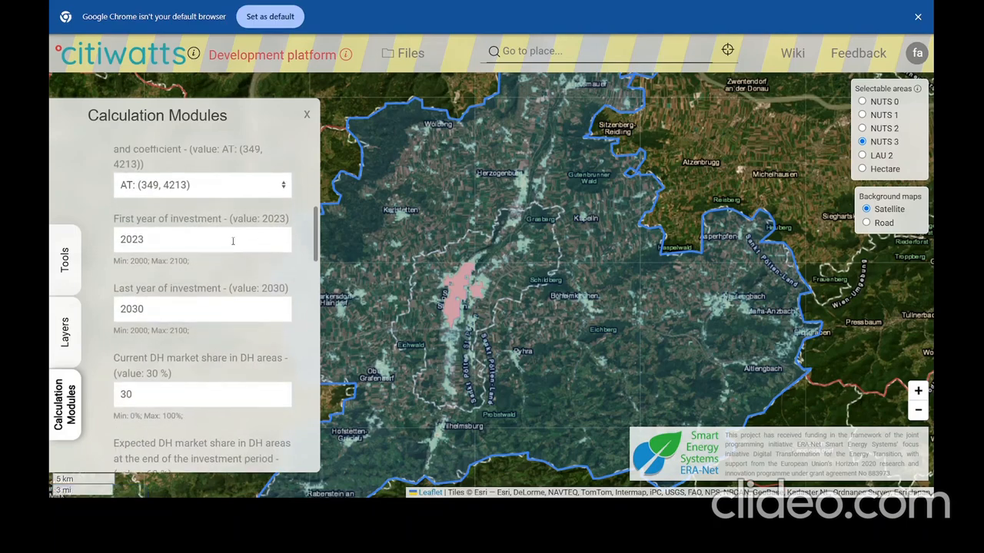
{"action": "scroll", "coordinate": [232, 239], "scroll_direction": "up", "scroll_amount": 1}
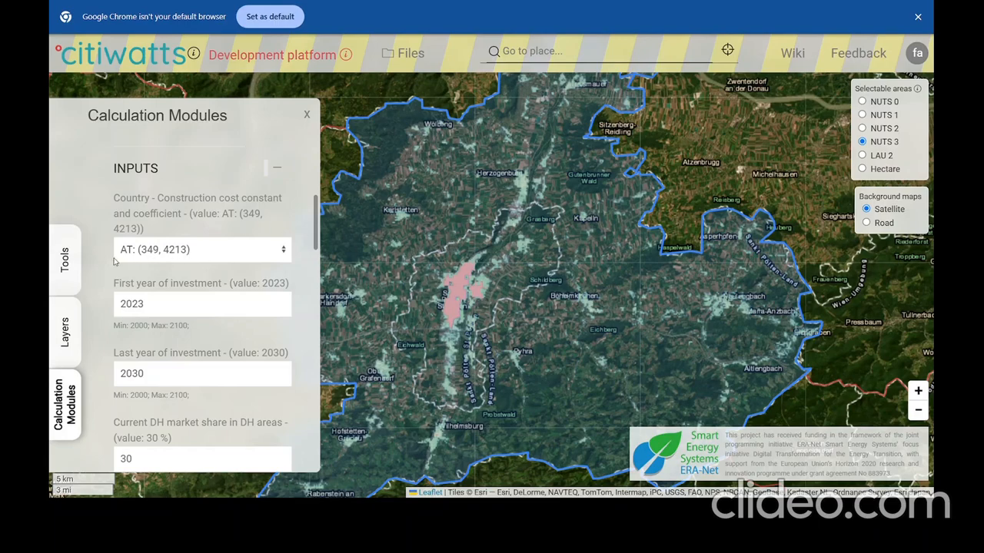
Check the country cost coefficient options, leaving AT selected.
{"action": "left_click", "coordinate": [141, 256]}
{"action": "key", "text": "Down"}
{"action": "key", "text": "Down"}
{"action": "key", "text": "Down"}
{"action": "key", "text": "Down"}
{"action": "key", "text": "Down"}
{"action": "key", "text": "Down"}
{"action": "key", "text": "Down"}
{"action": "key", "text": "Down"}
{"action": "key", "text": "Down"}
{"action": "key", "text": "Down"}
{"action": "key", "text": "Down"}
{"action": "key", "text": "Down"}
{"action": "key", "text": "Down"}
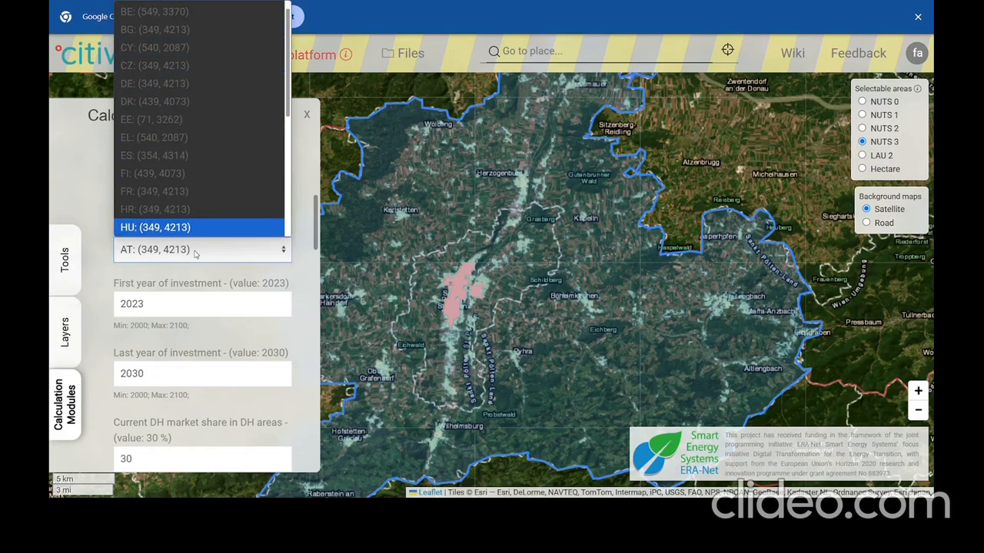
{"action": "key", "text": "Escape"}
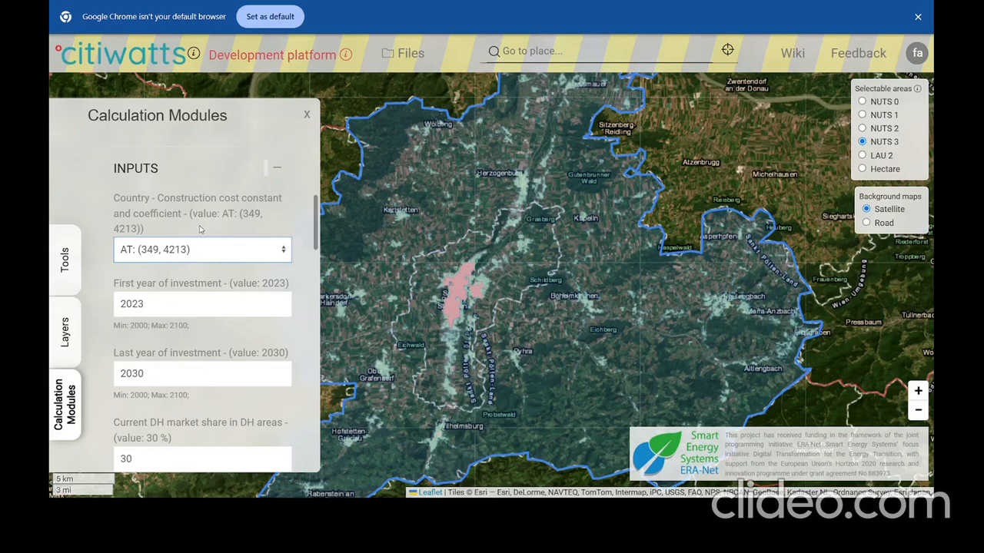
Set the investment period to run from 2025 to 2050.
{"action": "scroll", "coordinate": [201, 229], "scroll_direction": "down", "scroll_amount": 1}
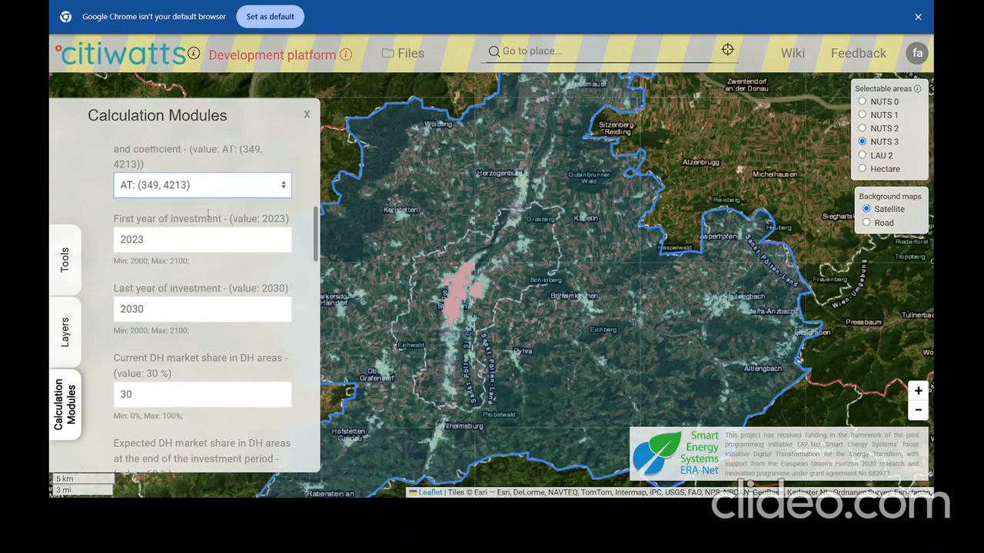
{"action": "left_click_drag", "start_coordinate": [140, 240], "coordinate": [150, 242]}
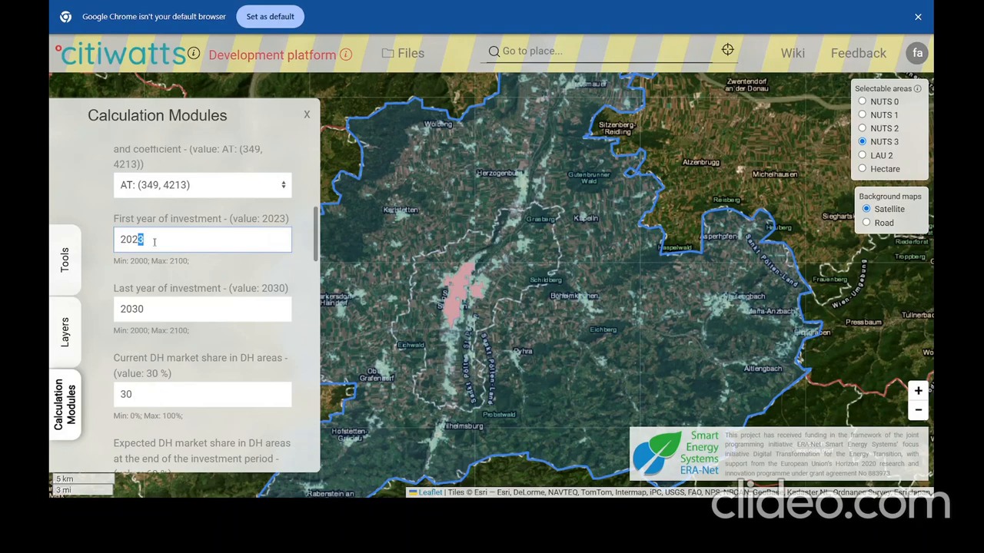
{"action": "type", "text": "5"}
{"action": "left_click_drag", "start_coordinate": [150, 309], "coordinate": [132, 309]}
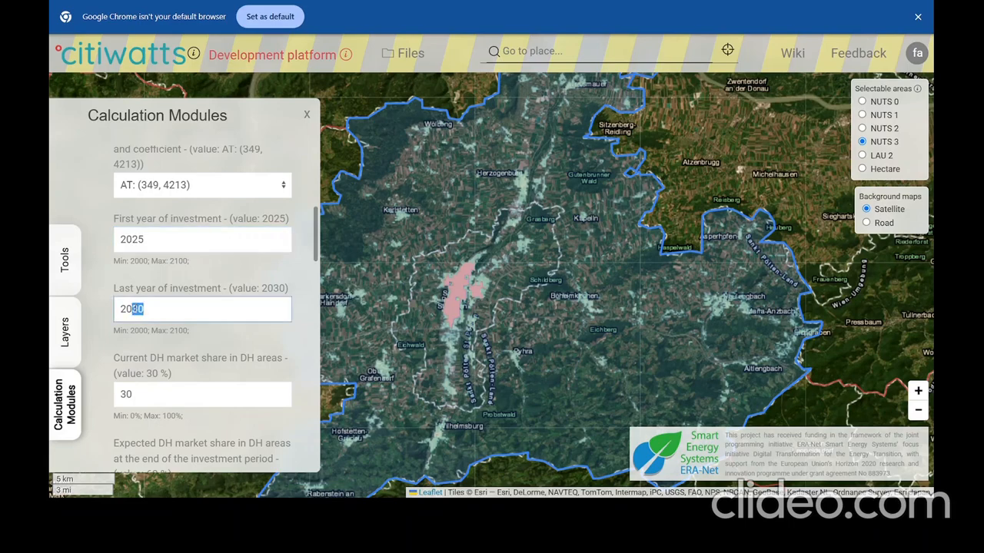
{"action": "type", "text": "50"}
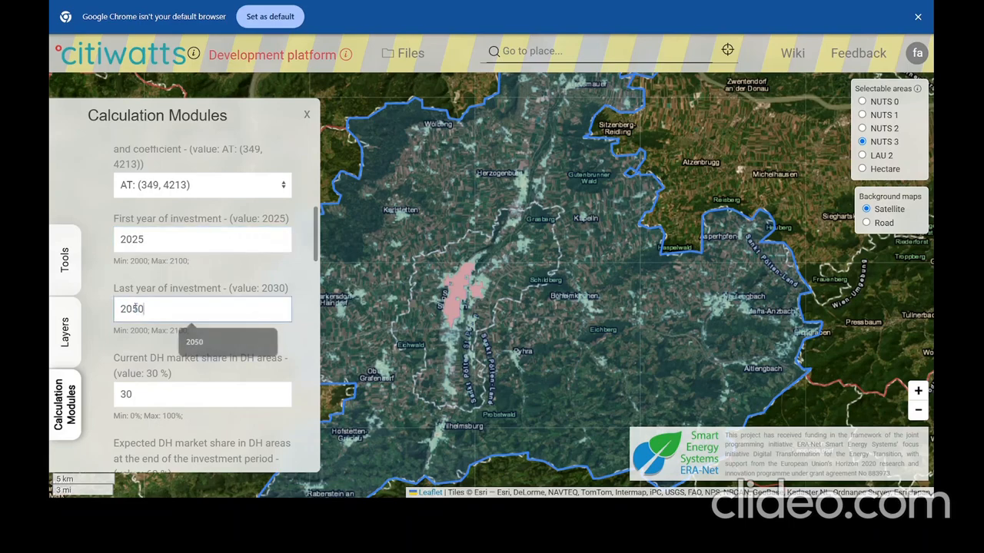
Set the current DH market share to 20 %.
{"action": "scroll", "coordinate": [262, 330], "scroll_direction": "down", "scroll_amount": 2}
{"action": "left_click_drag", "start_coordinate": [146, 266], "coordinate": [117, 265]}
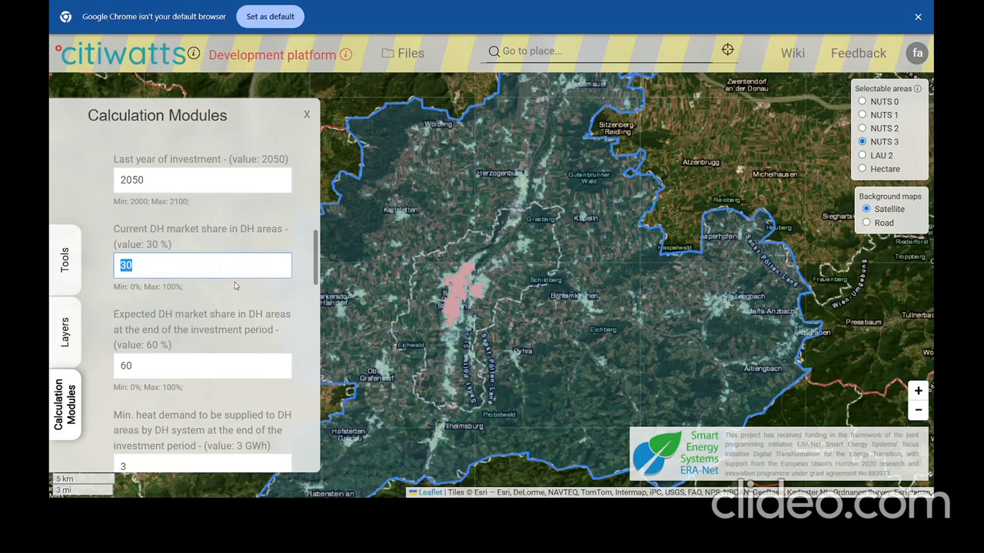
{"action": "type", "text": "20"}
{"action": "left_click", "coordinate": [225, 304]}
Change the expected DH market share at the end of the period from 60 to 75 %.
{"action": "scroll", "coordinate": [231, 304], "scroll_direction": "down", "scroll_amount": 2}
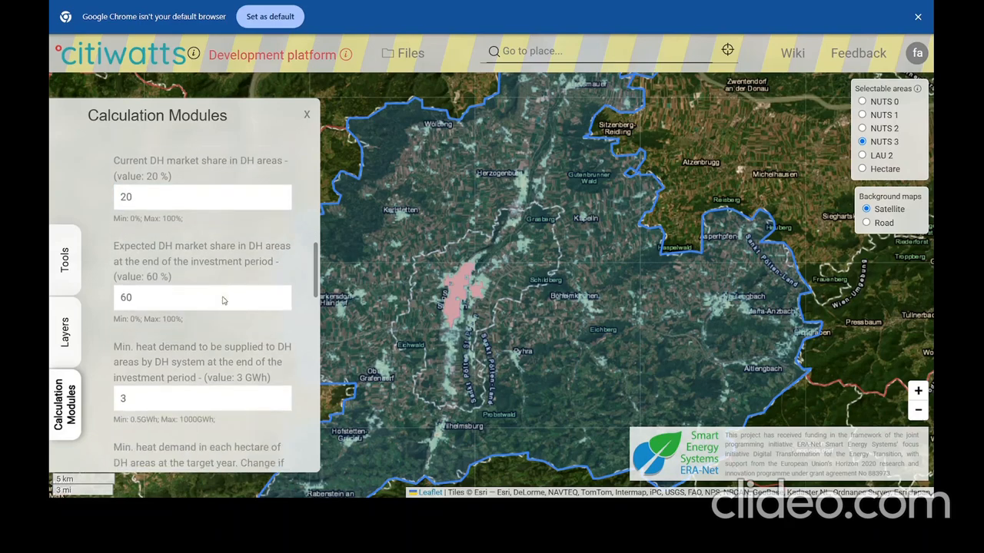
{"action": "left_click_drag", "start_coordinate": [144, 242], "coordinate": [110, 241]}
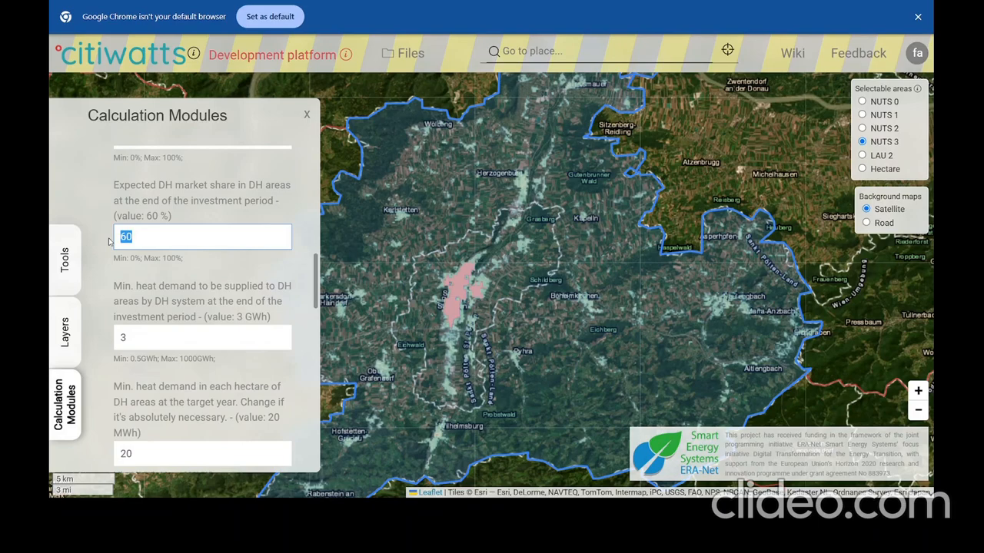
{"action": "type", "text": "75"}
{"action": "left_click", "coordinate": [200, 268]}
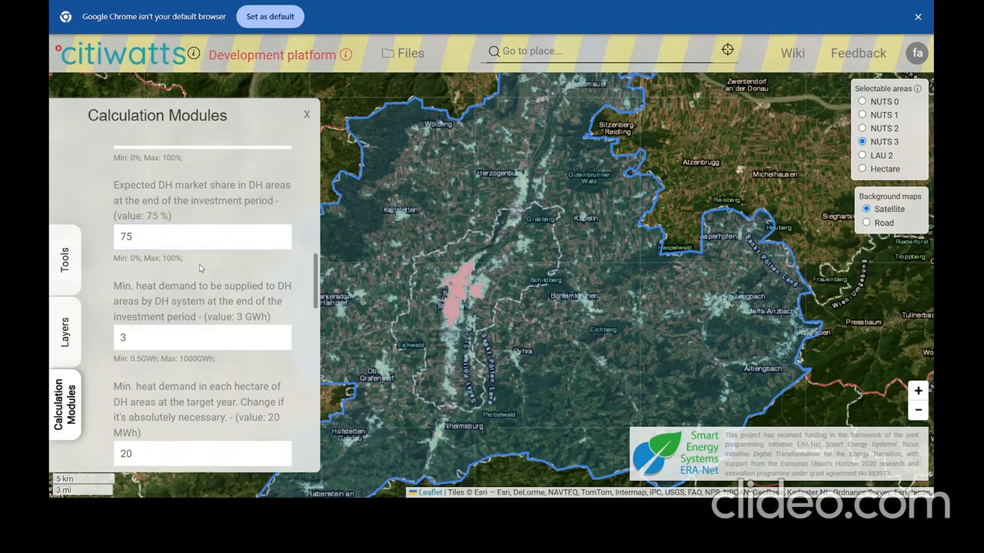
{"action": "scroll", "coordinate": [200, 267], "scroll_direction": "down", "scroll_amount": 1}
{"action": "scroll", "coordinate": [160, 172], "scroll_direction": "up", "scroll_amount": 2}
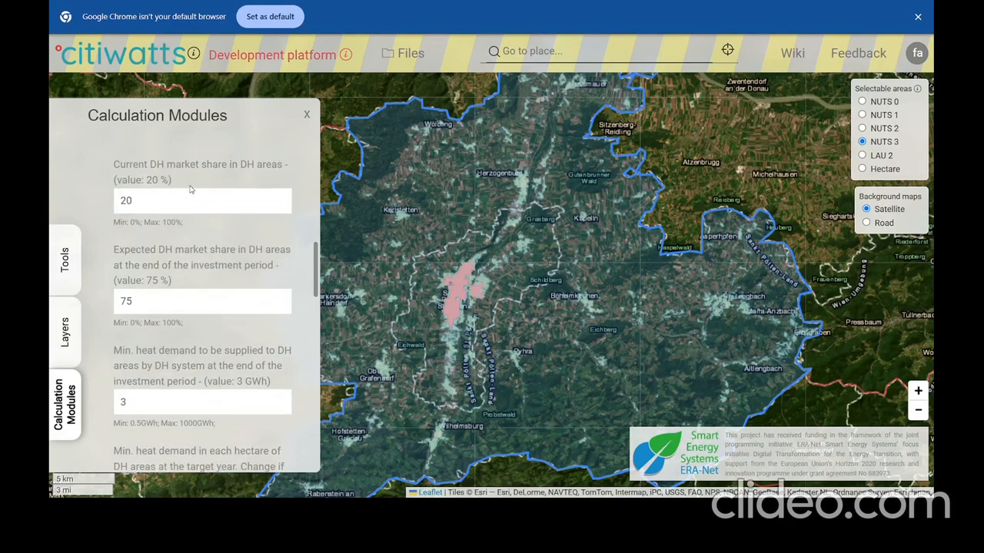
{"action": "scroll", "coordinate": [184, 223], "scroll_direction": "up", "scroll_amount": 2}
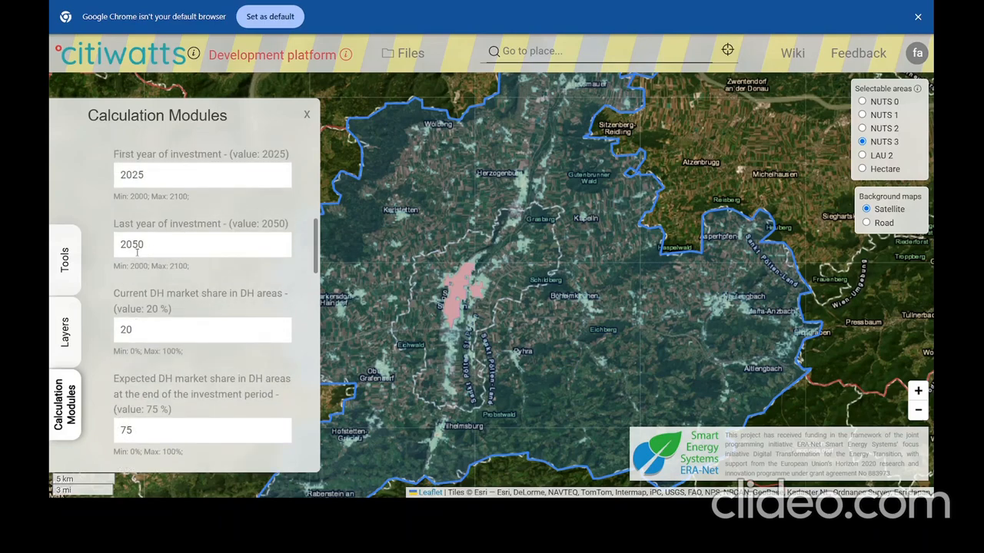
{"action": "scroll", "coordinate": [158, 254], "scroll_direction": "down", "scroll_amount": 3}
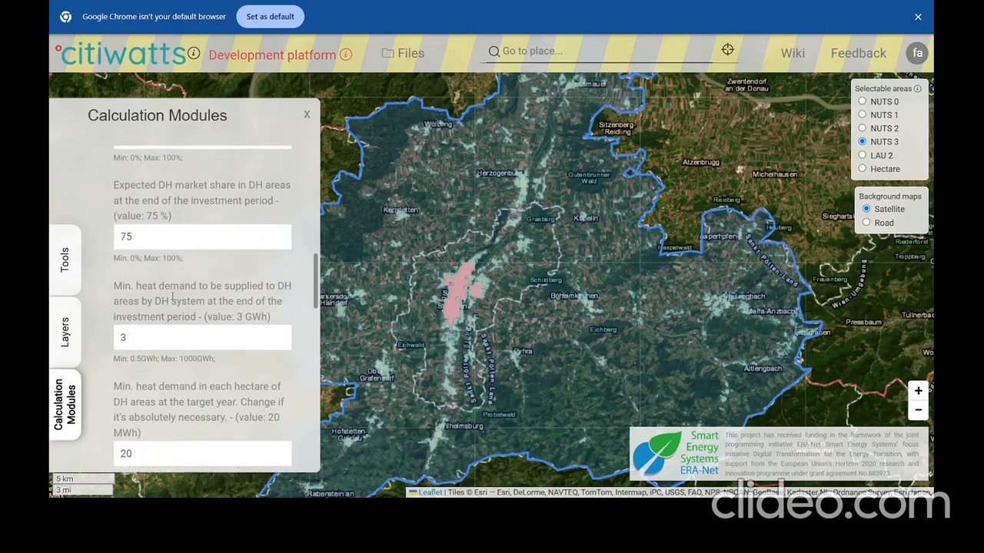
{"action": "scroll", "coordinate": [173, 296], "scroll_direction": "down", "scroll_amount": 1}
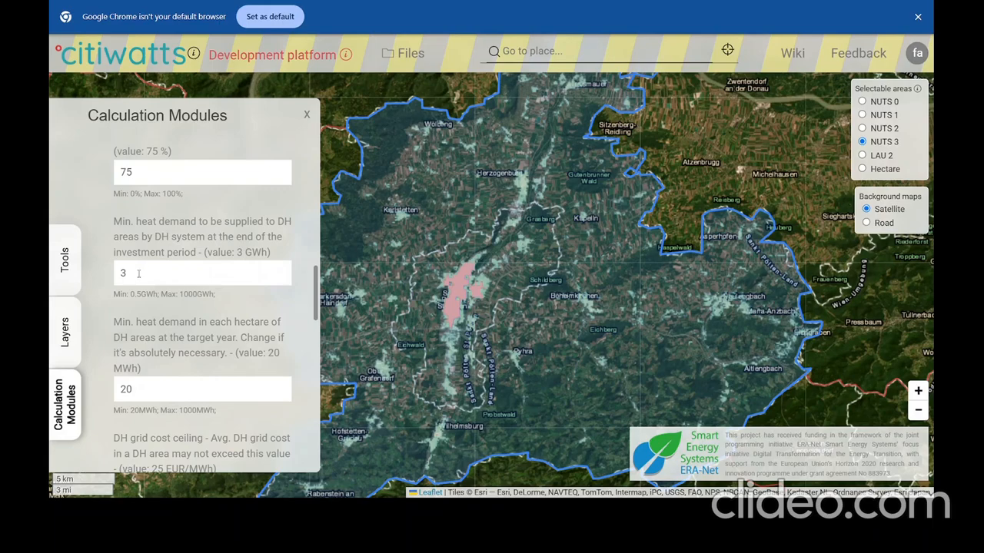
Replace the 3 GWh minimum heat demand with 2 GWh.
{"action": "double_click", "coordinate": [139, 273]}
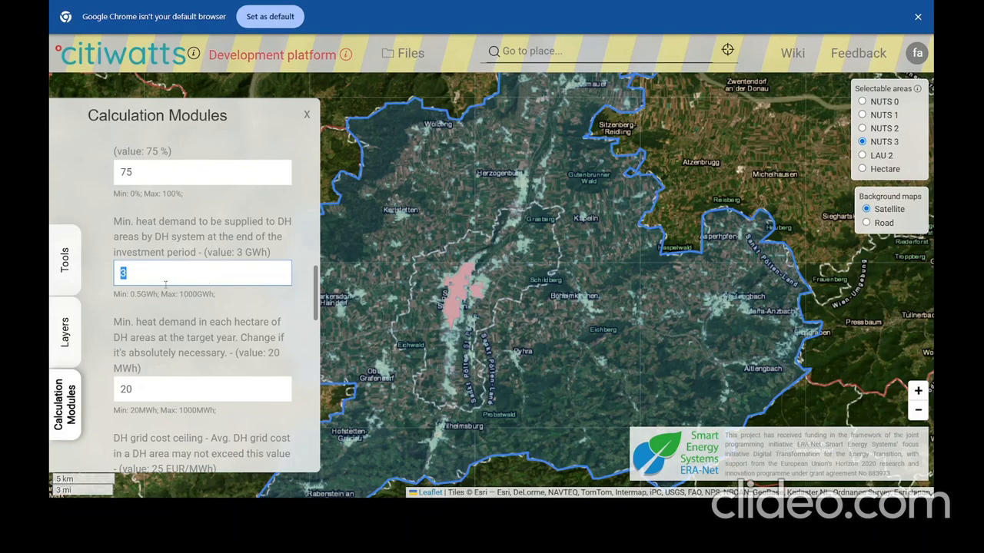
{"action": "type", "text": "2"}
{"action": "scroll", "coordinate": [213, 312], "scroll_direction": "down", "scroll_amount": 2}
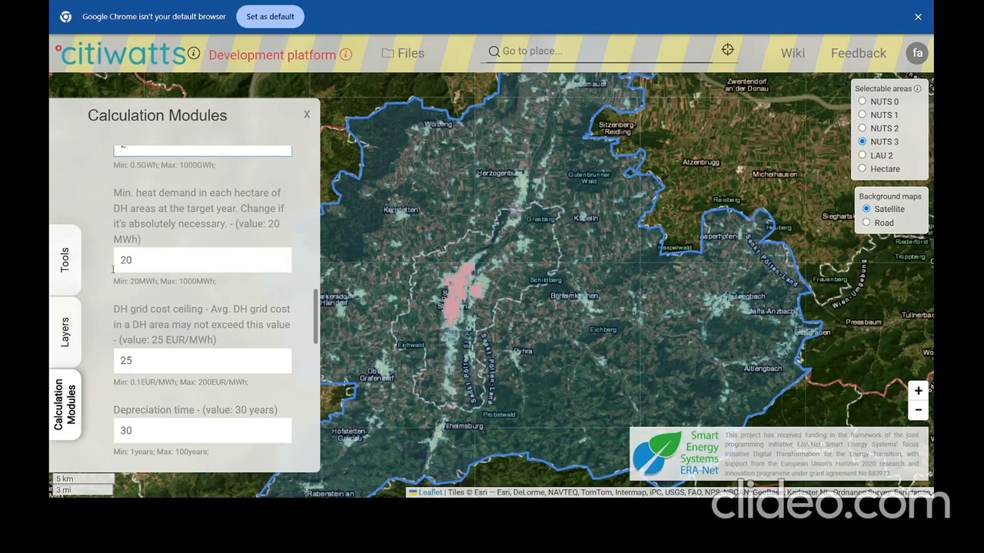
{"action": "scroll", "coordinate": [131, 261], "scroll_direction": "down", "scroll_amount": 3}
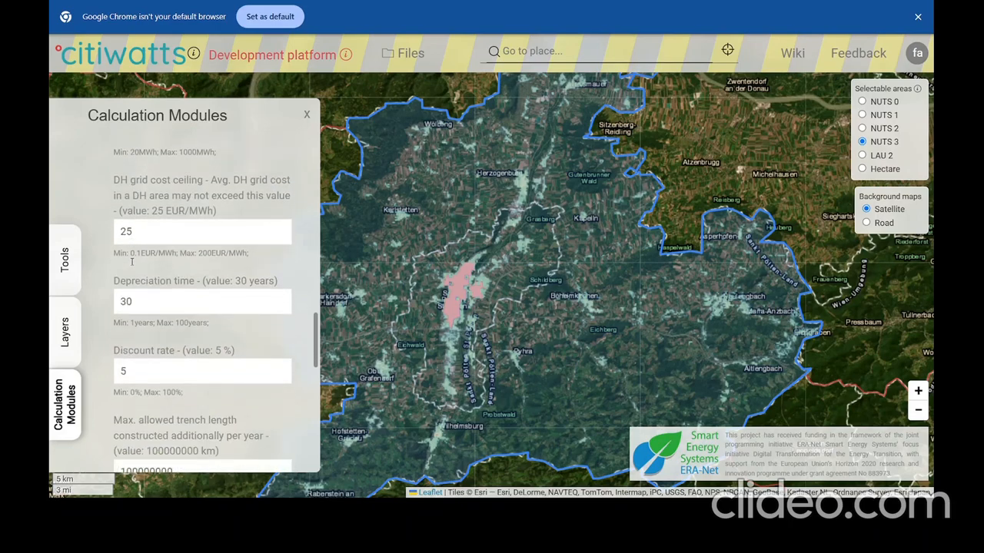
Set the DH grid cost ceiling to 45 EUR/MWh.
{"action": "double_click", "coordinate": [139, 230]}
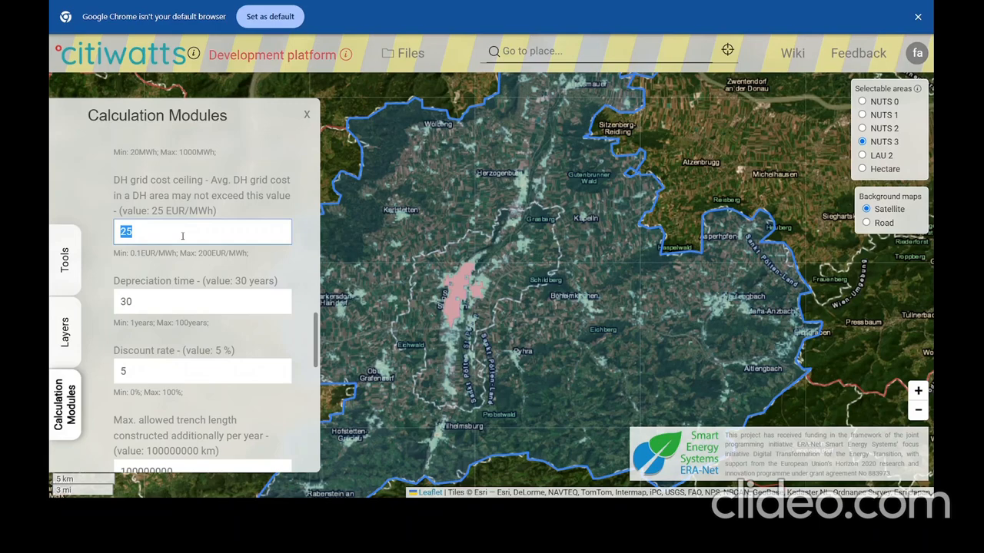
{"action": "type", "text": "45"}
{"action": "scroll", "coordinate": [180, 265], "scroll_direction": "down", "scroll_amount": 1}
Set depreciation time to 40 years and the discount rate to 2 %.
{"action": "key", "text": "Tab"}
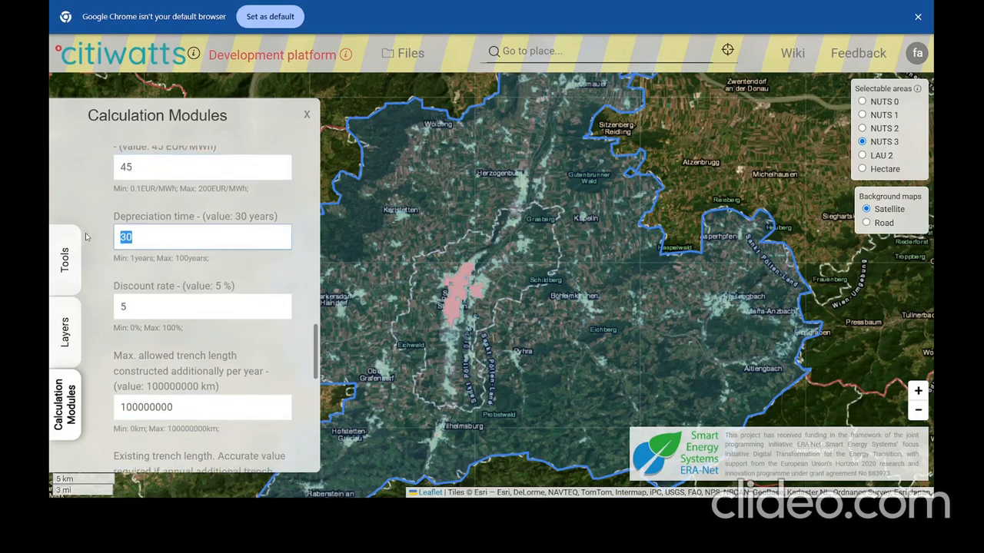
{"action": "type", "text": "40"}
{"action": "scroll", "coordinate": [175, 297], "scroll_direction": "down", "scroll_amount": 1}
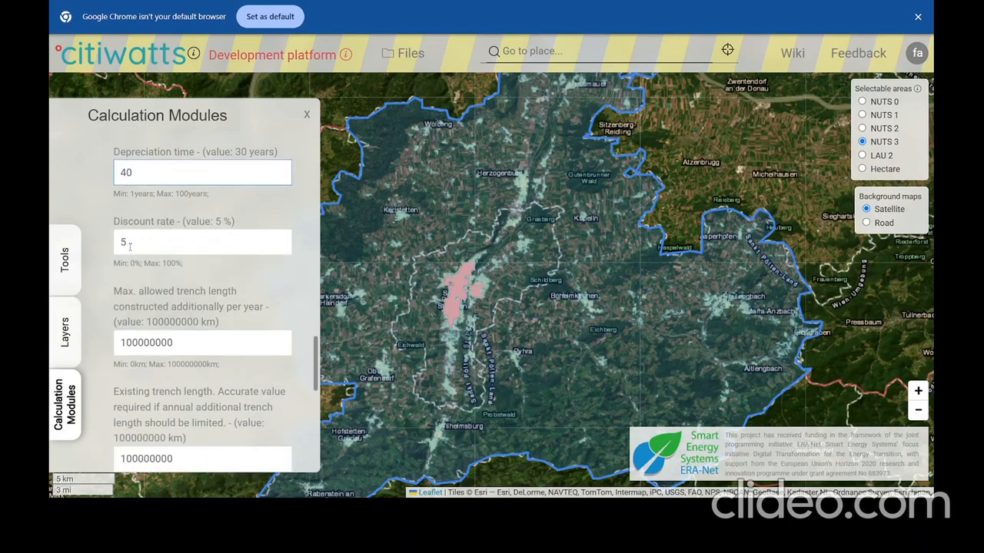
{"action": "key", "text": "Tab"}
{"action": "type", "text": "2"}
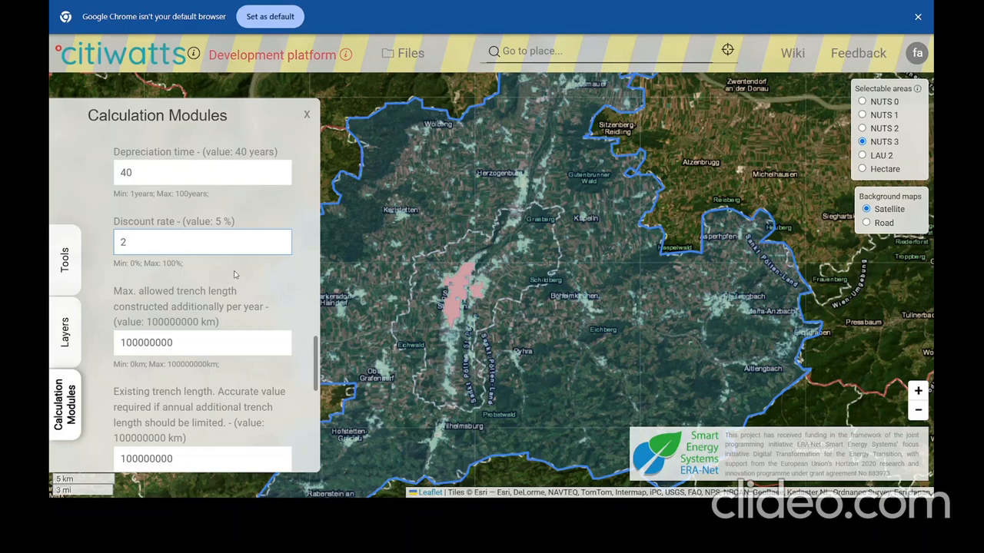
{"action": "scroll", "coordinate": [238, 270], "scroll_direction": "down", "scroll_amount": 1}
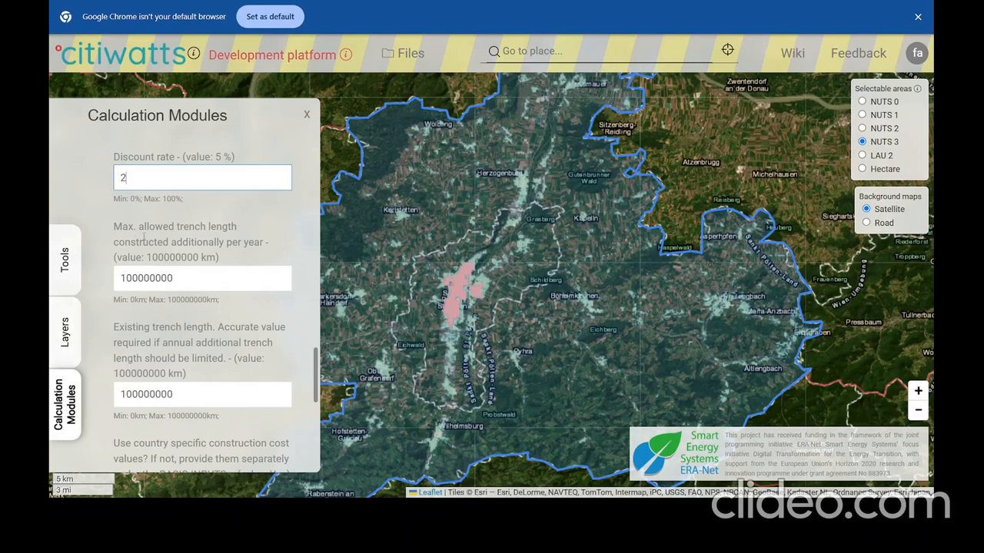
{"action": "scroll", "coordinate": [263, 291], "scroll_direction": "down", "scroll_amount": 1}
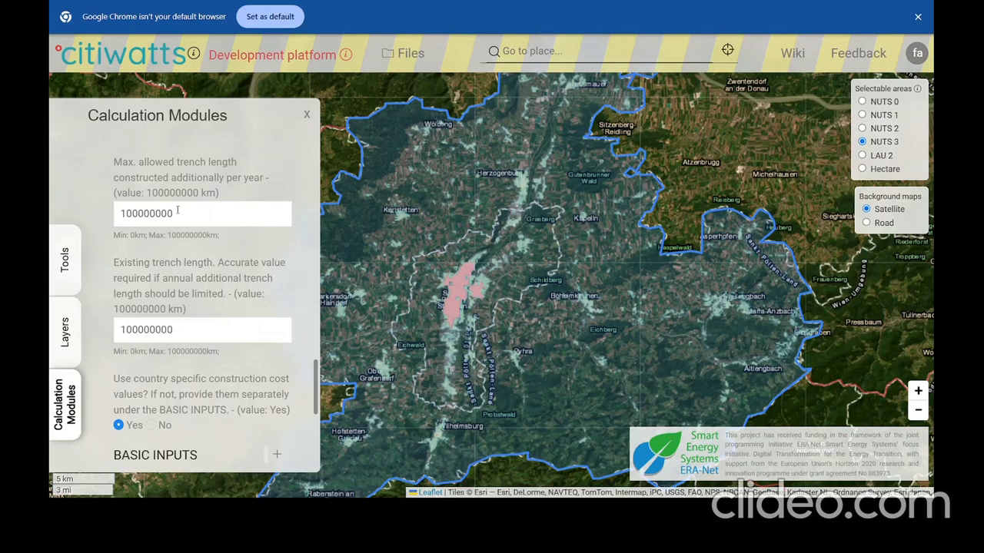
{"action": "scroll", "coordinate": [196, 257], "scroll_direction": "down", "scroll_amount": 2}
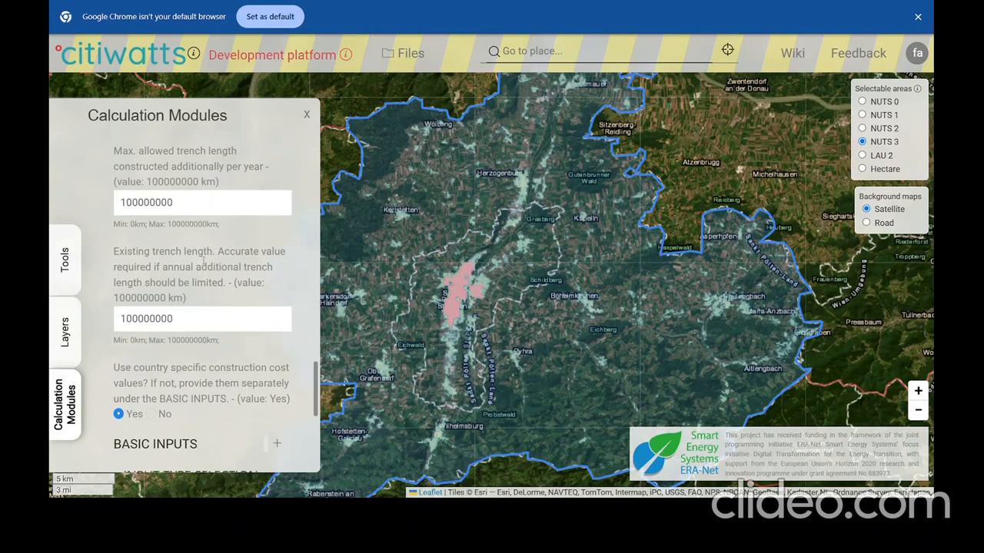
{"action": "scroll", "coordinate": [202, 265], "scroll_direction": "down", "scroll_amount": 3}
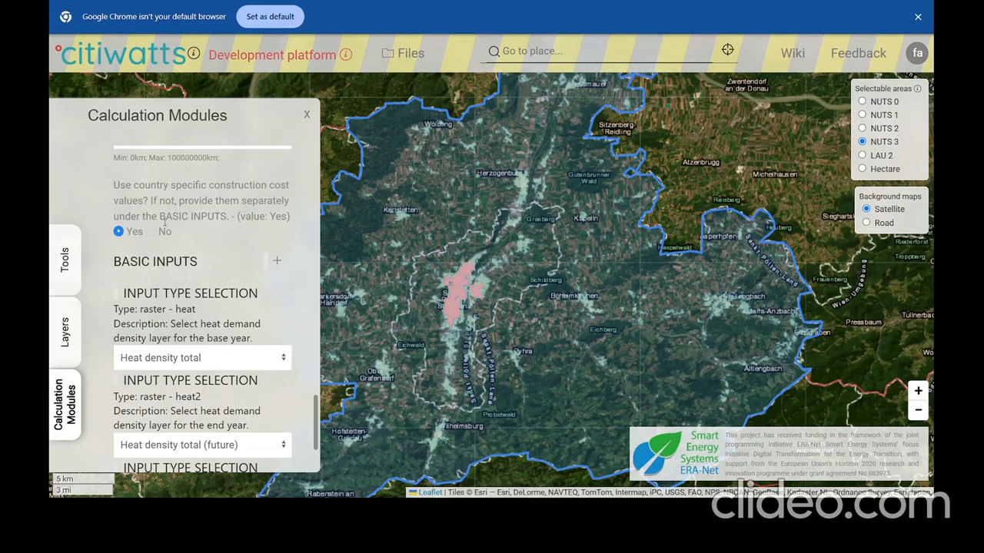
{"action": "left_click", "coordinate": [278, 262]}
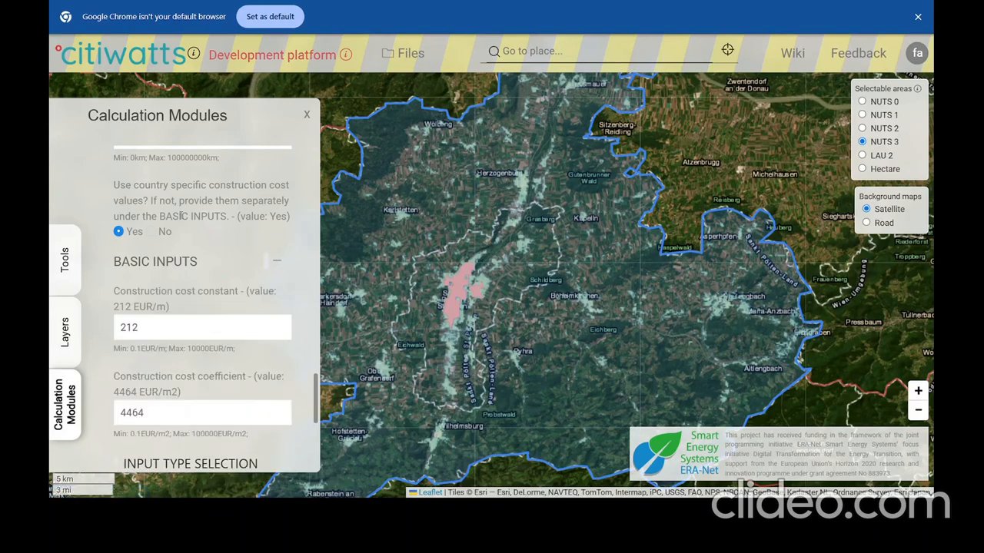
{"action": "scroll", "coordinate": [183, 223], "scroll_direction": "down", "scroll_amount": 1}
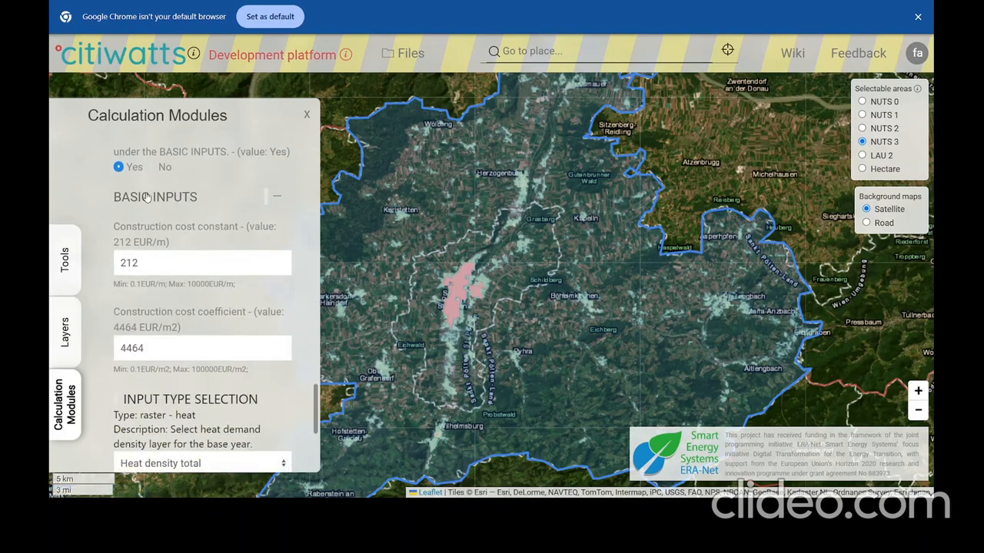
{"action": "left_click", "coordinate": [151, 167]}
{"action": "left_click_drag", "start_coordinate": [158, 260], "coordinate": [115, 267]}
{"action": "left_click_drag", "start_coordinate": [146, 353], "coordinate": [117, 352]}
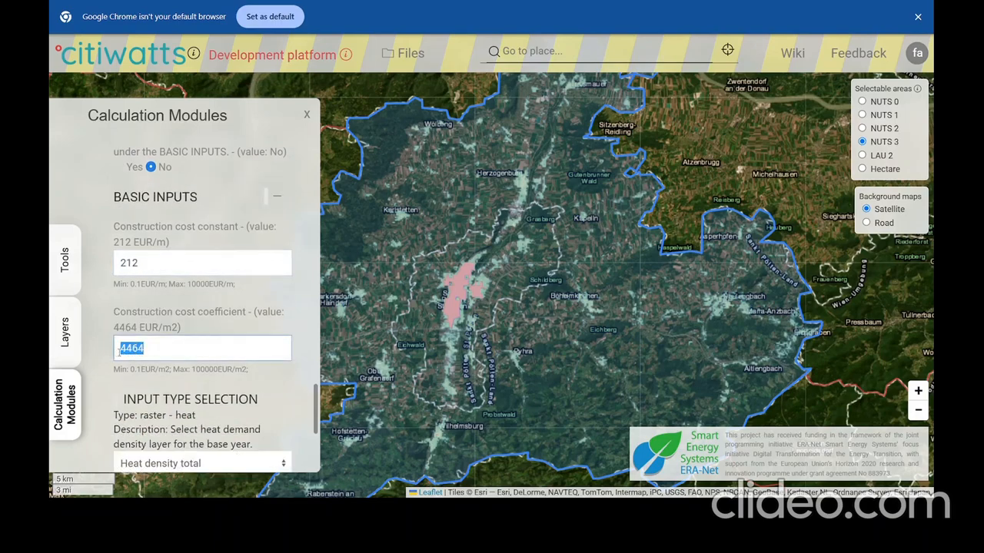
{"action": "left_click", "coordinate": [121, 168]}
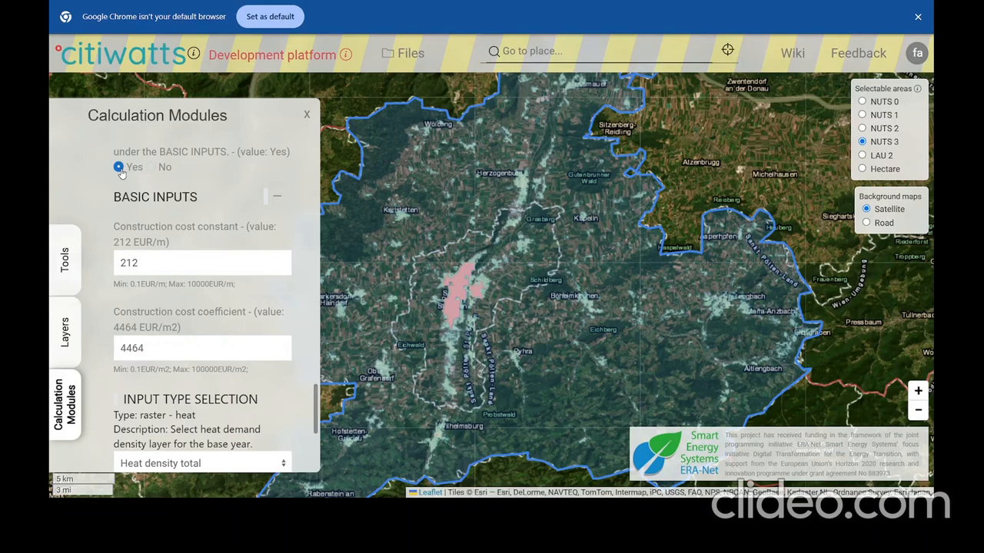
{"action": "left_click", "coordinate": [278, 200]}
{"action": "scroll", "coordinate": [216, 207], "scroll_direction": "up", "scroll_amount": 3}
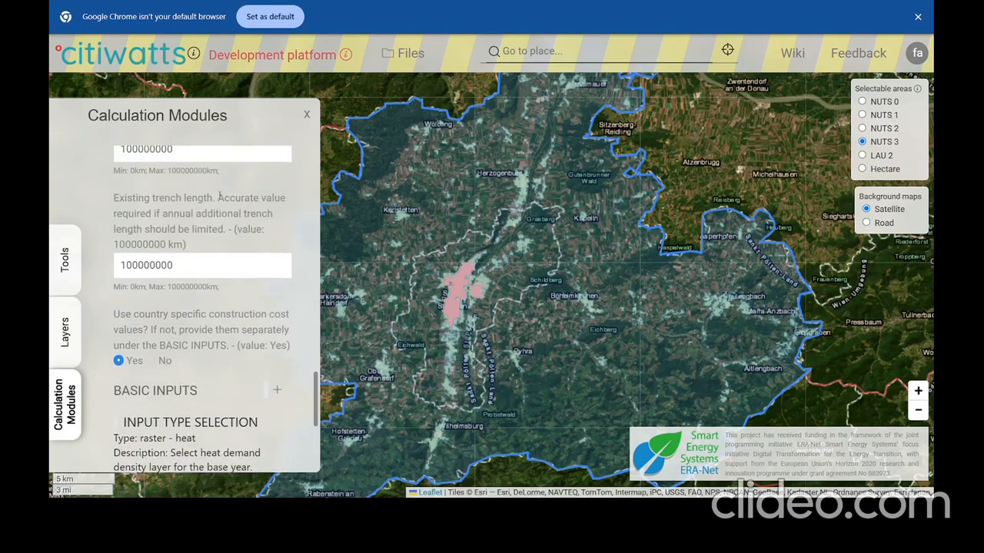
{"action": "scroll", "coordinate": [208, 197], "scroll_direction": "down", "scroll_amount": 2}
{"action": "scroll", "coordinate": [204, 212], "scroll_direction": "up", "scroll_amount": 10}
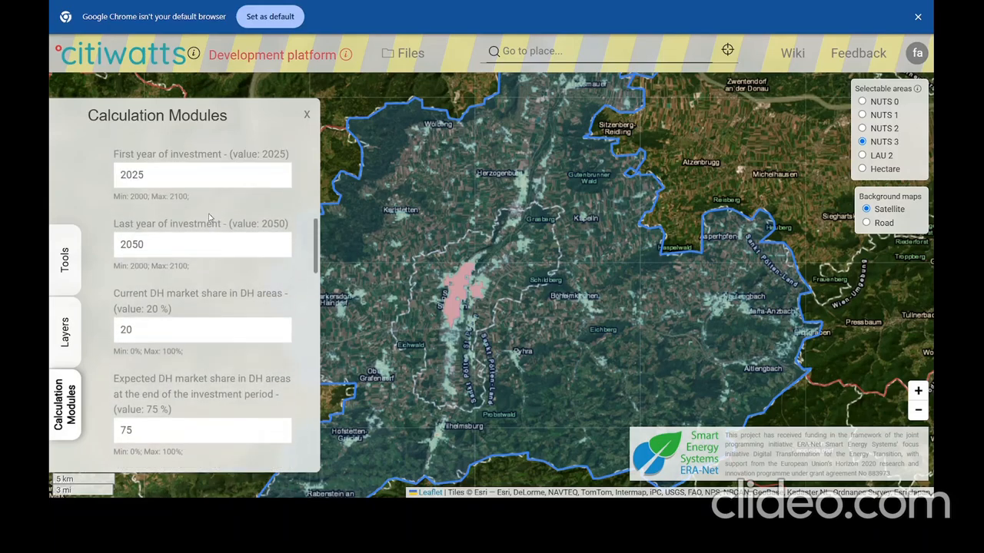
{"action": "scroll", "coordinate": [200, 225], "scroll_direction": "up", "scroll_amount": 2}
{"action": "scroll", "coordinate": [192, 242], "scroll_direction": "down", "scroll_amount": 5}
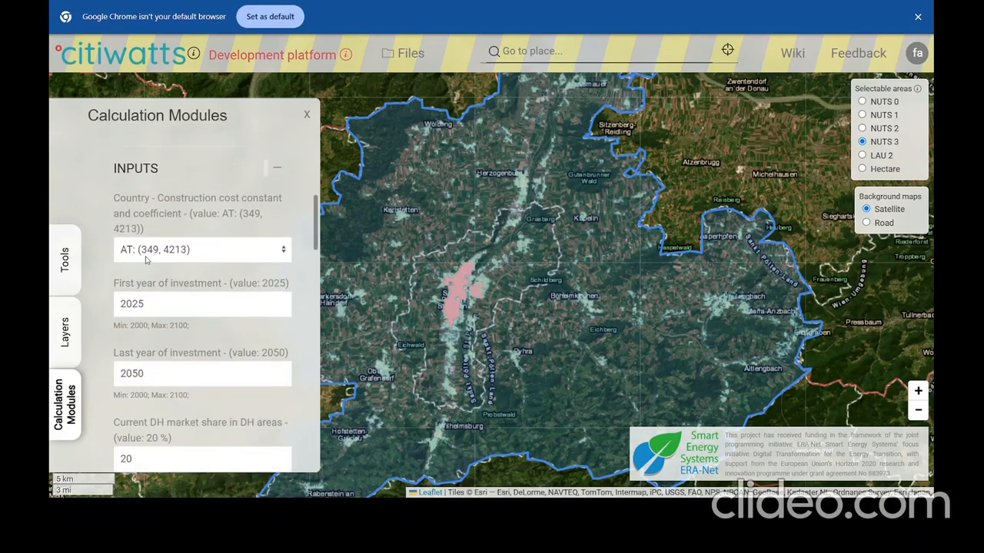
{"action": "scroll", "coordinate": [181, 259], "scroll_direction": "down", "scroll_amount": 6}
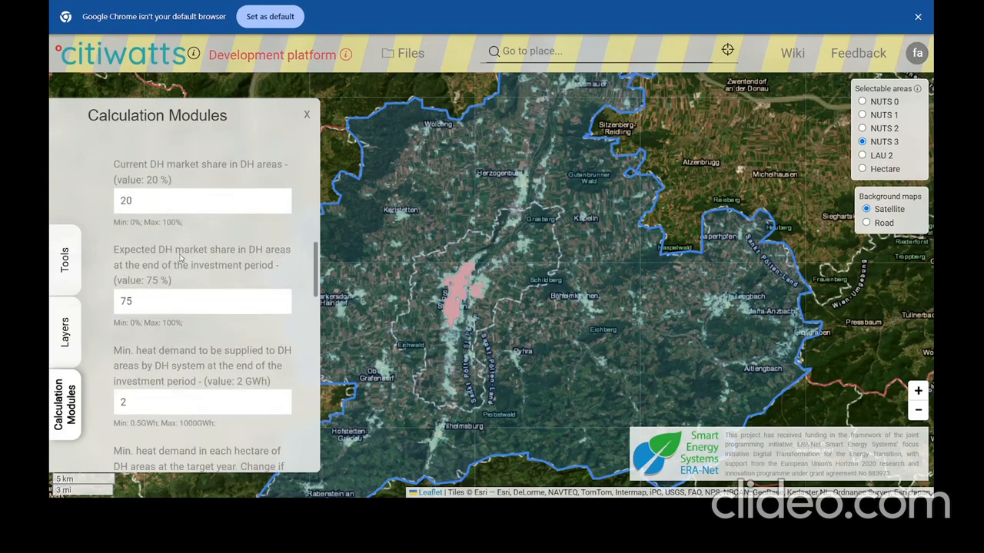
{"action": "scroll", "coordinate": [181, 259], "scroll_direction": "down", "scroll_amount": 8}
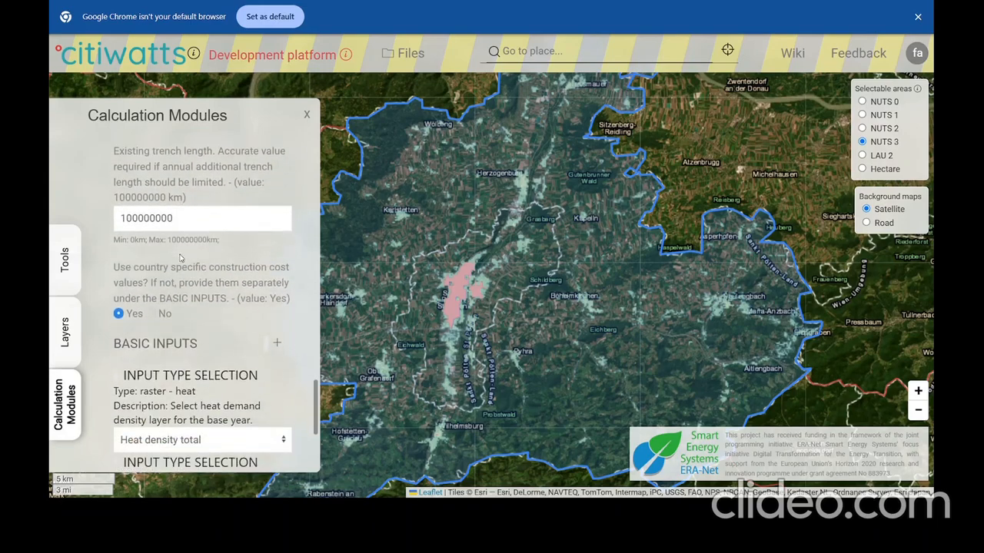
{"action": "scroll", "coordinate": [182, 259], "scroll_direction": "down", "scroll_amount": 1}
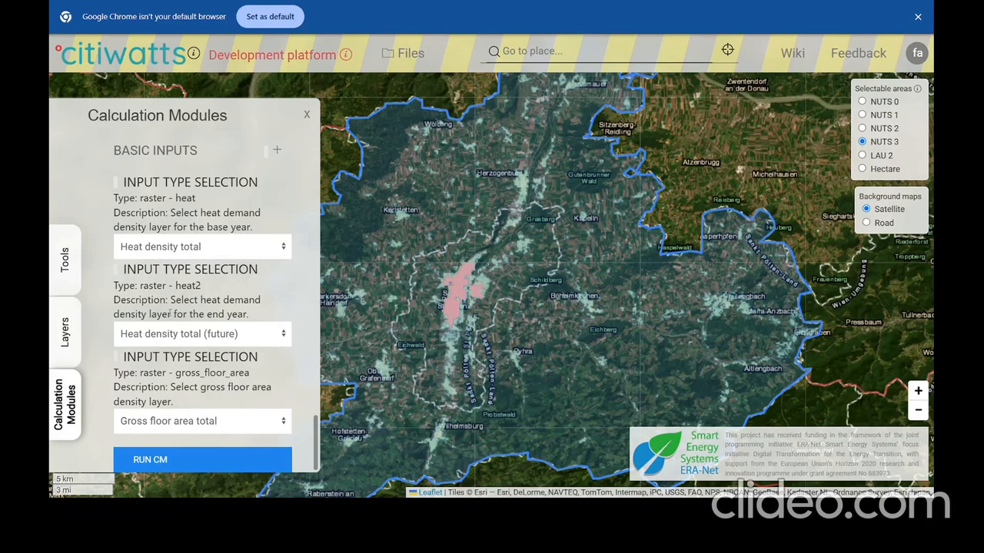
Choose stpolten_2050_90percent.tif as end-year heat demand and run; potential rises 130.56 to 440.63 GWh.
{"action": "left_click", "coordinate": [171, 335]}
{"action": "left_click", "coordinate": [183, 373]}
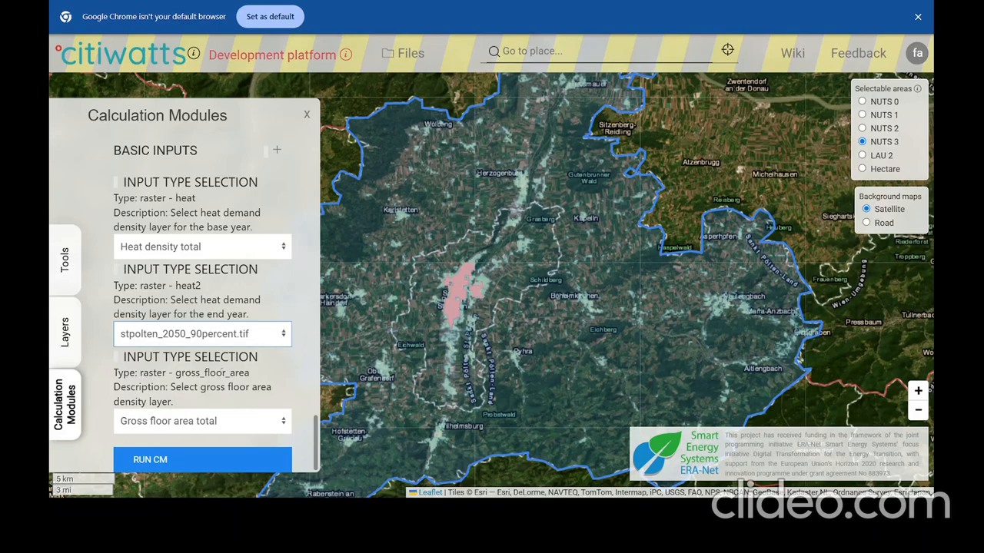
{"action": "left_click", "coordinate": [150, 459]}
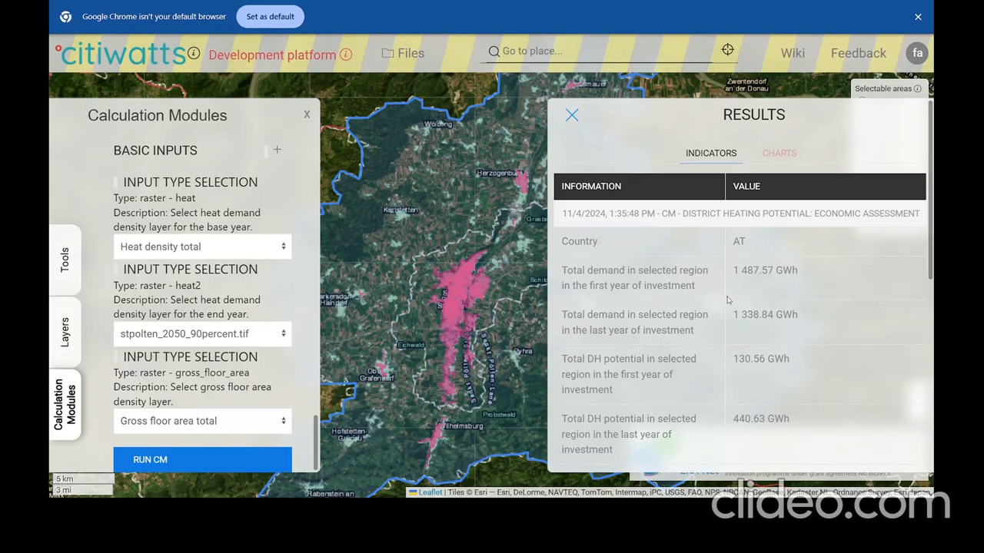
{"action": "scroll", "coordinate": [711, 305], "scroll_direction": "down", "scroll_amount": 3}
{"action": "scroll", "coordinate": [711, 305], "scroll_direction": "up", "scroll_amount": 3}
{"action": "scroll", "coordinate": [781, 254], "scroll_direction": "down", "scroll_amount": 1}
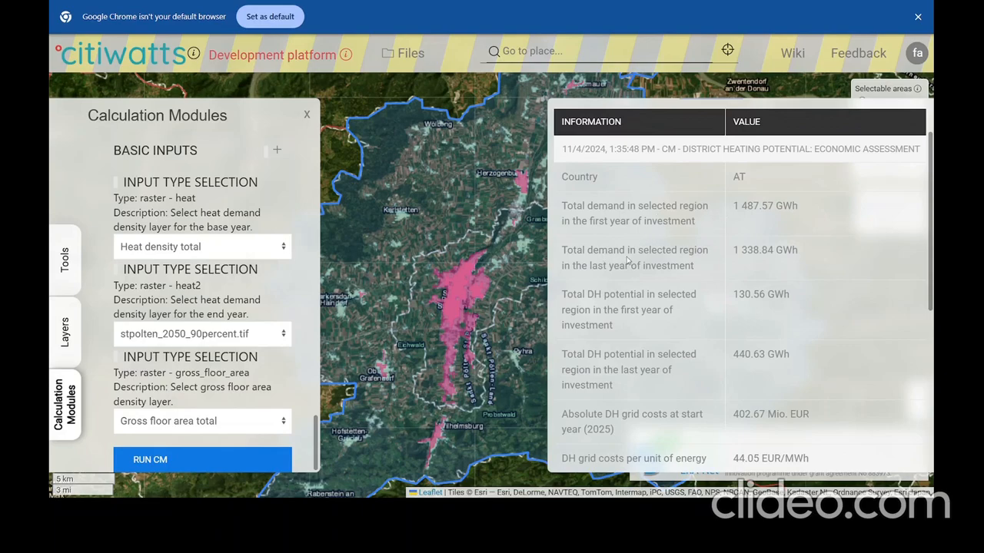
{"action": "scroll", "coordinate": [628, 261], "scroll_direction": "down", "scroll_amount": 1}
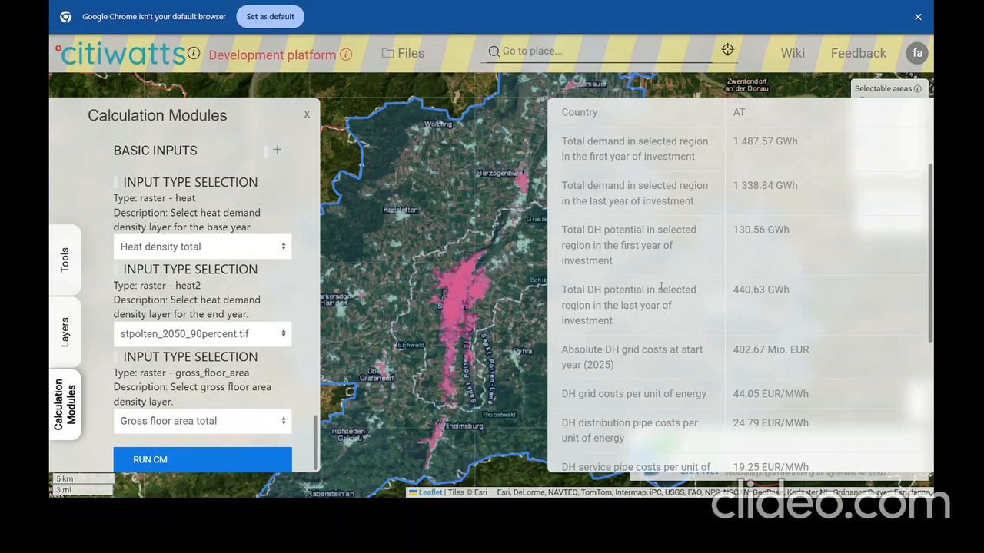
{"action": "scroll", "coordinate": [661, 286], "scroll_direction": "down", "scroll_amount": 1}
{"action": "scroll", "coordinate": [661, 287], "scroll_direction": "down", "scroll_amount": 1}
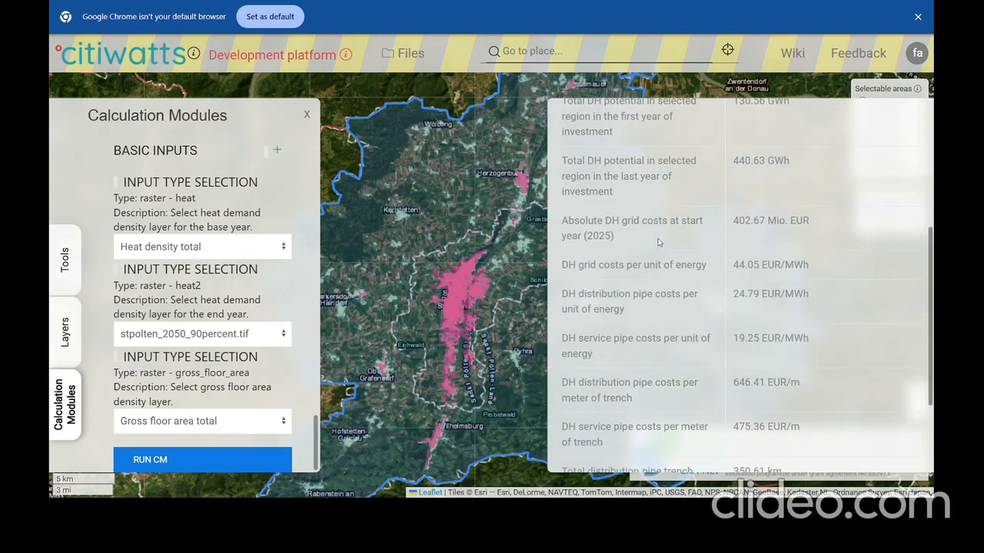
{"action": "scroll", "coordinate": [641, 234], "scroll_direction": "down", "scroll_amount": 1}
{"action": "scroll", "coordinate": [827, 210], "scroll_direction": "down", "scroll_amount": 1}
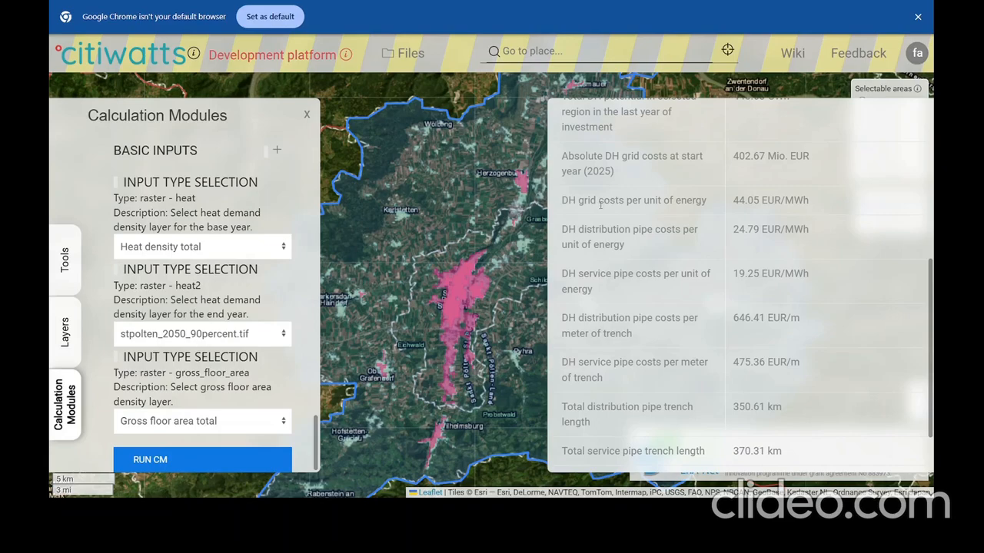
{"action": "scroll", "coordinate": [609, 233], "scroll_direction": "down", "scroll_amount": 1}
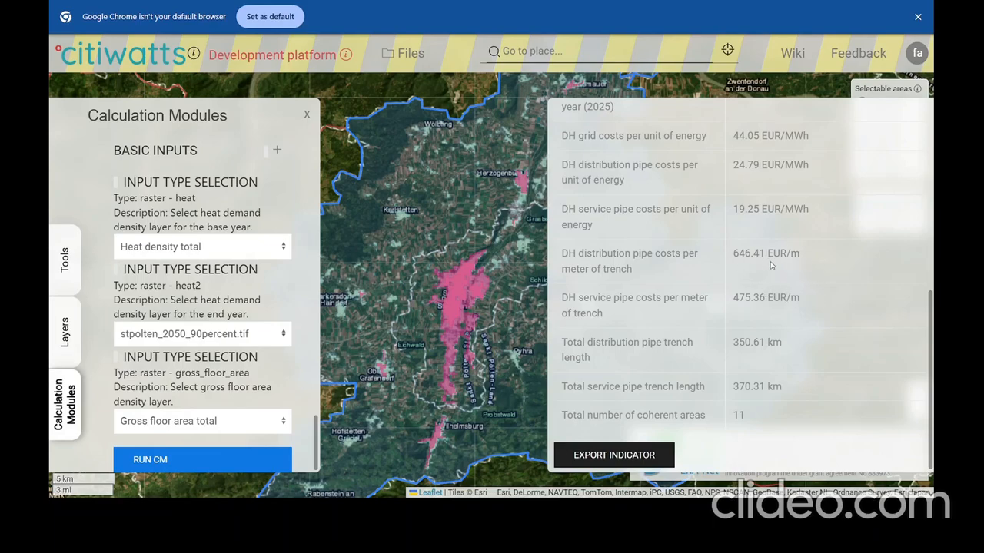
{"action": "scroll", "coordinate": [773, 266], "scroll_direction": "up", "scroll_amount": 10}
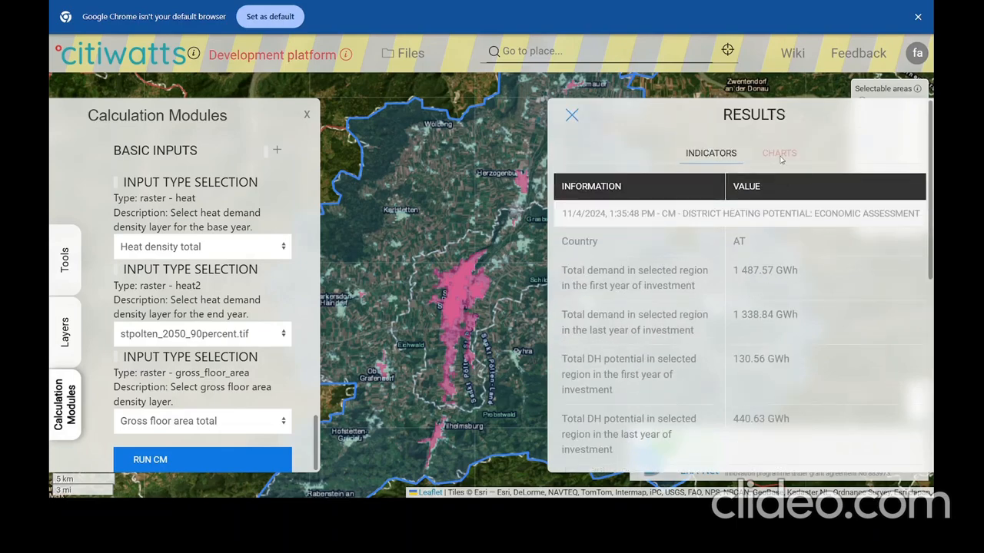
Close the results and check attribute popups of the pink potential DH areas around Sankt Pölten.
{"action": "left_click", "coordinate": [572, 116]}
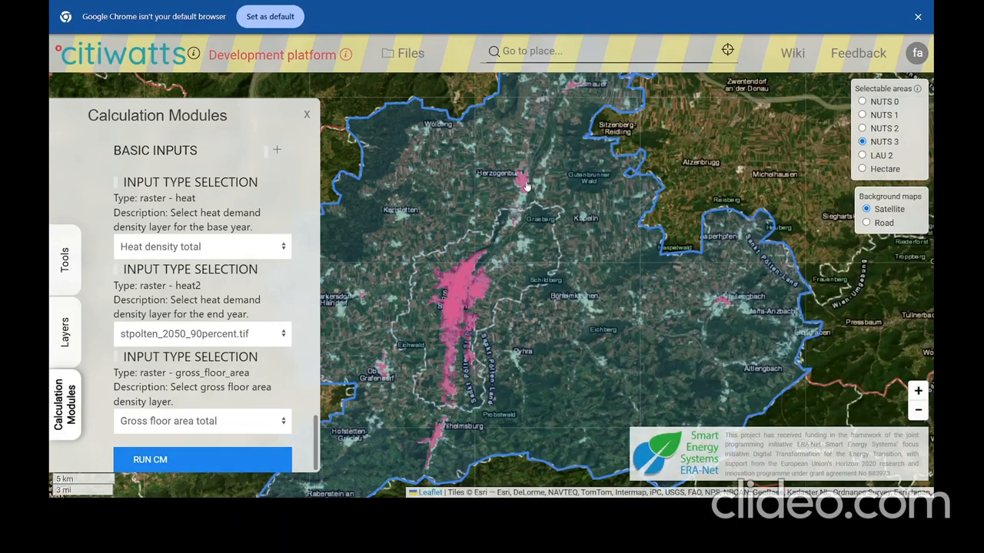
{"action": "left_click", "coordinate": [527, 186]}
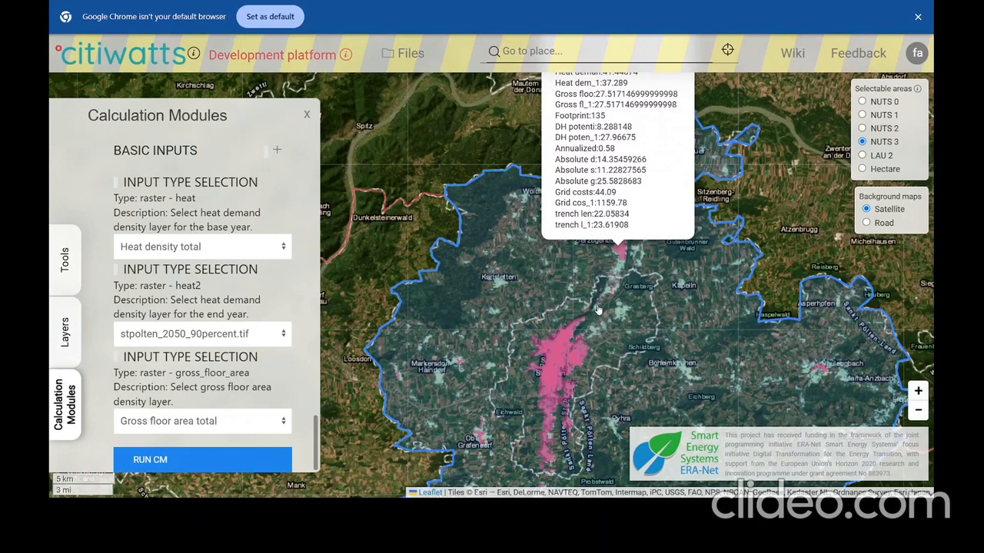
{"action": "left_click", "coordinate": [563, 350]}
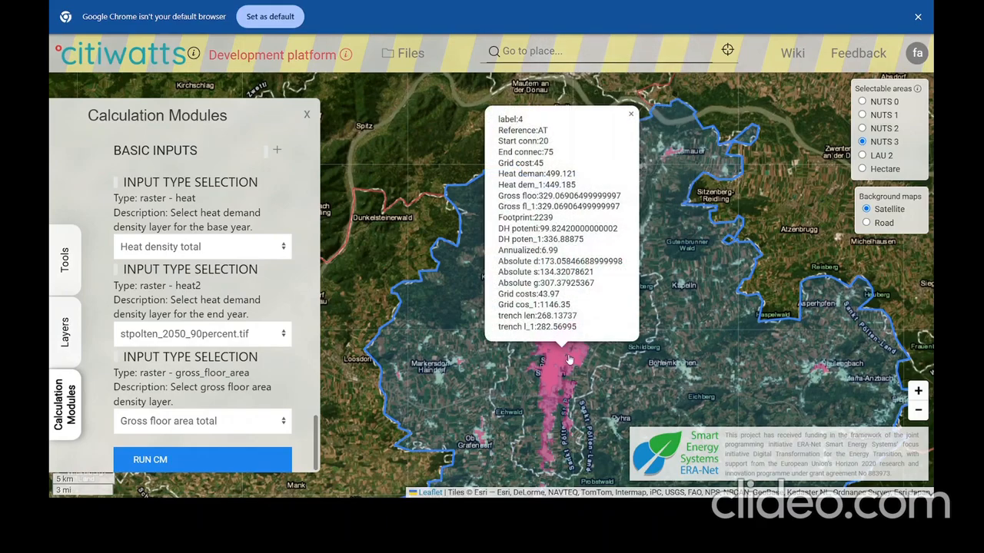
{"action": "left_click", "coordinate": [631, 113]}
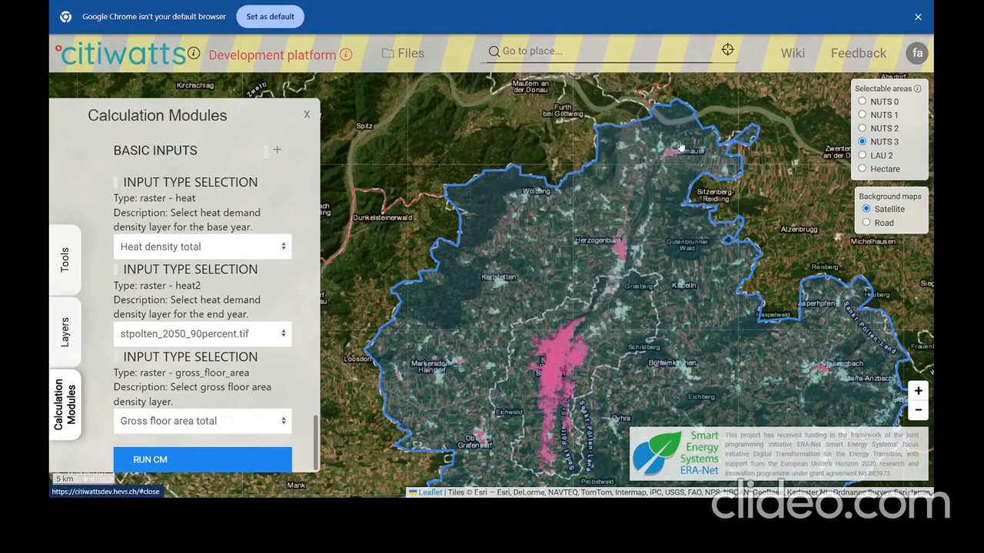
{"action": "left_click", "coordinate": [670, 154]}
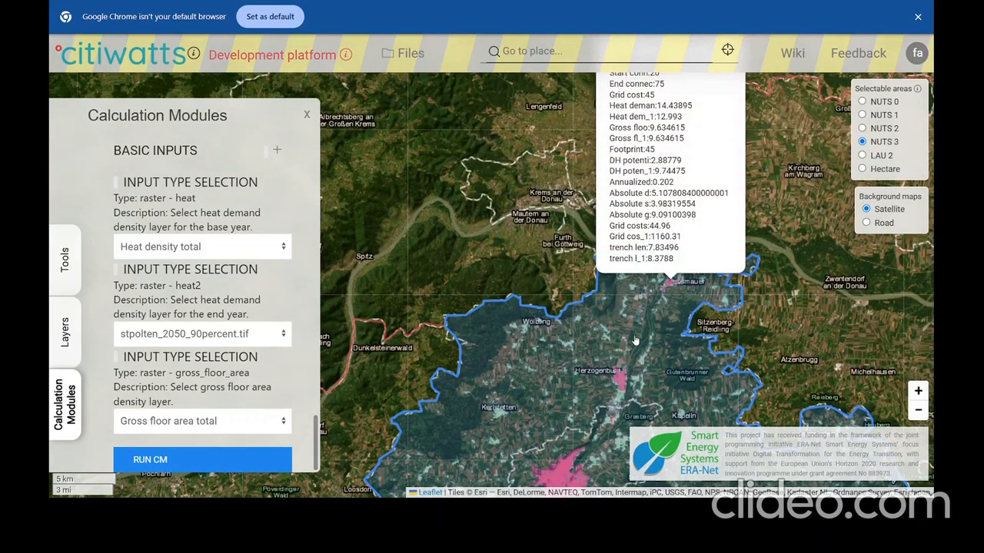
{"action": "left_click", "coordinate": [631, 349]}
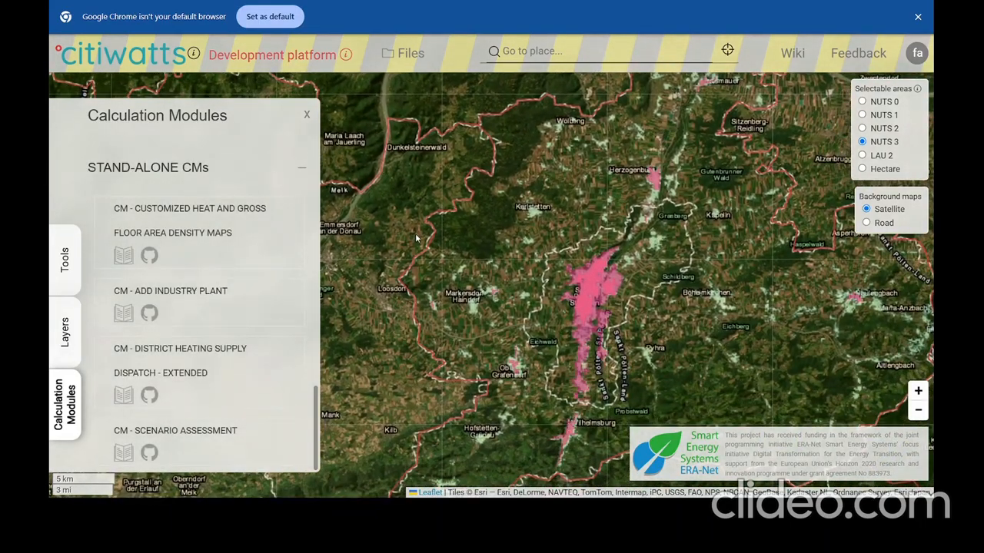
Open the Layers list and scroll down to the Calculation module result layers.
{"action": "left_click", "coordinate": [65, 333]}
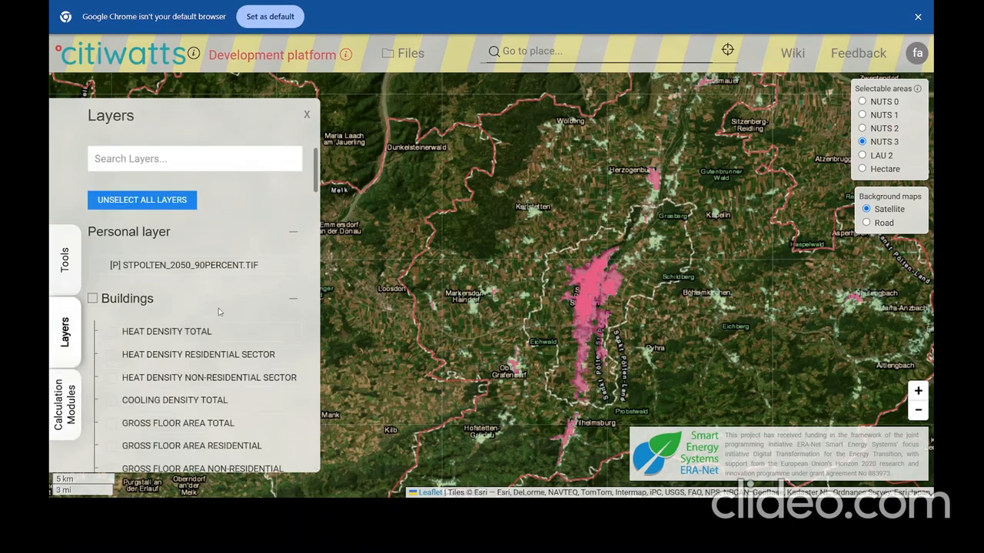
{"action": "scroll", "coordinate": [219, 311], "scroll_direction": "down", "scroll_amount": 15}
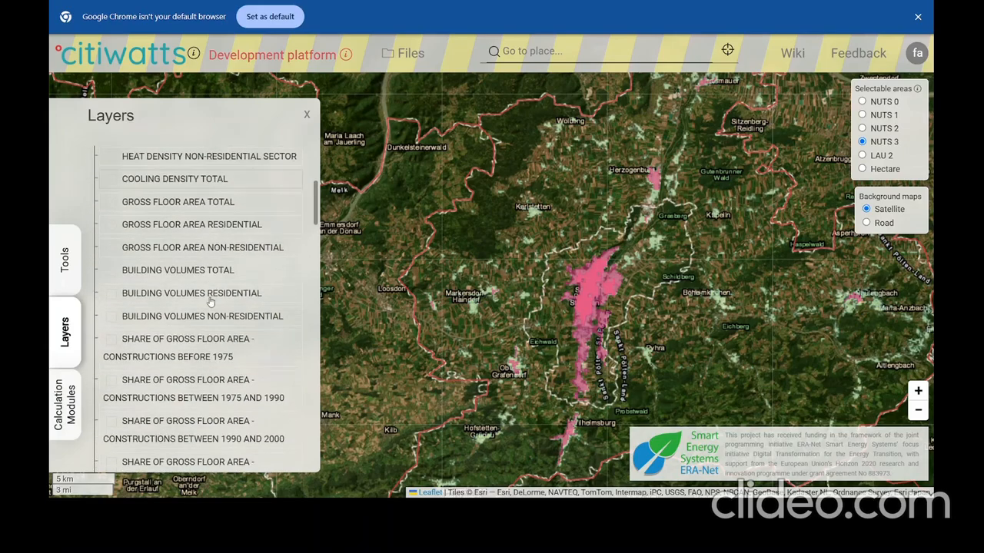
{"action": "scroll", "coordinate": [211, 302], "scroll_direction": "down", "scroll_amount": 5}
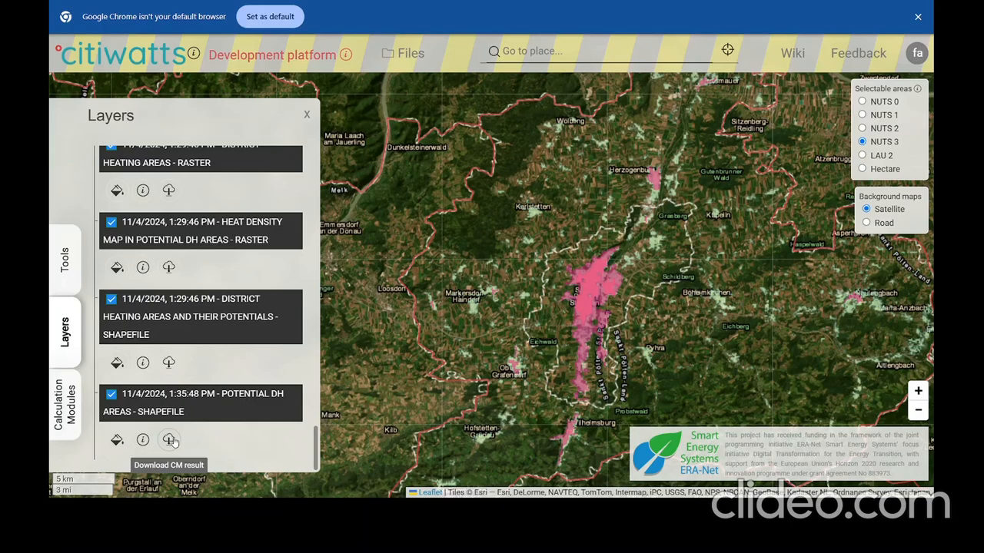
{"action": "scroll", "coordinate": [166, 419], "scroll_direction": "up", "scroll_amount": 2}
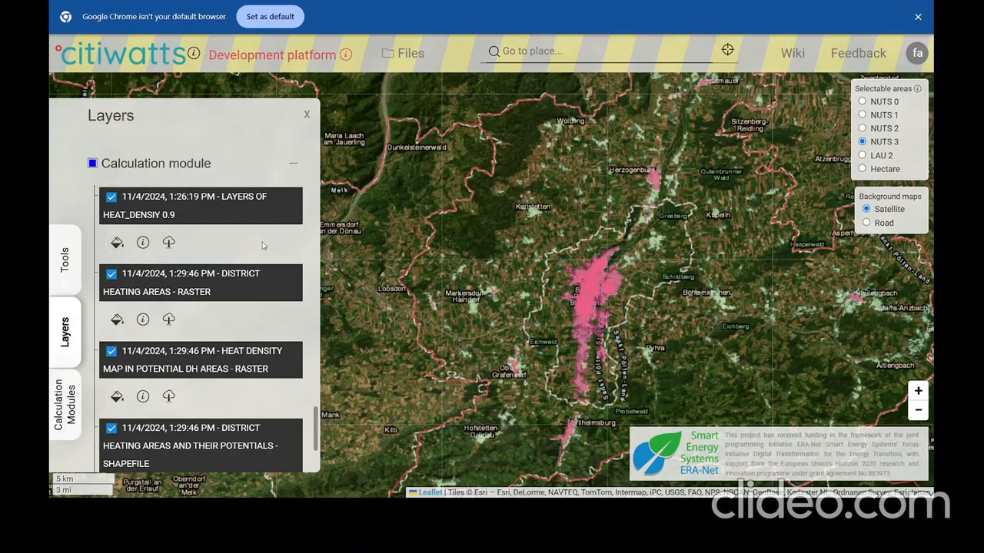
{"action": "scroll", "coordinate": [248, 301], "scroll_direction": "down", "scroll_amount": 2}
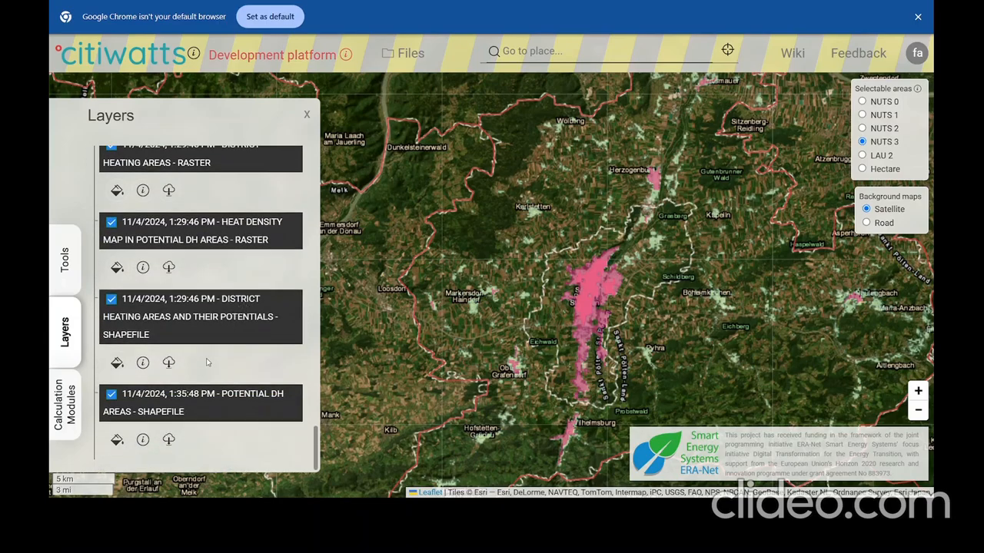
{"action": "scroll", "coordinate": [205, 369], "scroll_direction": "up", "scroll_amount": 4}
{"action": "scroll", "coordinate": [205, 369], "scroll_direction": "down", "scroll_amount": 3}
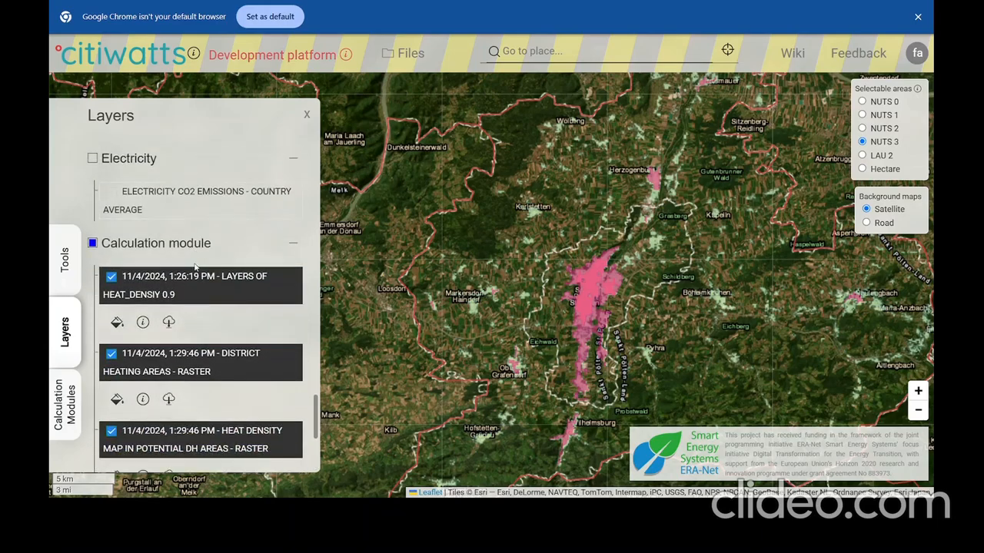
Uncheck the heat density 0.9, DH areas raster, heat density in DH areas, and DH potentials shapefile layers.
{"action": "left_click", "coordinate": [112, 198]}
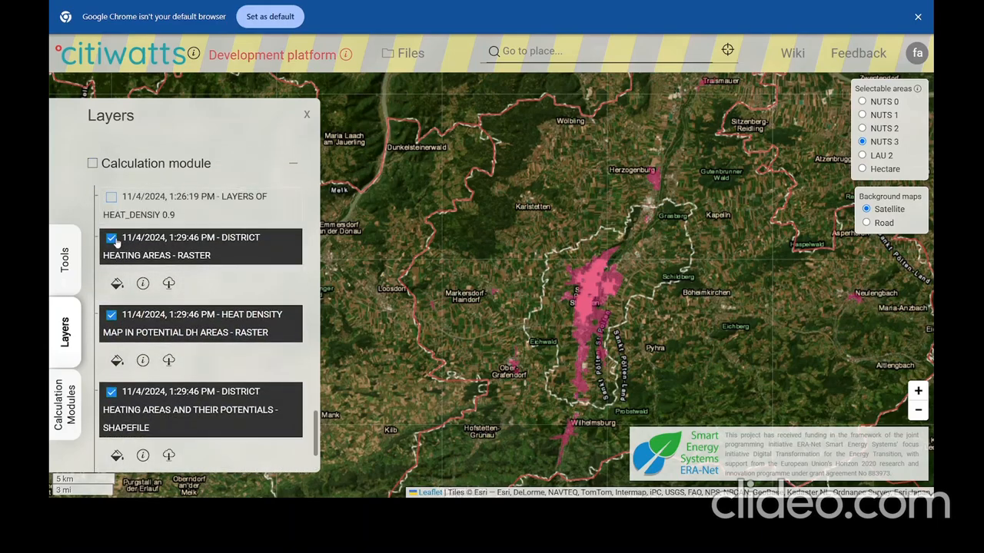
{"action": "left_click", "coordinate": [112, 240]}
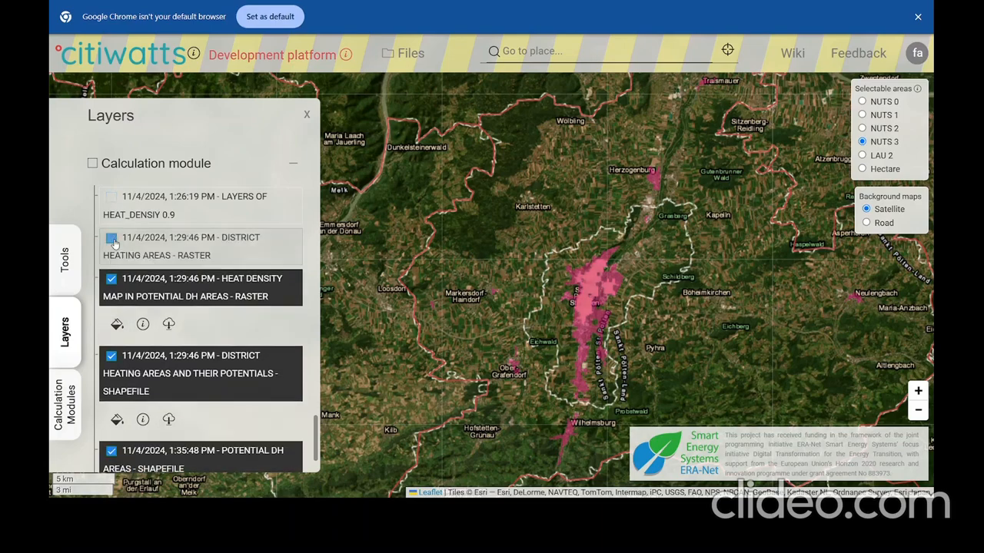
{"action": "left_click", "coordinate": [112, 280]}
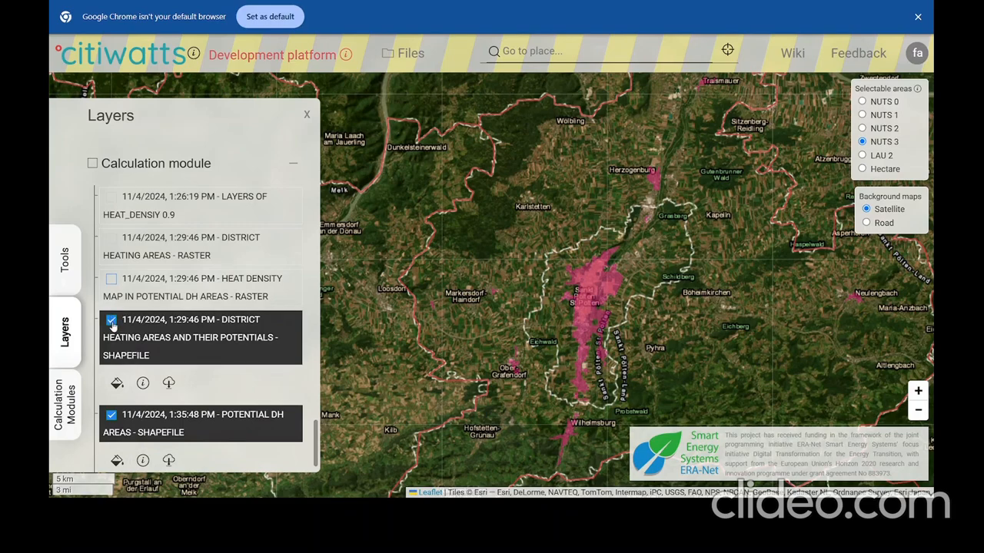
{"action": "left_click", "coordinate": [112, 321]}
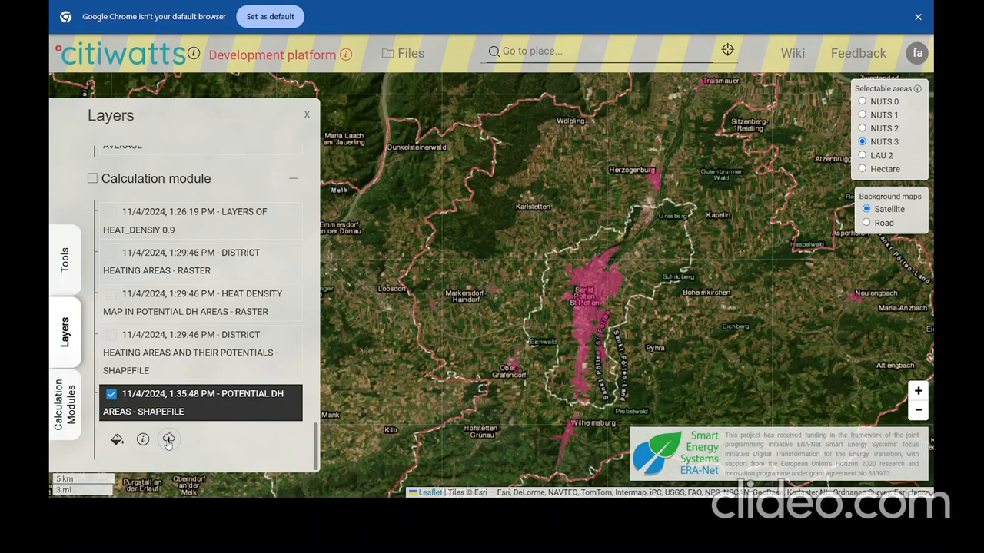
Download the Potential DH areas result, extract the zip with 7-Zip Extract Here, and open its CSV.
{"action": "left_click", "coordinate": [168, 442]}
{"action": "right_click", "coordinate": [130, 252]}
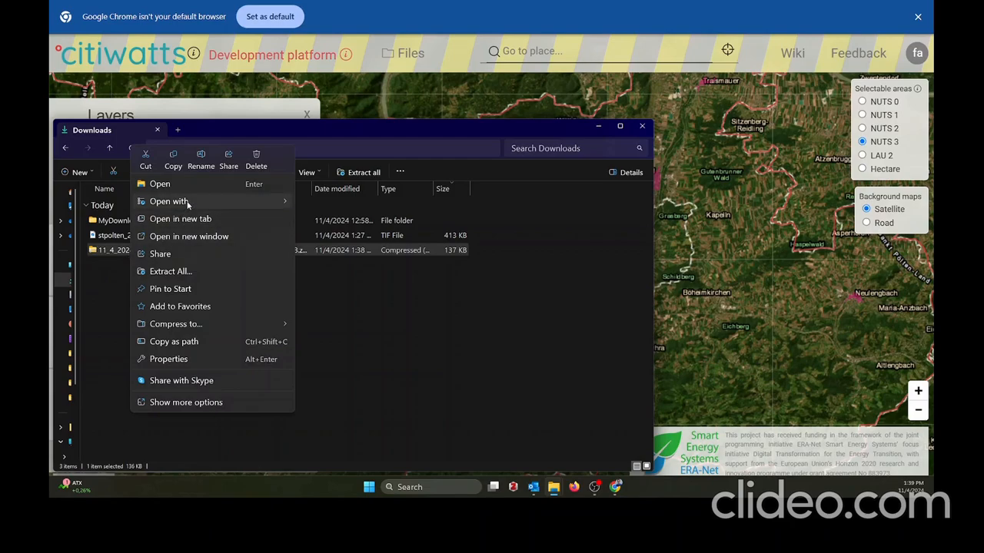
{"action": "mouse_move", "coordinate": [187, 203]}
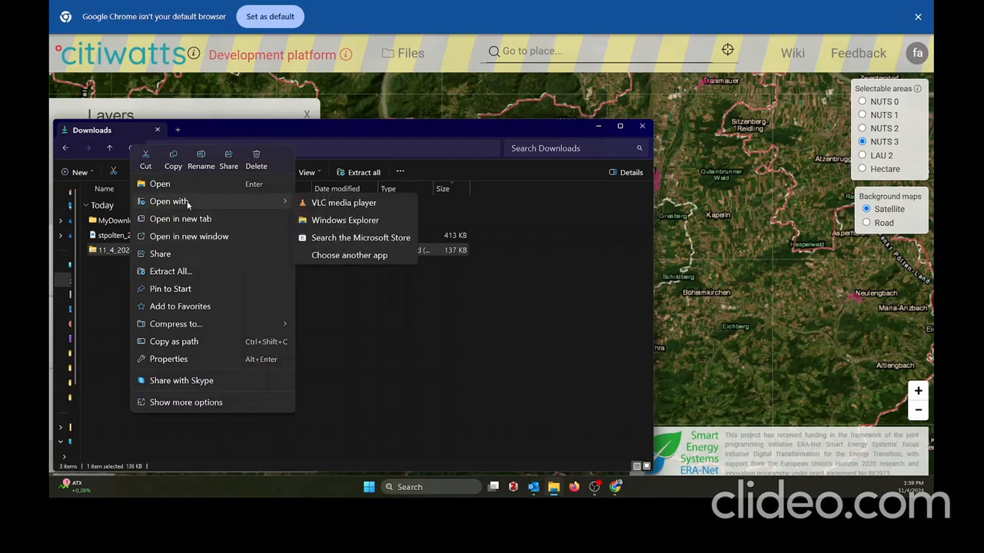
{"action": "left_click", "coordinate": [195, 404]}
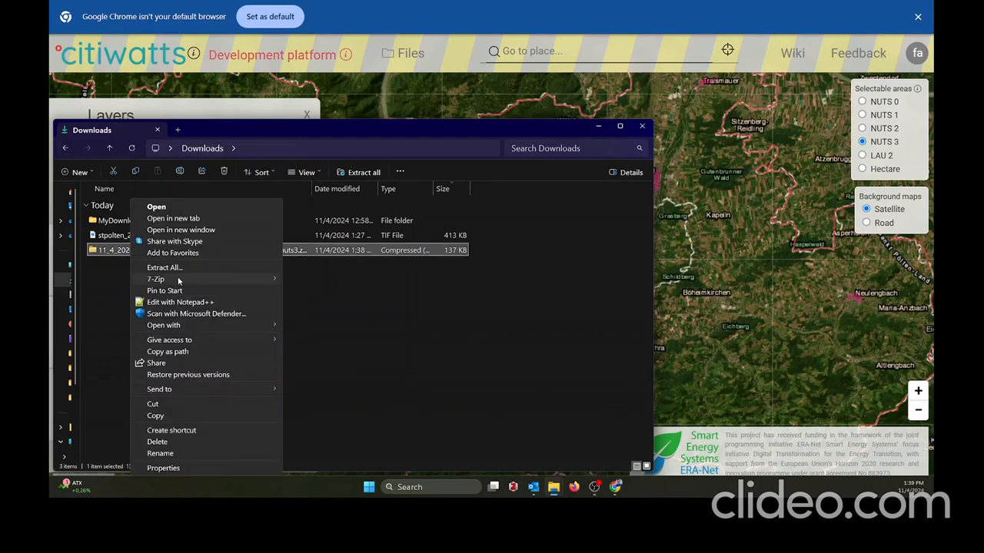
{"action": "mouse_move", "coordinate": [178, 281]}
{"action": "left_click", "coordinate": [324, 316]}
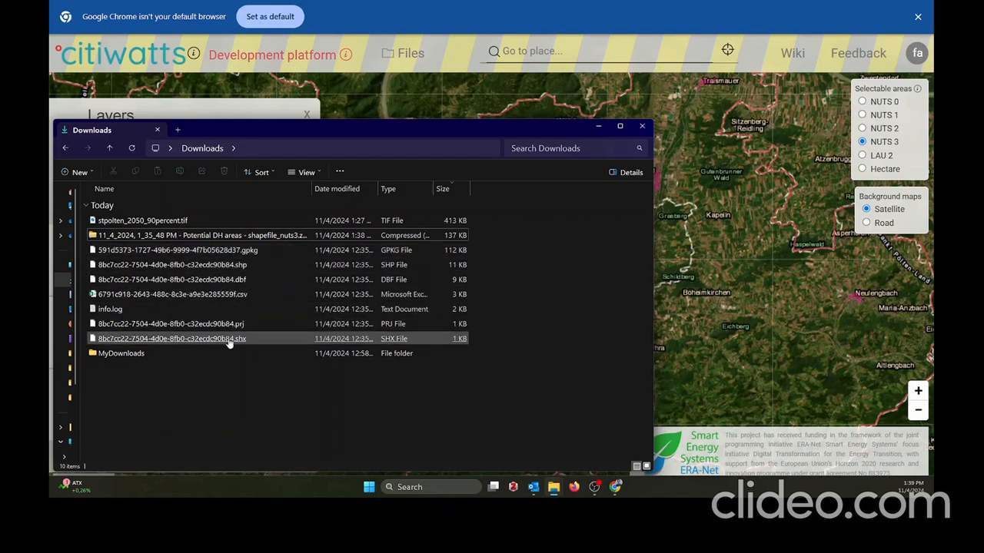
{"action": "left_click", "coordinate": [235, 265]}
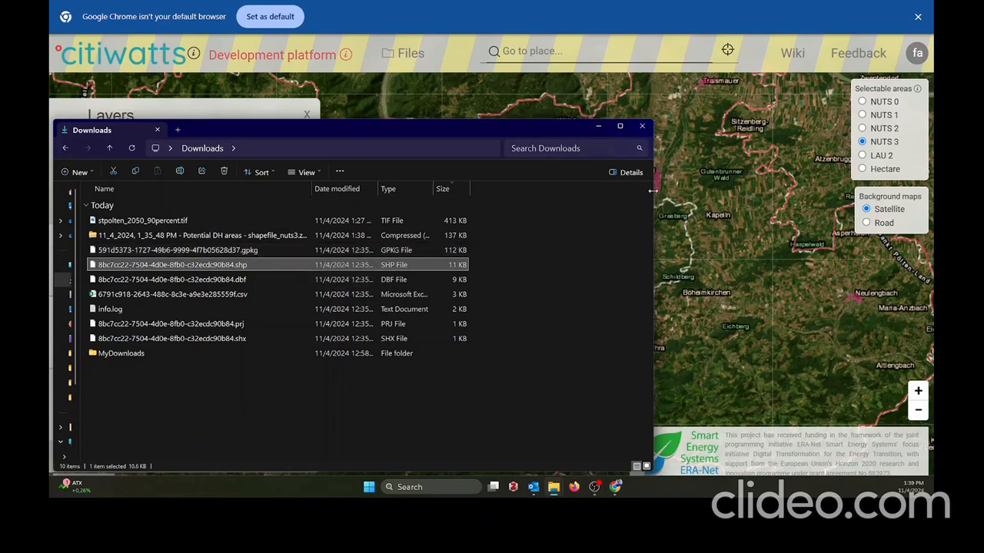
{"action": "double_click", "coordinate": [369, 295]}
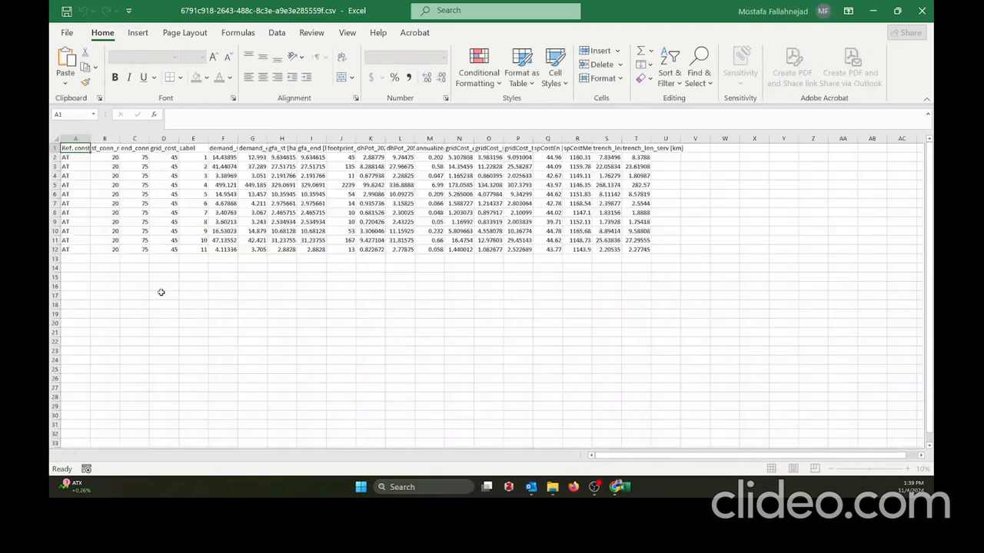
Select row 2 of the CSV to view that area's demand and cost figures.
{"action": "left_click", "coordinate": [55, 157]}
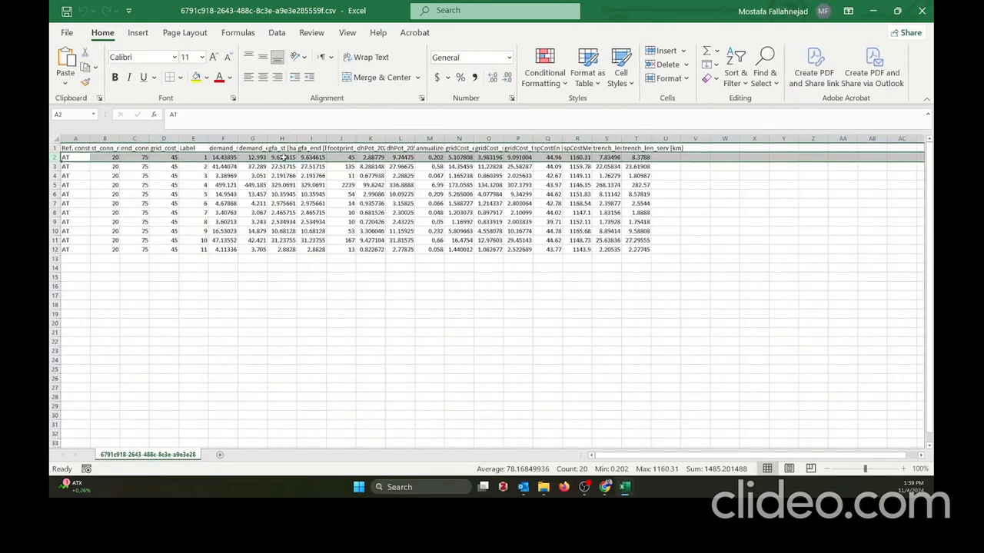
Minimize Excel and File Explorer, recentre the map on Sankt Pölten and zoom out one level.
{"action": "left_click", "coordinate": [873, 11]}
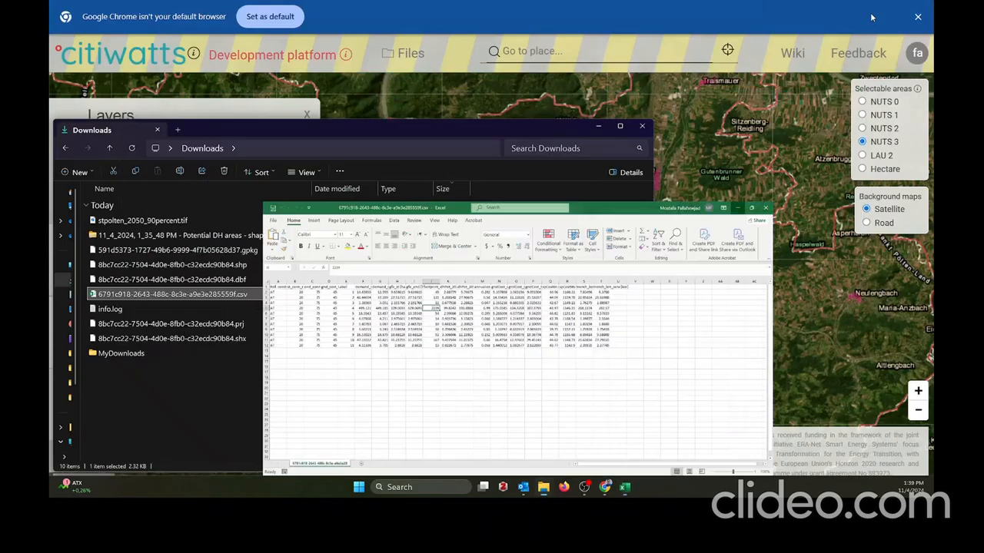
{"action": "left_click", "coordinate": [598, 126]}
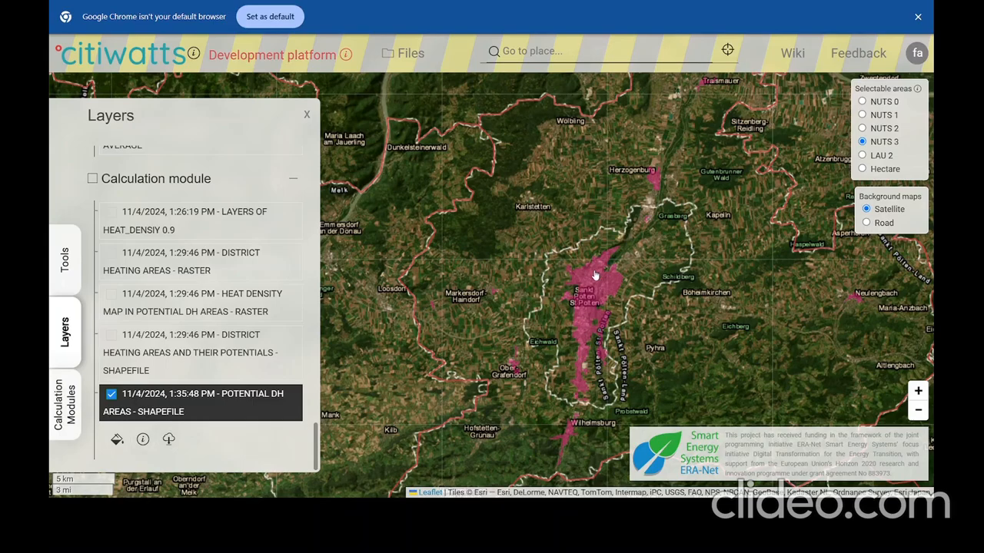
{"action": "left_click_drag", "start_coordinate": [580, 281], "coordinate": [559, 230]}
{"action": "scroll", "coordinate": [569, 305], "scroll_direction": "down", "scroll_amount": 1}
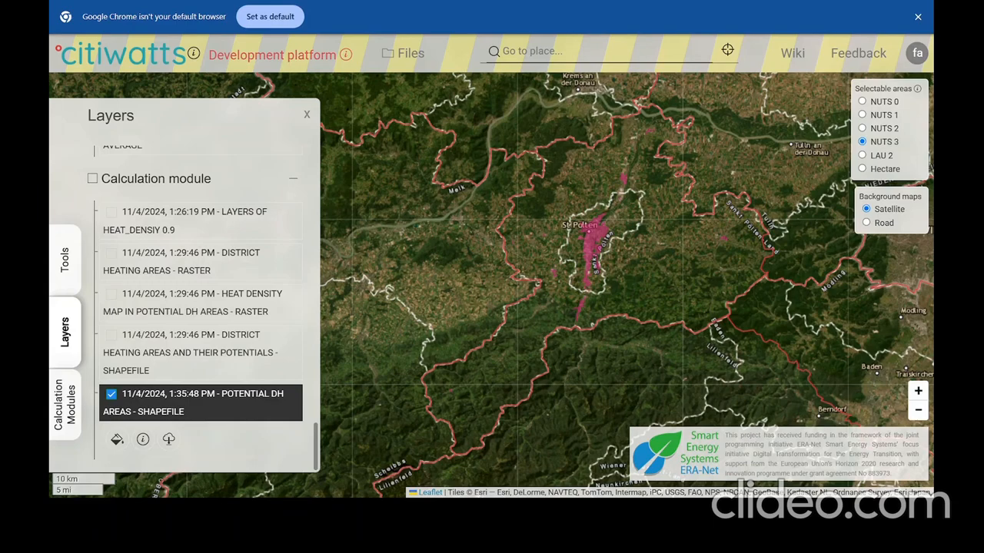